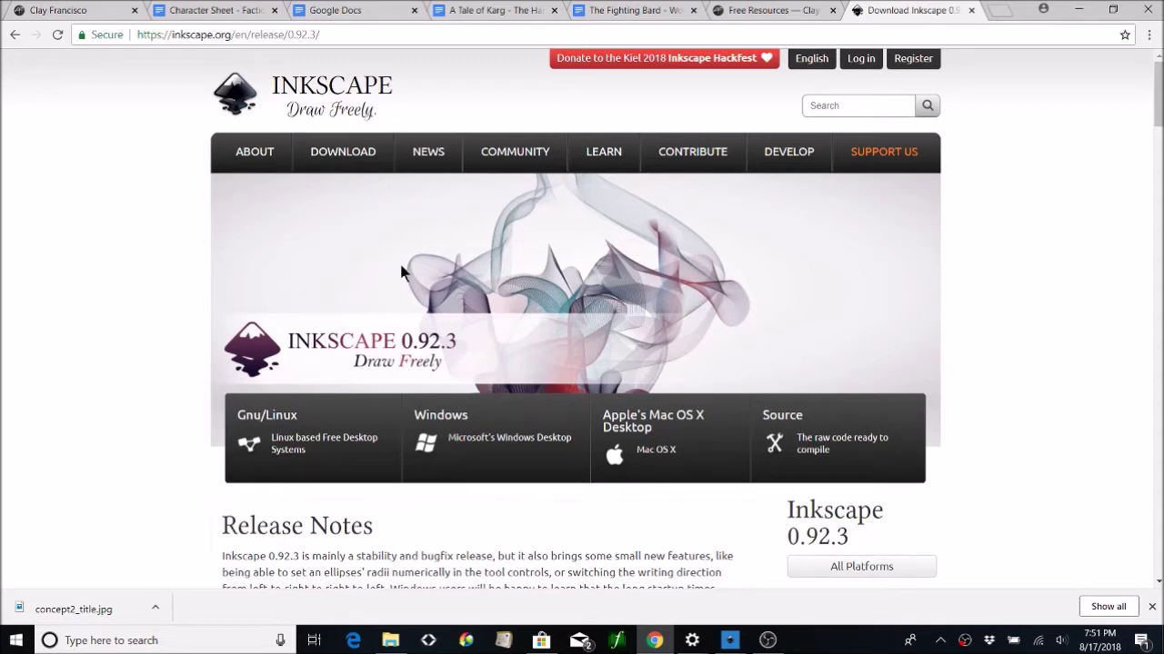
- Examine the Inkscape 0.92.3 release page for its web address, platform downloads and release notes
{"action": "left_click", "coordinate": [323, 35]}
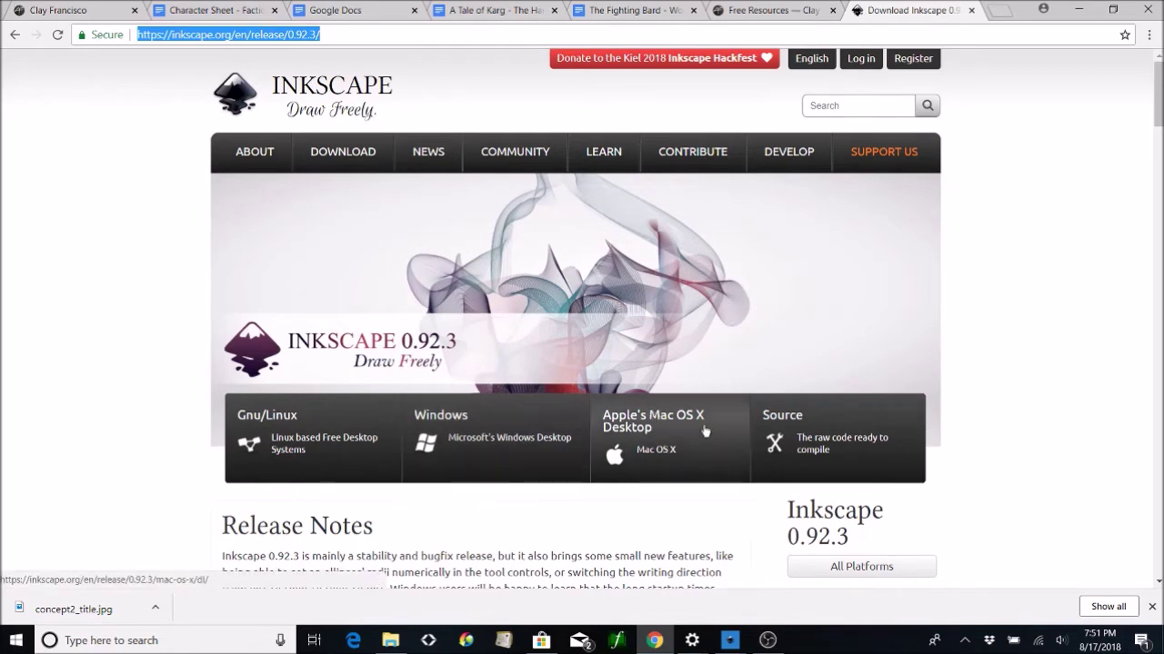
{"action": "left_click", "coordinate": [1161, 455]}
{"action": "scroll", "coordinate": [805, 248], "scroll_direction": "down", "scroll_amount": 6}
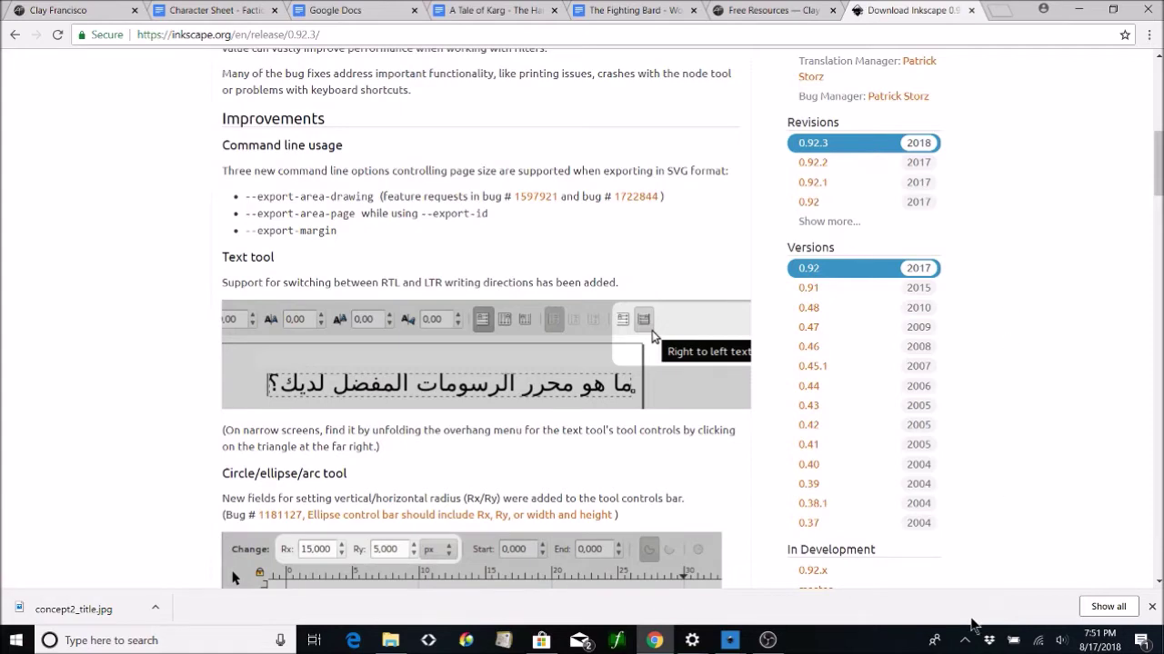
- Switch to Inkscape's Karg Text.svg document and close it without saving the changes
{"action": "mouse_move", "coordinate": [743, 643]}
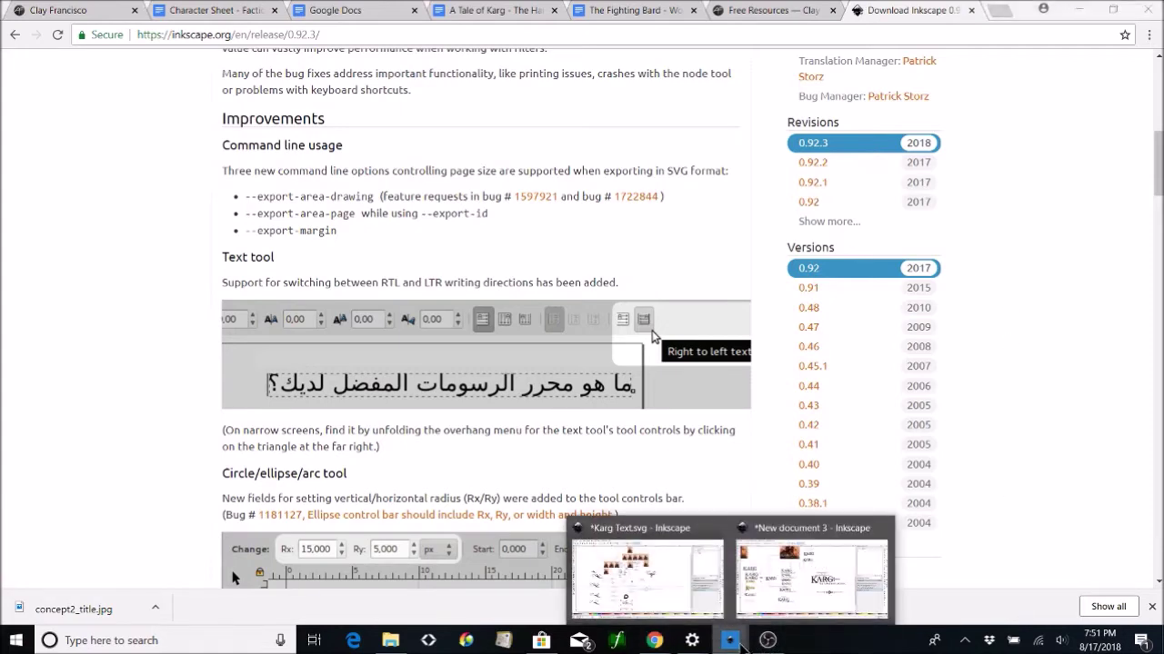
{"action": "left_click", "coordinate": [680, 564]}
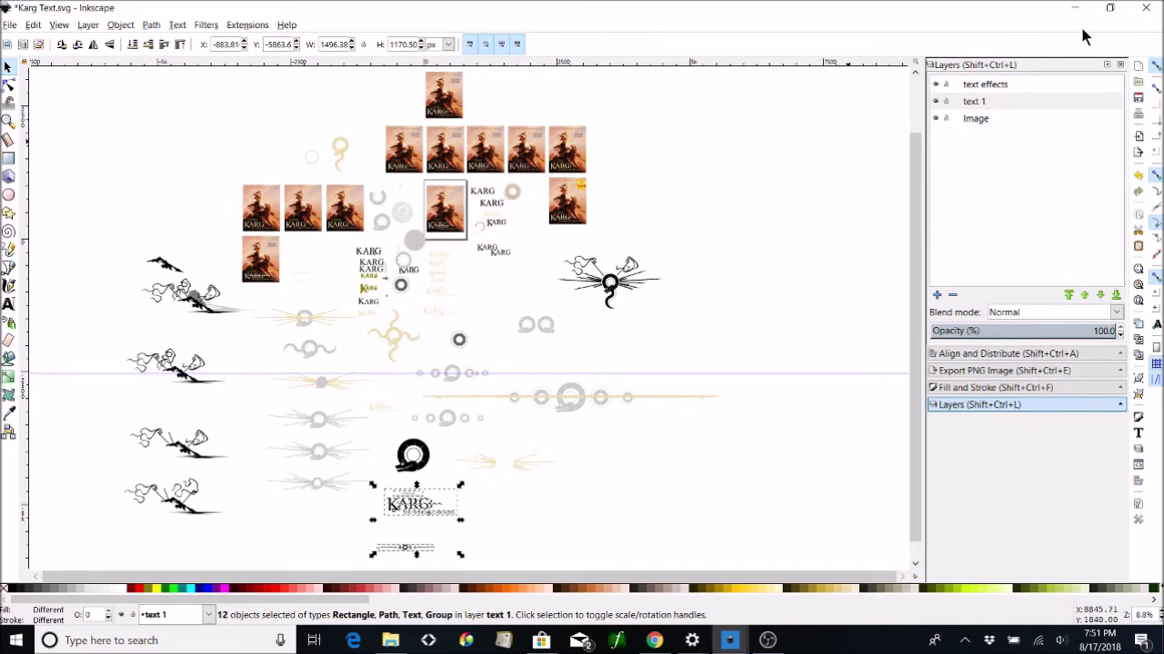
{"action": "left_click", "coordinate": [1145, 7]}
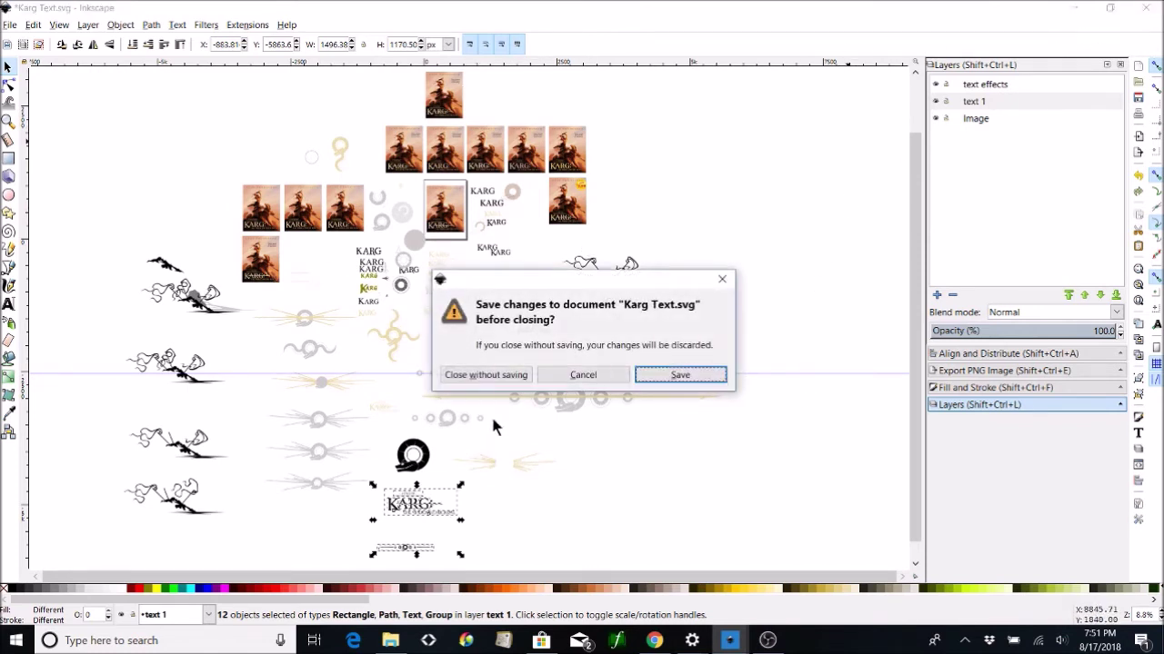
{"action": "left_click", "coordinate": [583, 375]}
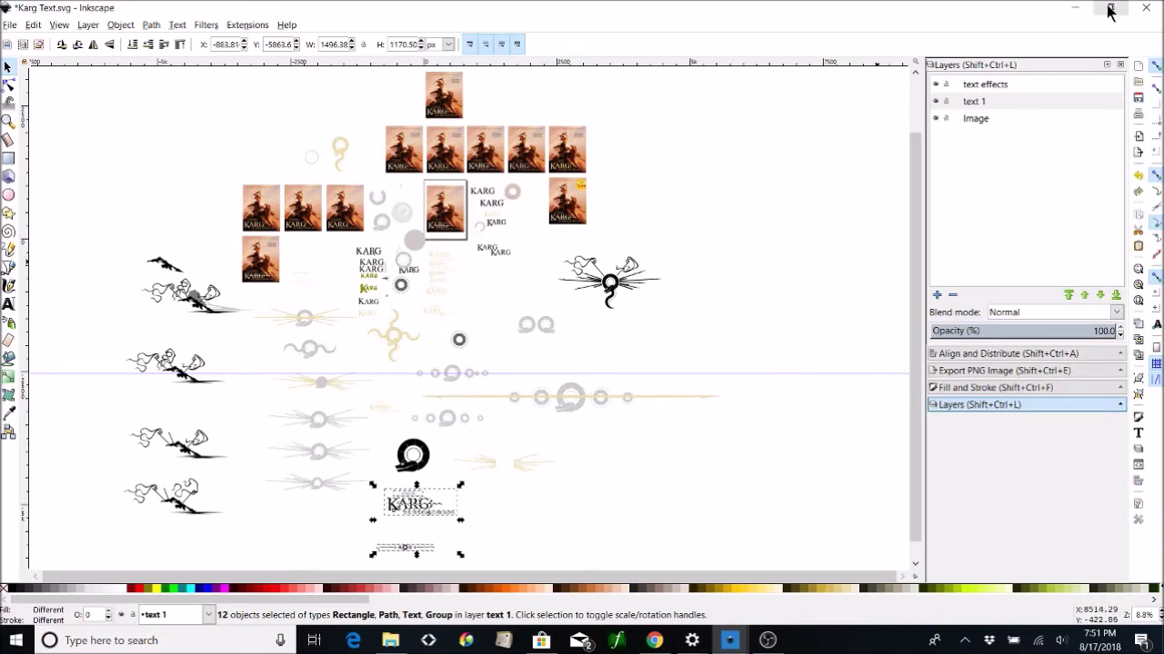
{"action": "left_click", "coordinate": [1145, 7]}
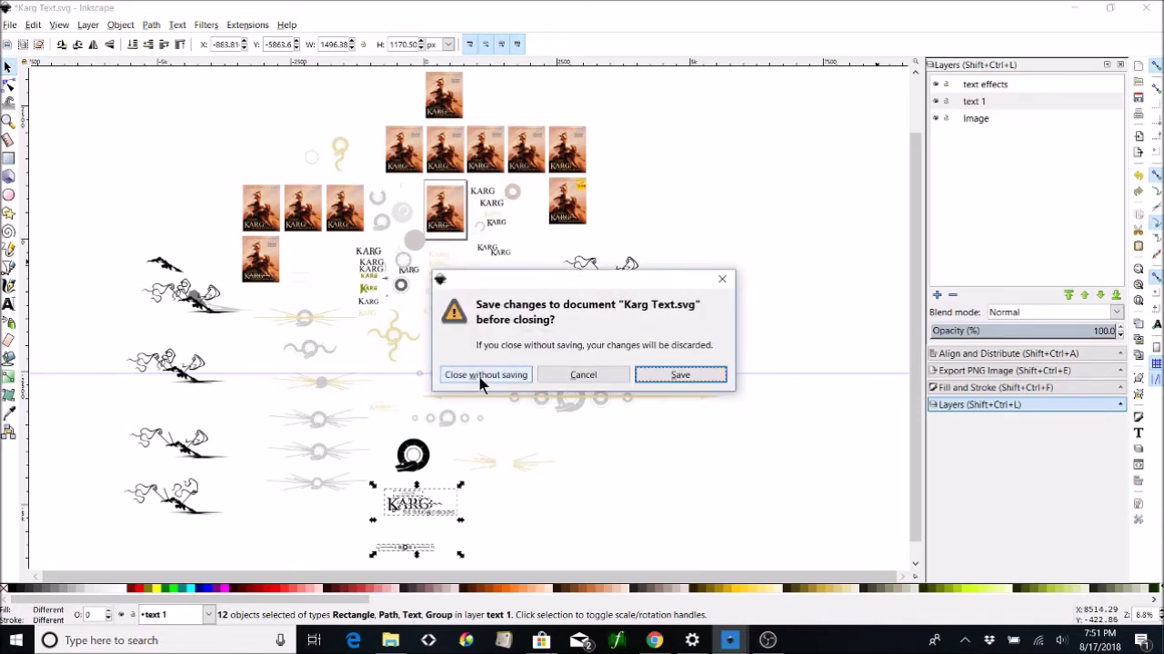
{"action": "left_click", "coordinate": [481, 376]}
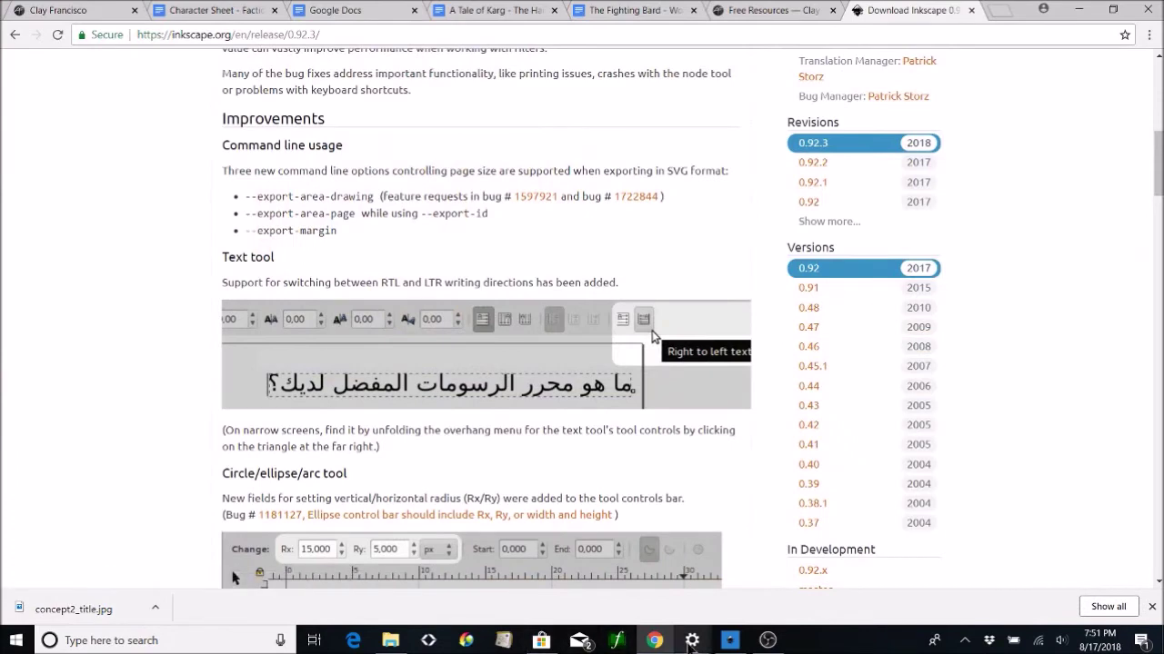
- Switch to the New document 3 drawing in Inkscape and examine its KARG title drafts and book cover mockups
{"action": "left_click", "coordinate": [731, 642]}
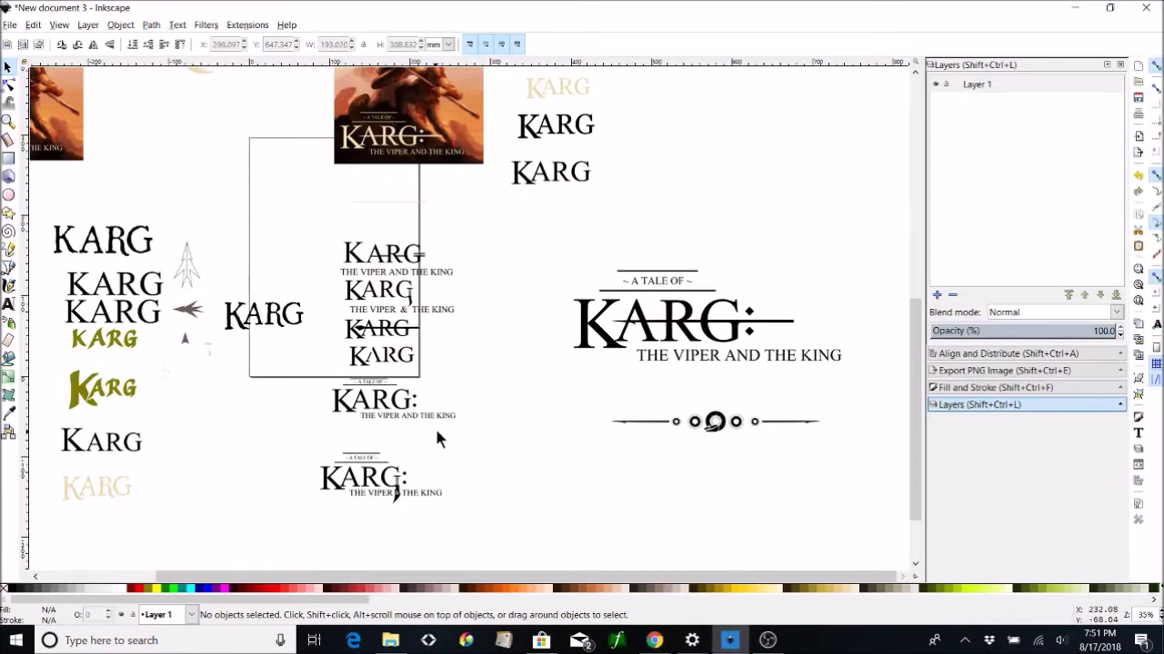
{"action": "left_click_drag", "start_coordinate": [559, 575], "coordinate": [443, 571]}
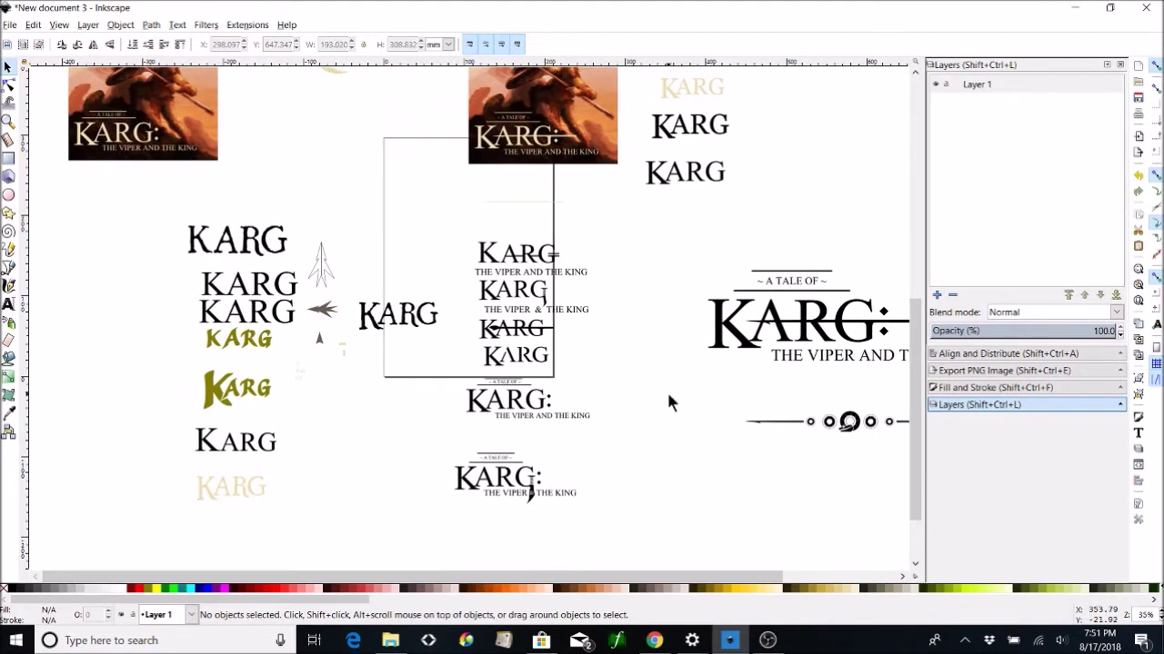
{"action": "scroll", "coordinate": [667, 389], "scroll_direction": "down", "scroll_amount": 10}
{"action": "scroll", "coordinate": [666, 390], "scroll_direction": "down", "scroll_amount": 5}
{"action": "scroll", "coordinate": [666, 390], "scroll_direction": "up", "scroll_amount": 5}
{"action": "scroll", "coordinate": [666, 390], "scroll_direction": "down", "scroll_amount": 5}
{"action": "scroll", "coordinate": [670, 403], "scroll_direction": "left", "scroll_amount": 5}
{"action": "scroll", "coordinate": [670, 403], "scroll_direction": "down", "scroll_amount": 3}
{"action": "scroll", "coordinate": [670, 403], "scroll_direction": "right", "scroll_amount": 10}
{"action": "scroll", "coordinate": [670, 402], "scroll_direction": "up", "scroll_amount": 10}
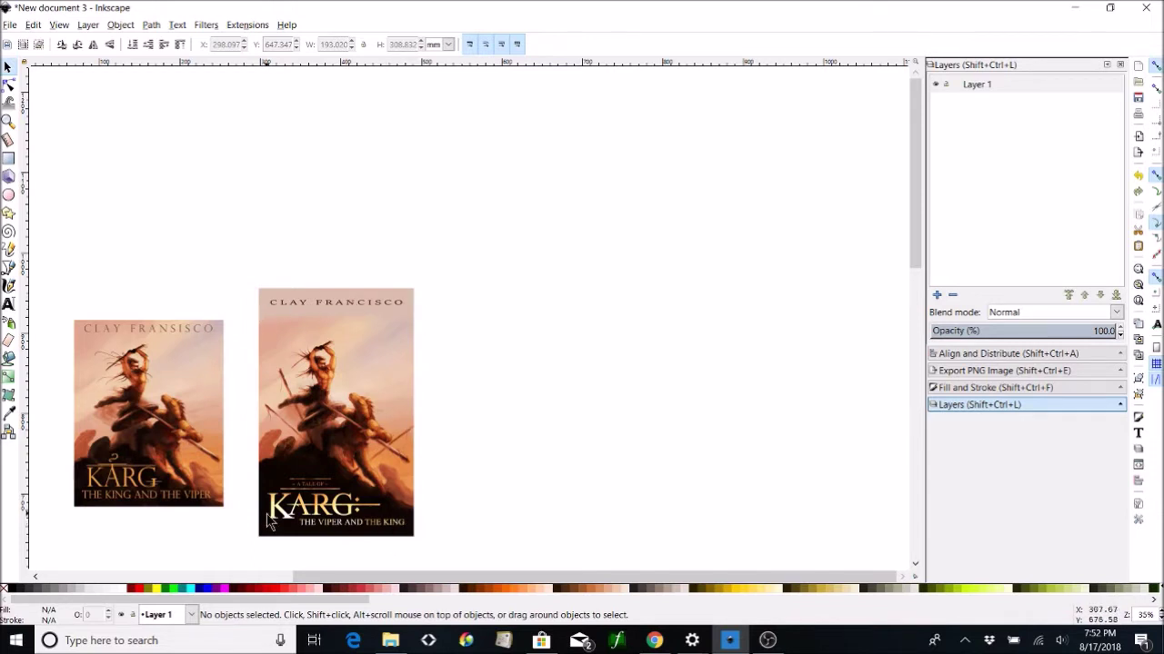
{"action": "left_click_drag", "start_coordinate": [436, 578], "coordinate": [306, 538]}
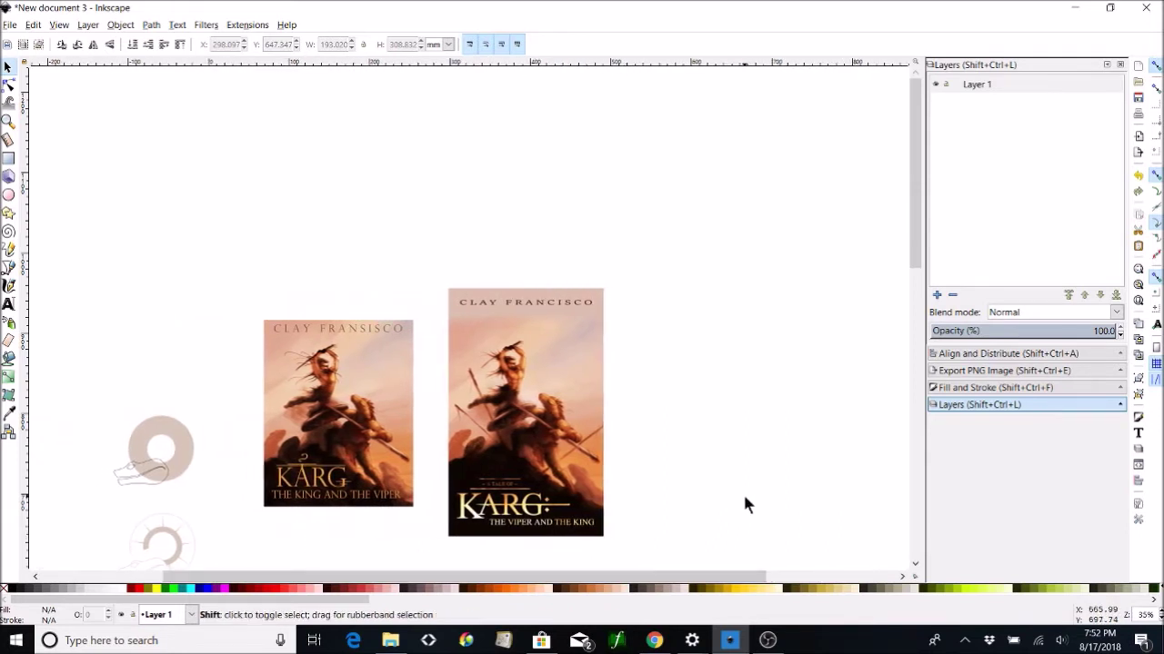
- Examine the cover mockups up close, comparing the author line and the KARG title lettering on each version
{"action": "key", "text": "plus"}
{"action": "key", "text": "plus"}
{"action": "key", "text": "plus"}
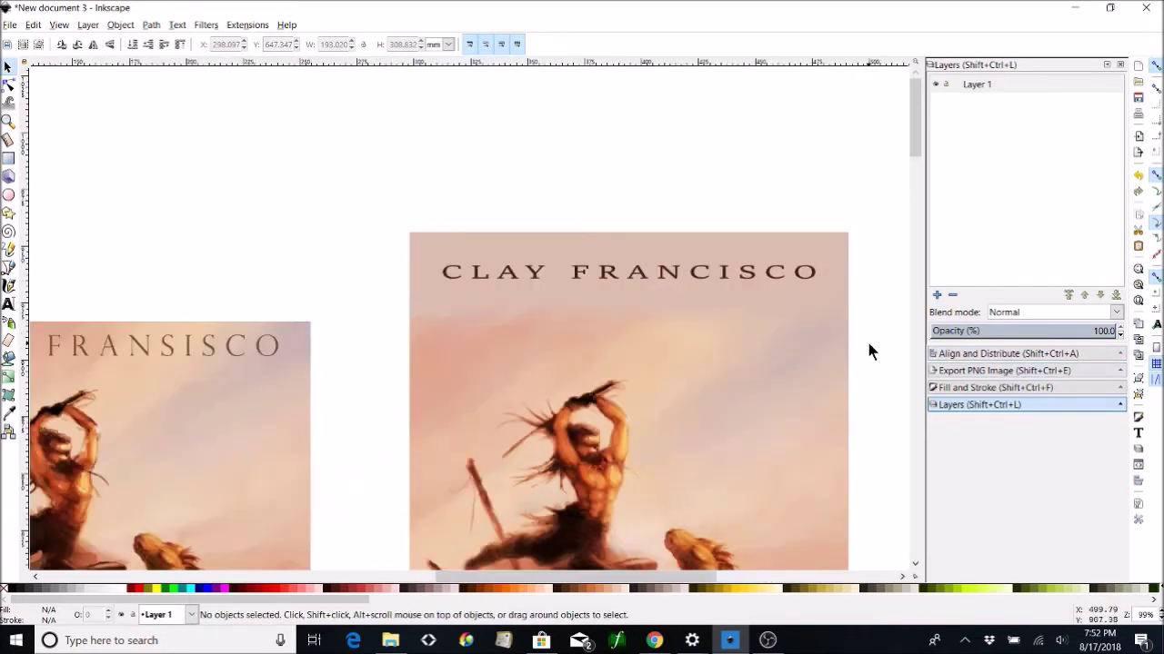
{"action": "scroll", "coordinate": [867, 349], "scroll_direction": "down", "scroll_amount": 6}
{"action": "scroll", "coordinate": [868, 347], "scroll_direction": "down", "scroll_amount": 2}
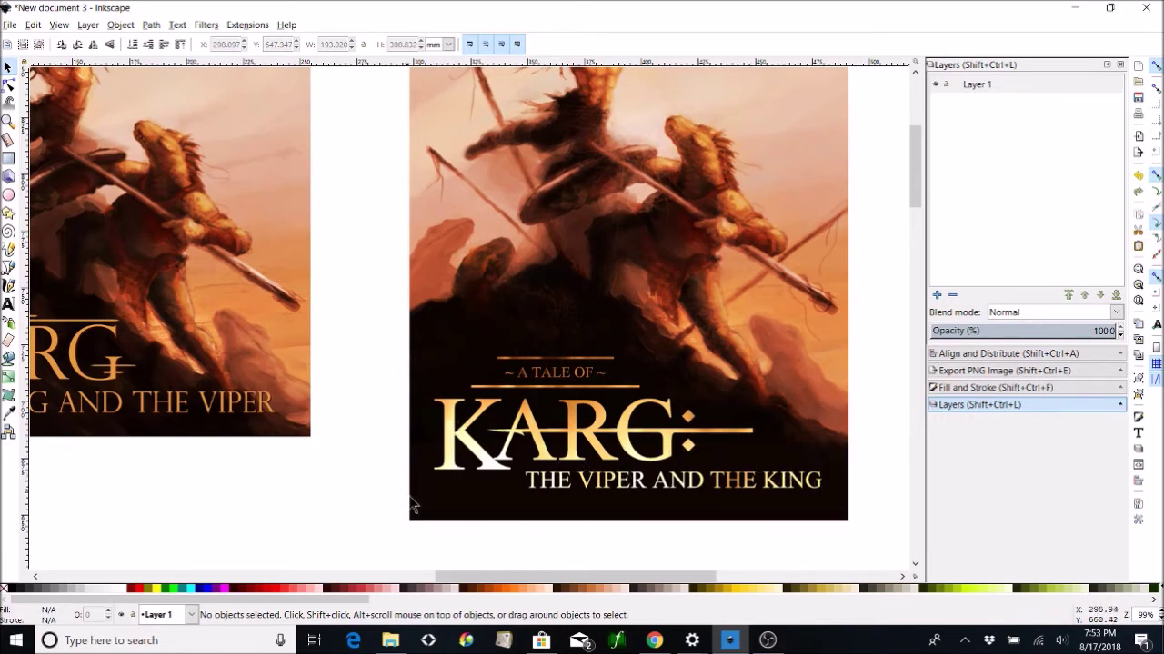
{"action": "left_click_drag", "start_coordinate": [534, 580], "coordinate": [455, 547]}
{"action": "scroll", "coordinate": [463, 496], "scroll_direction": "down", "scroll_amount": 10}
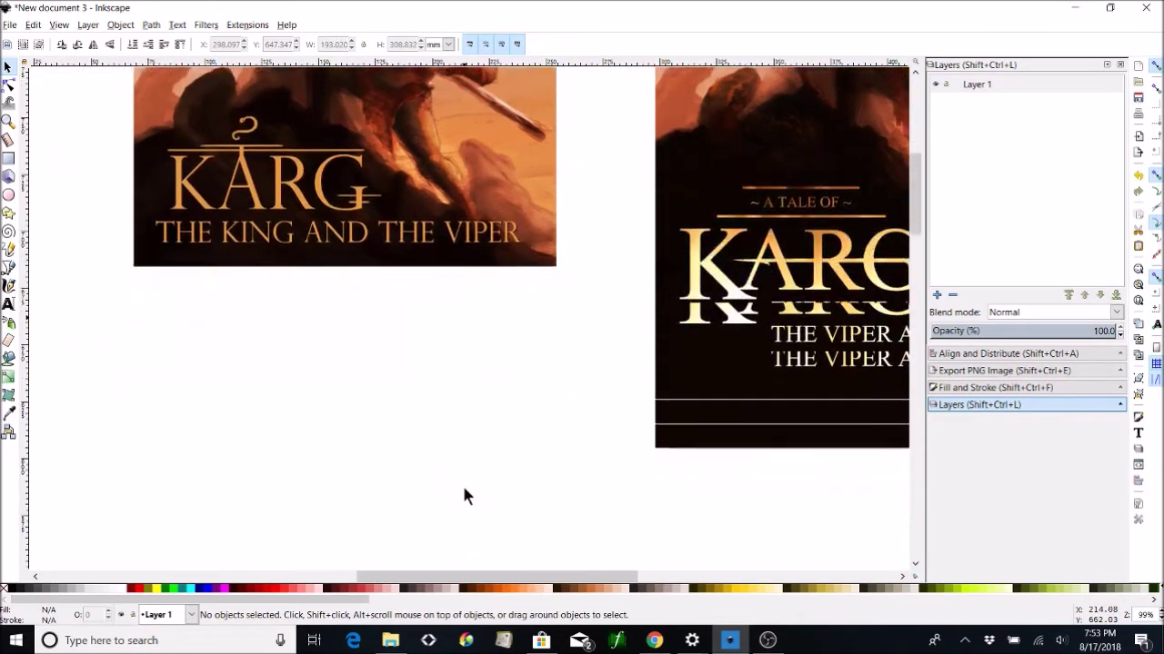
{"action": "scroll", "coordinate": [464, 496], "scroll_direction": "up", "scroll_amount": 10}
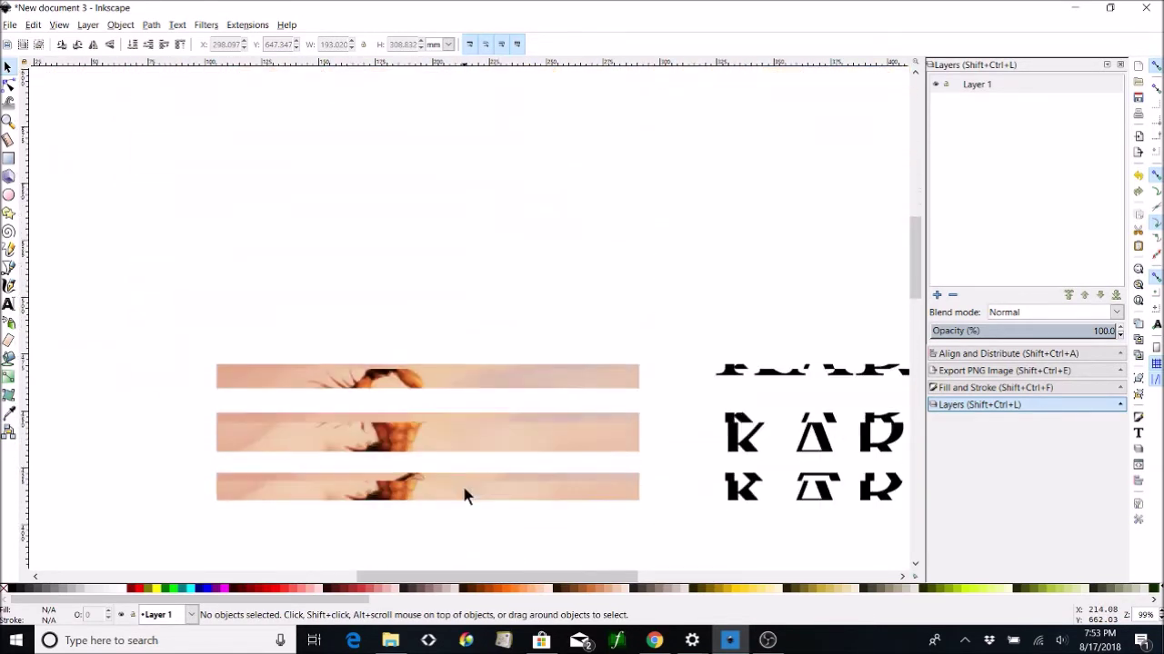
{"action": "scroll", "coordinate": [464, 498], "scroll_direction": "up", "scroll_amount": 1}
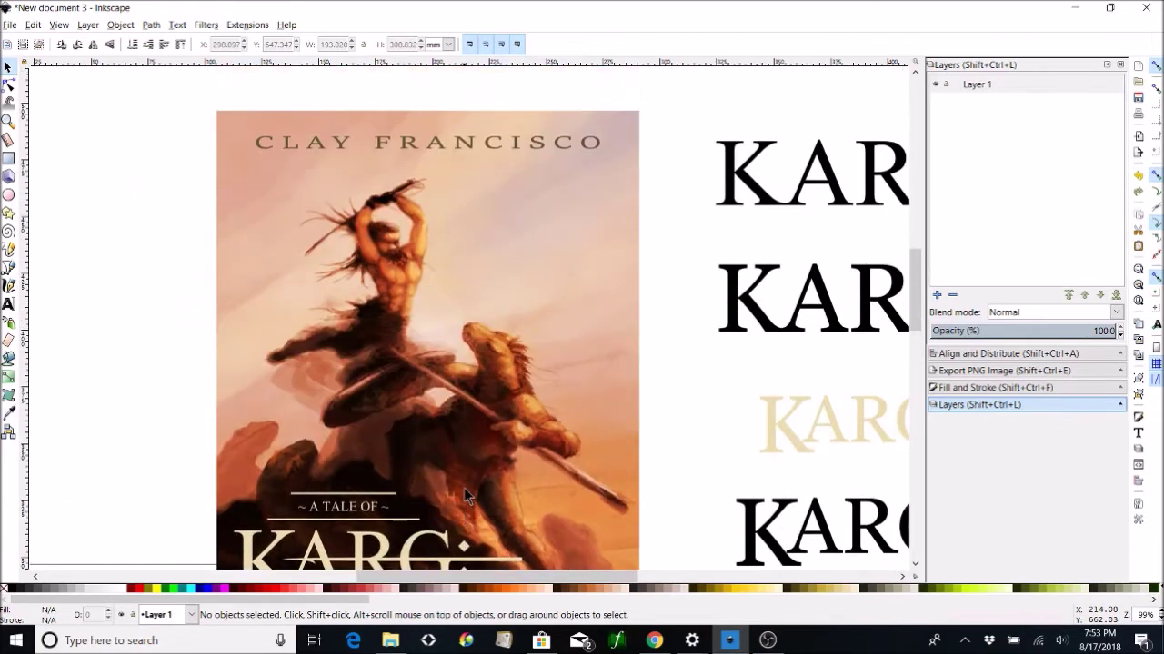
{"action": "scroll", "coordinate": [463, 487], "scroll_direction": "down", "scroll_amount": 2}
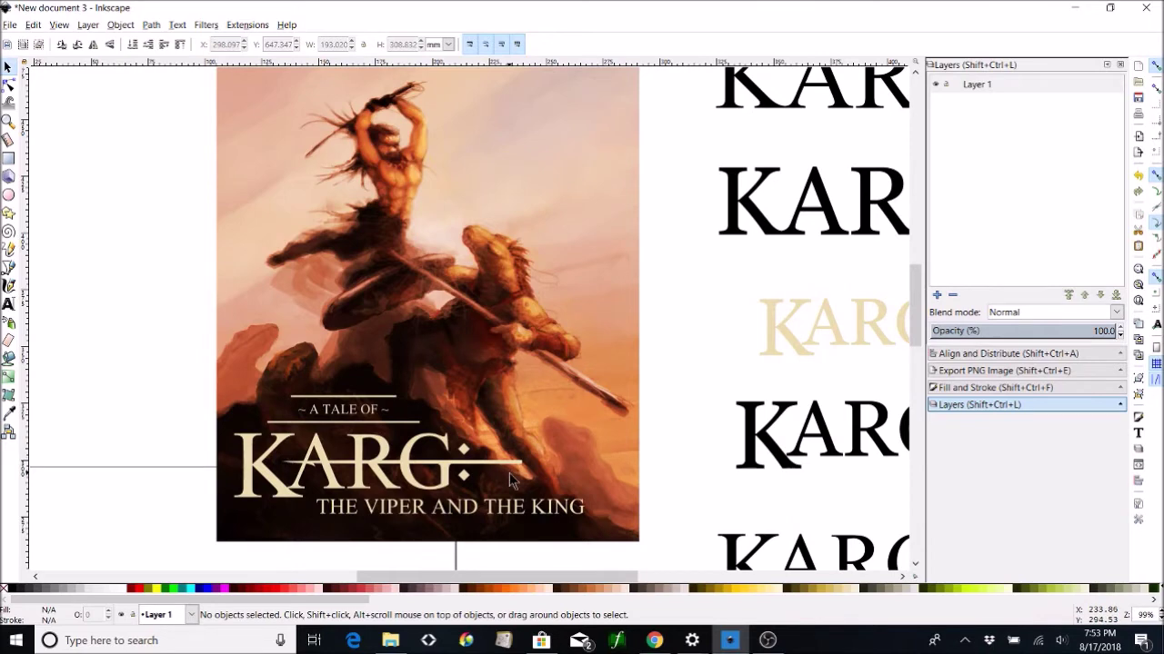
- Move the ringed snake divider ornament slightly down and left beneath the large KARG title, leaving nothing selected
{"action": "key", "text": "minus"}
{"action": "key", "text": "minus"}
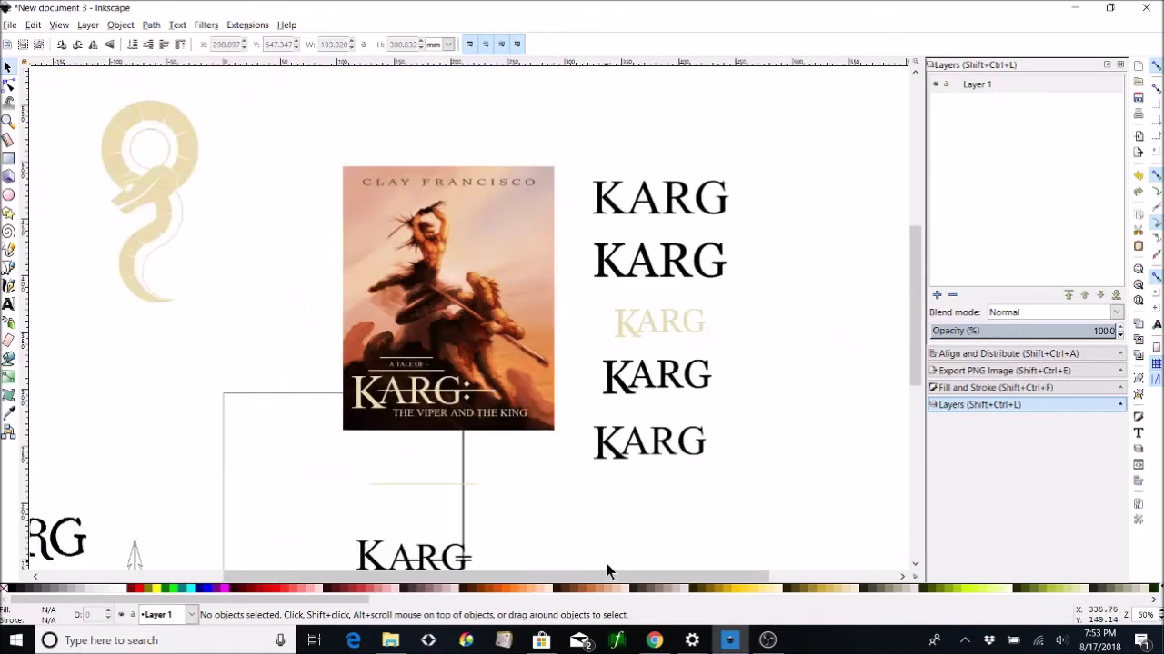
{"action": "left_click_drag", "start_coordinate": [606, 575], "coordinate": [707, 577]}
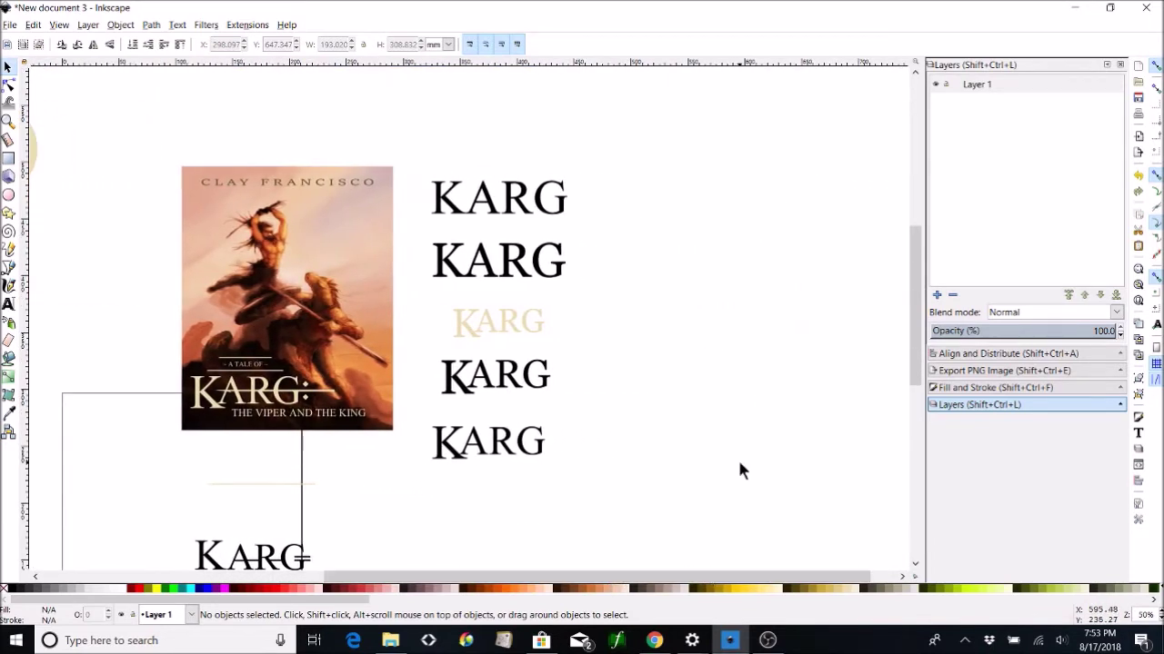
{"action": "scroll", "coordinate": [740, 470], "scroll_direction": "down", "scroll_amount": 5}
{"action": "scroll", "coordinate": [739, 470], "scroll_direction": "down", "scroll_amount": 10}
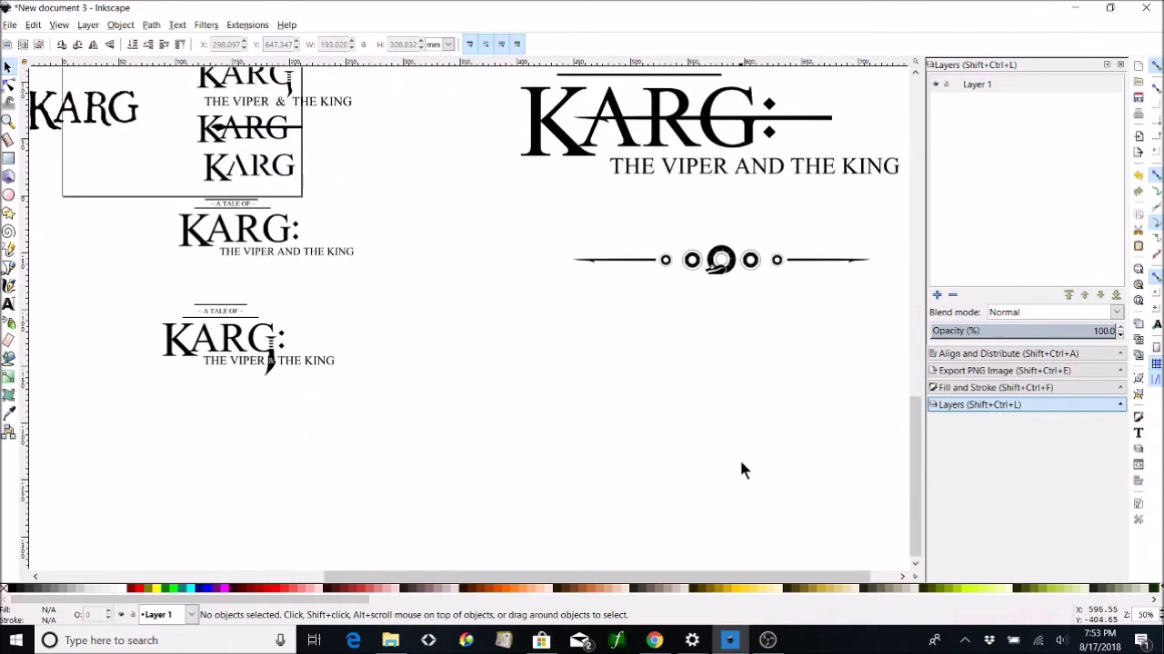
{"action": "left_click_drag", "start_coordinate": [646, 576], "coordinate": [736, 582]}
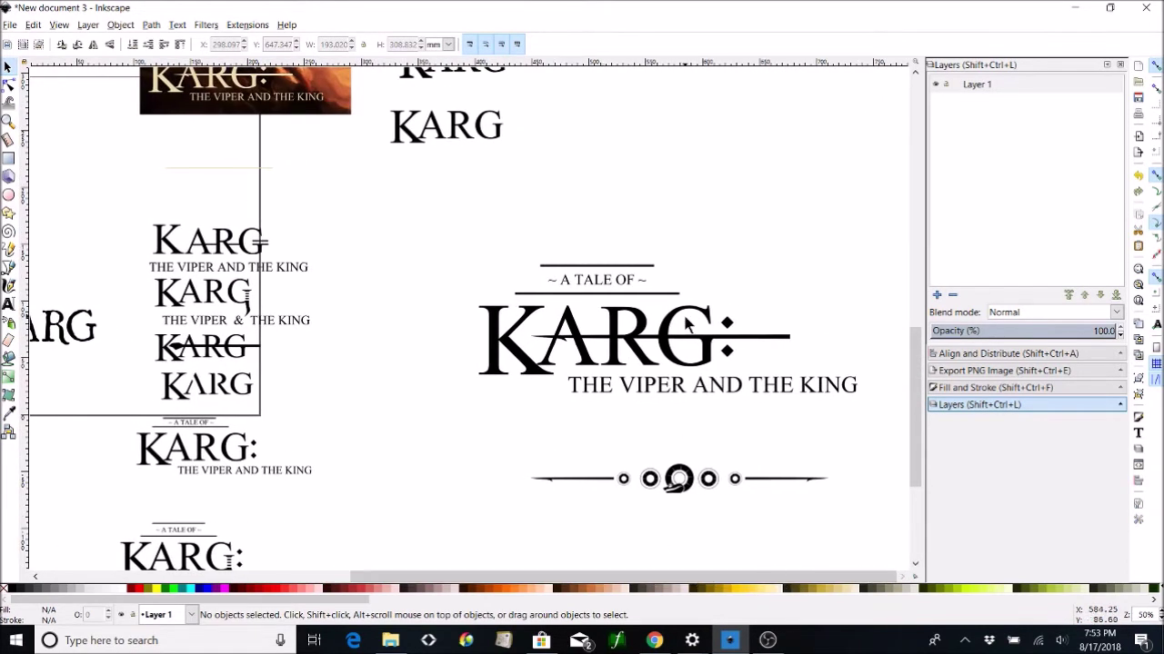
{"action": "left_click_drag", "start_coordinate": [684, 482], "coordinate": [644, 512]}
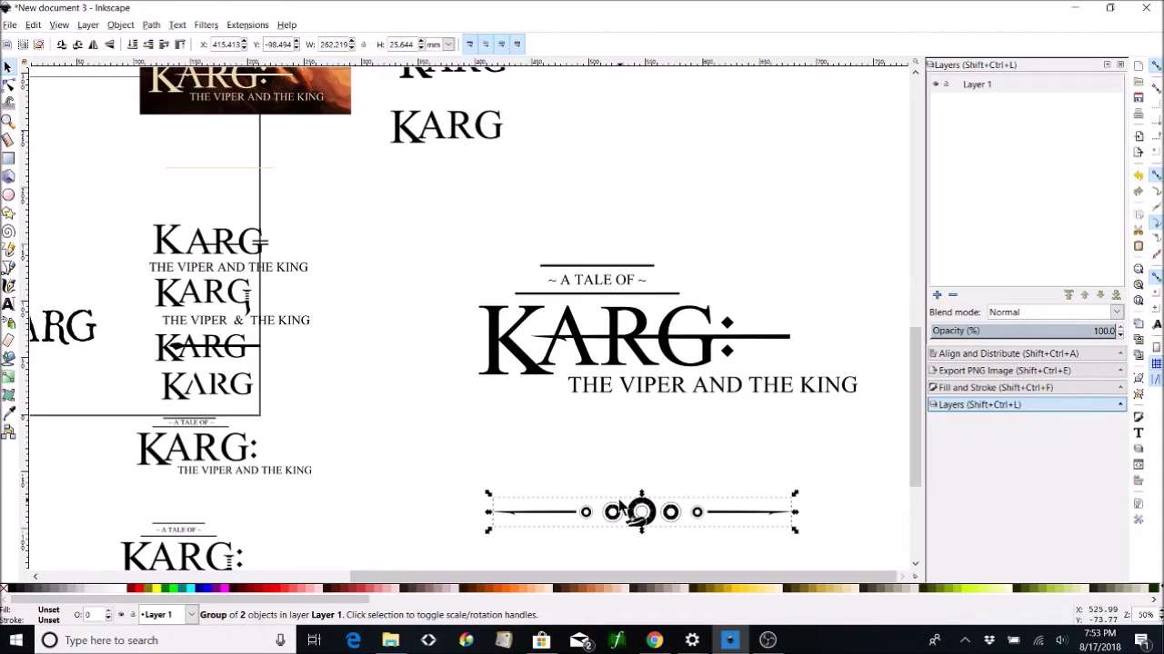
{"action": "left_click", "coordinate": [607, 471]}
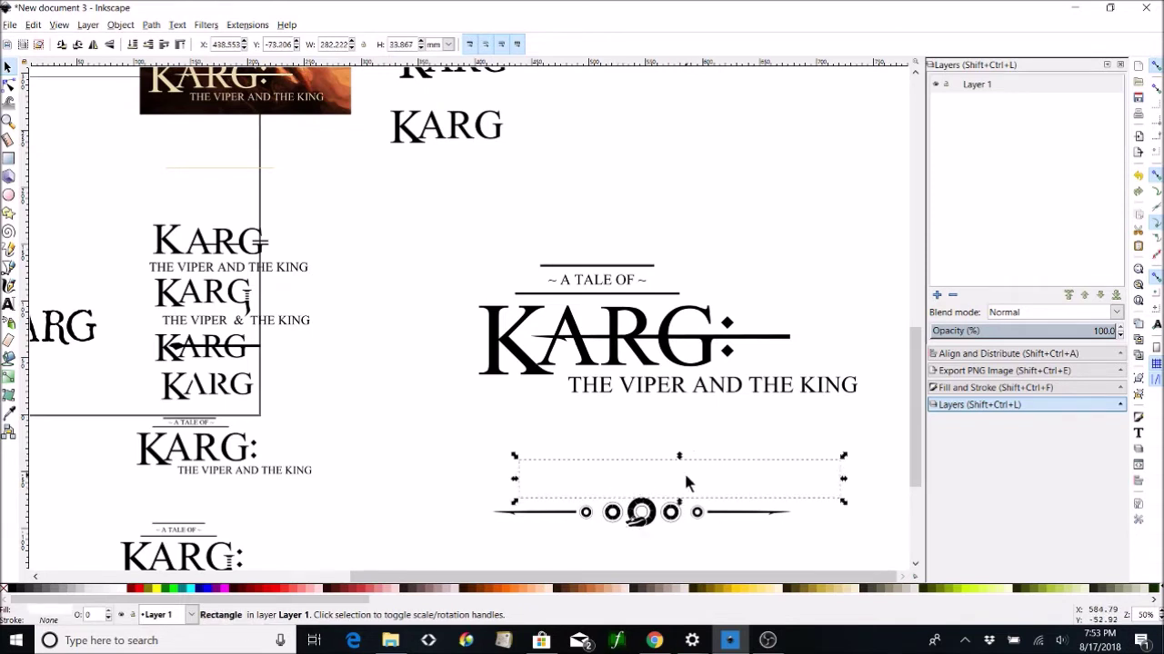
{"action": "left_click", "coordinate": [616, 440]}
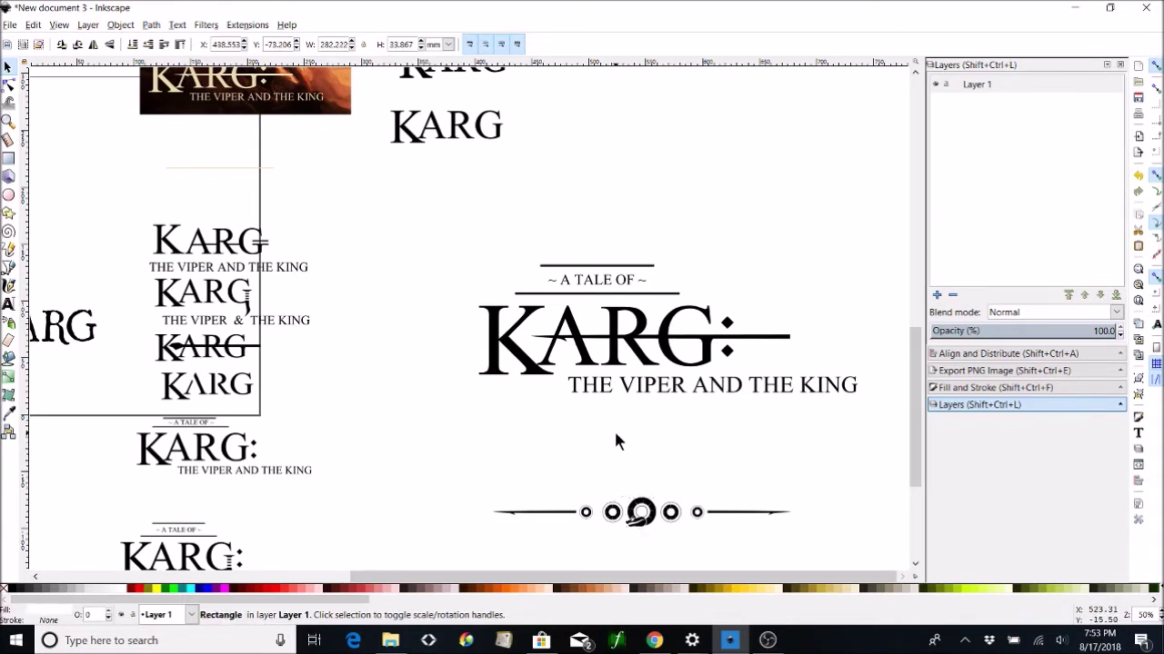
{"action": "left_click", "coordinate": [623, 364]}
{"action": "left_click", "coordinate": [590, 236]}
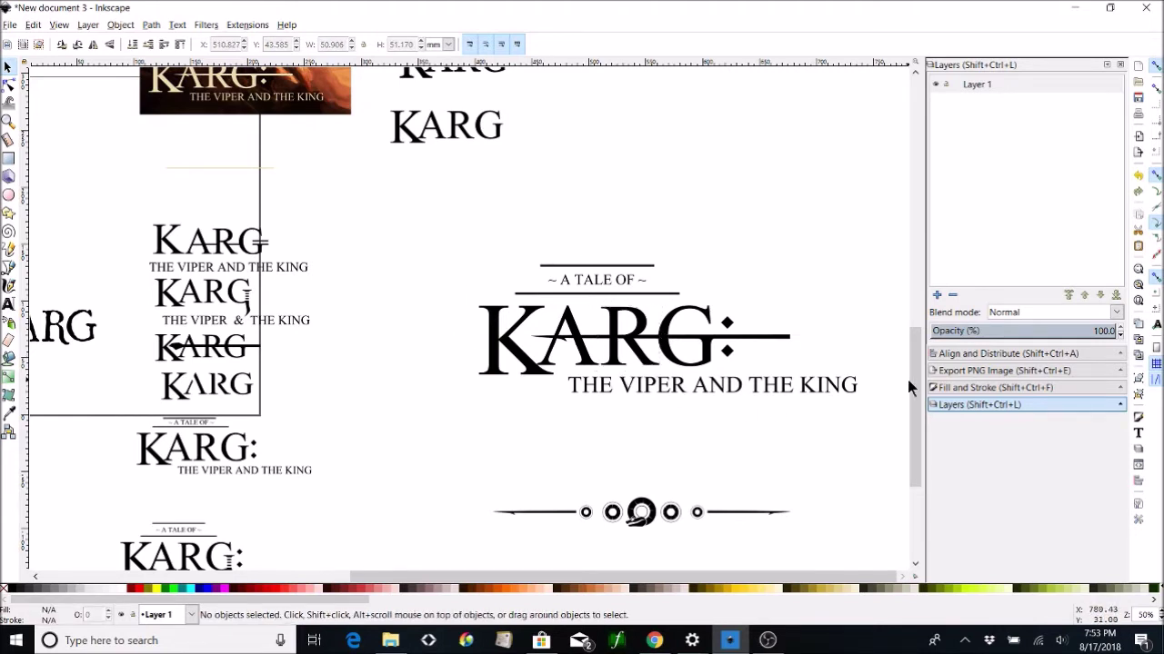
- Move the struck-through KARG title with the subtitle "THE VIPER AND THE KING" from the page to just beneath the "THE KING AND THE VIPER" cover
{"action": "left_click_drag", "start_coordinate": [913, 376], "coordinate": [909, 245]}
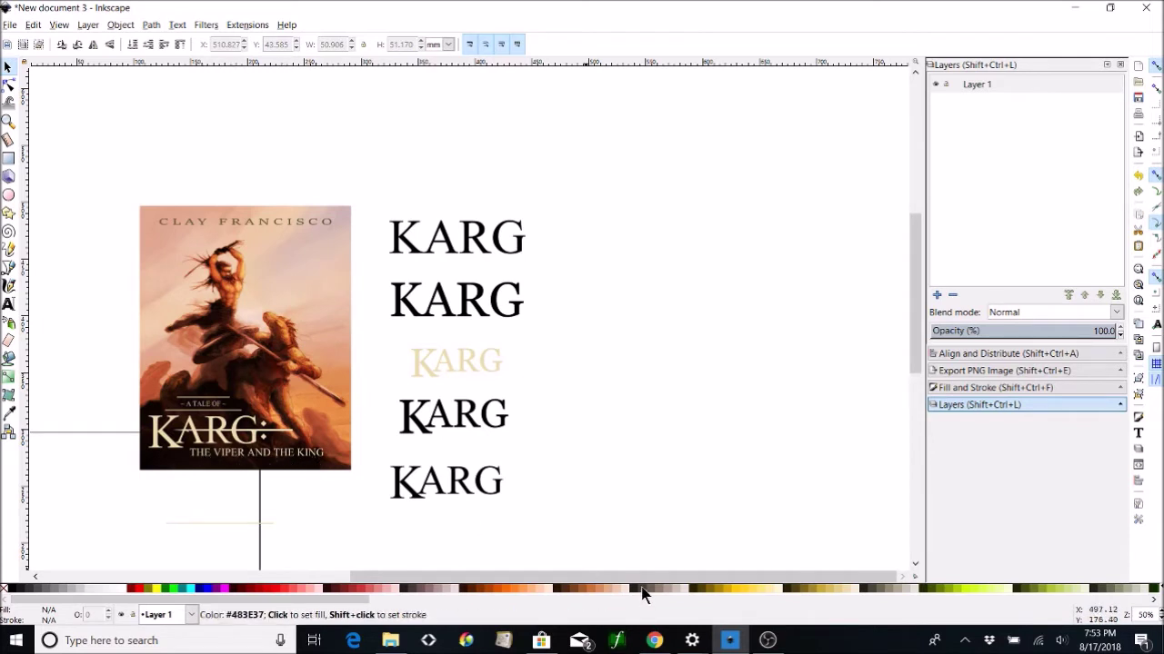
{"action": "left_click_drag", "start_coordinate": [639, 576], "coordinate": [314, 524]}
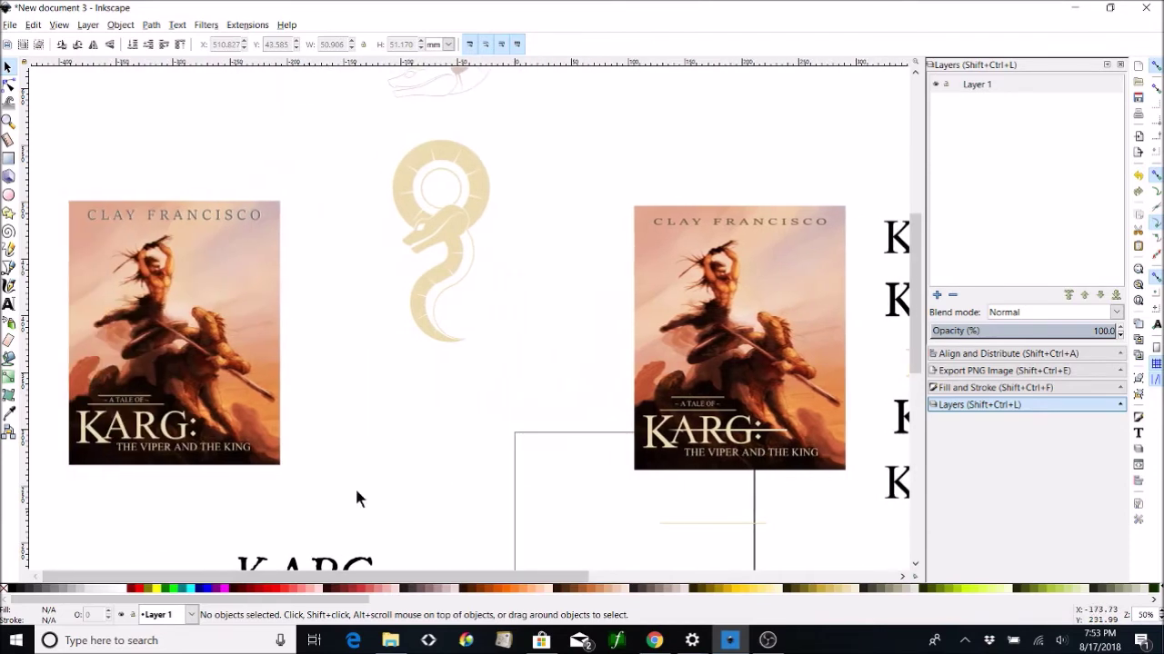
{"action": "left_click_drag", "start_coordinate": [917, 237], "coordinate": [903, 174]}
{"action": "scroll", "coordinate": [903, 175], "scroll_direction": "up", "scroll_amount": 1}
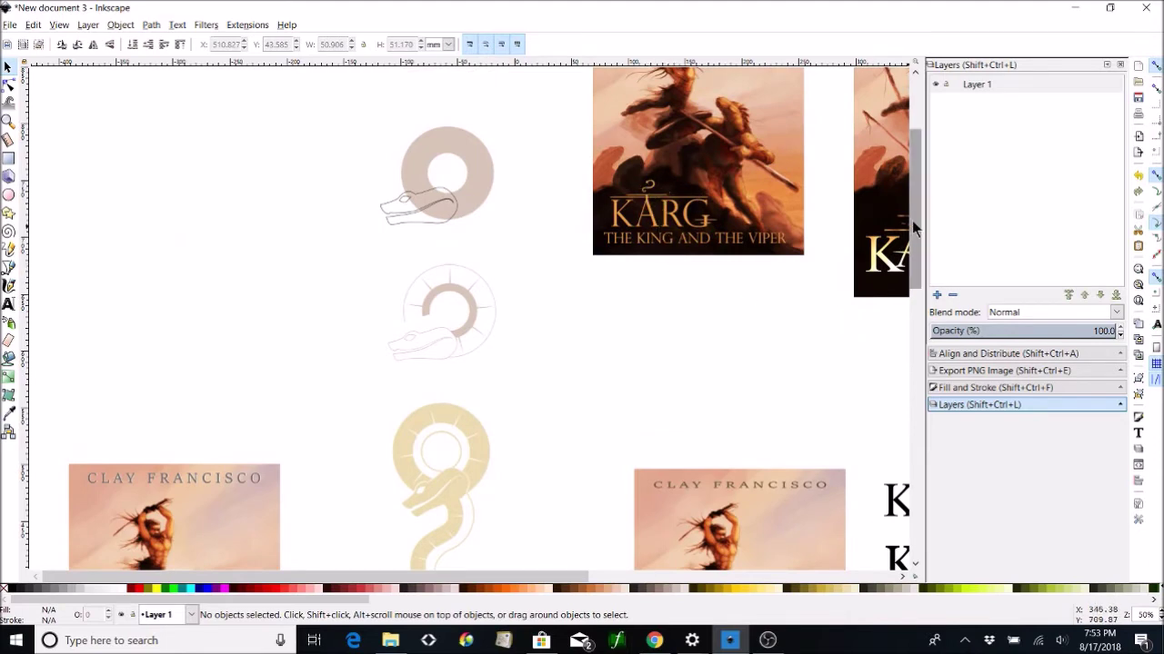
{"action": "left_click_drag", "start_coordinate": [913, 219], "coordinate": [937, 371]}
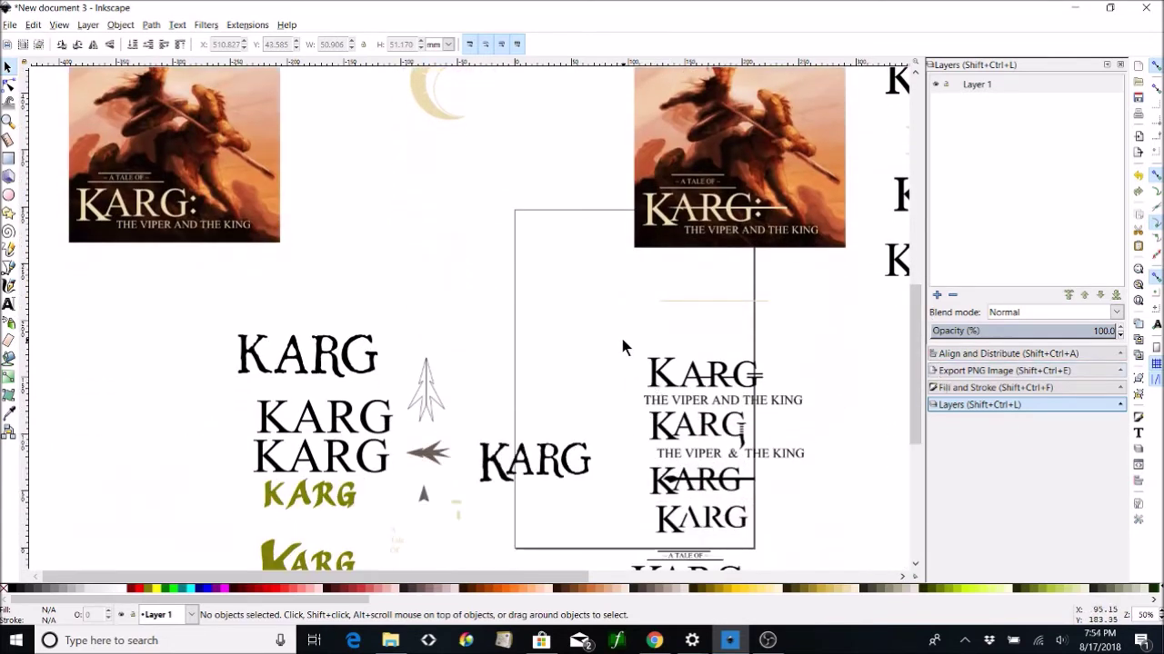
{"action": "left_click_drag", "start_coordinate": [676, 348], "coordinate": [739, 264]}
{"action": "left_click_drag", "start_coordinate": [720, 261], "coordinate": [715, 259]}
{"action": "left_click", "coordinate": [778, 329]}
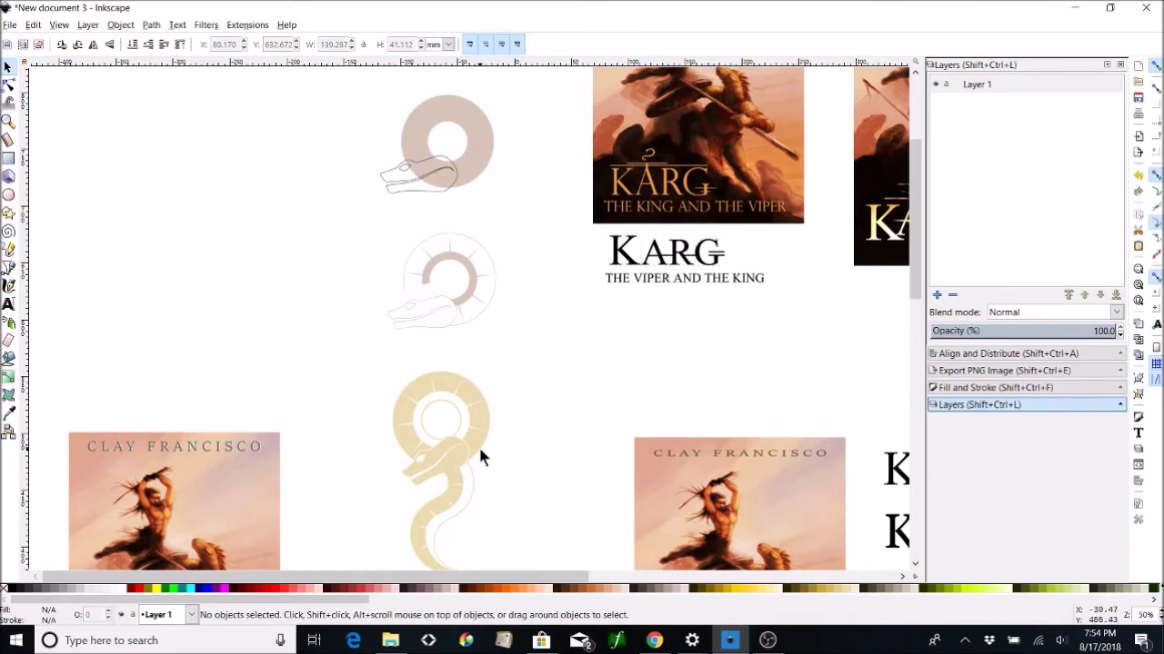
- Move the KARG title with the subtitle "THE VIPER & THE KING" up and left within the page, to about X 45, Y 153 mm
{"action": "scroll", "coordinate": [521, 436], "scroll_direction": "down", "scroll_amount": 3}
{"action": "scroll", "coordinate": [521, 436], "scroll_direction": "up", "scroll_amount": 2}
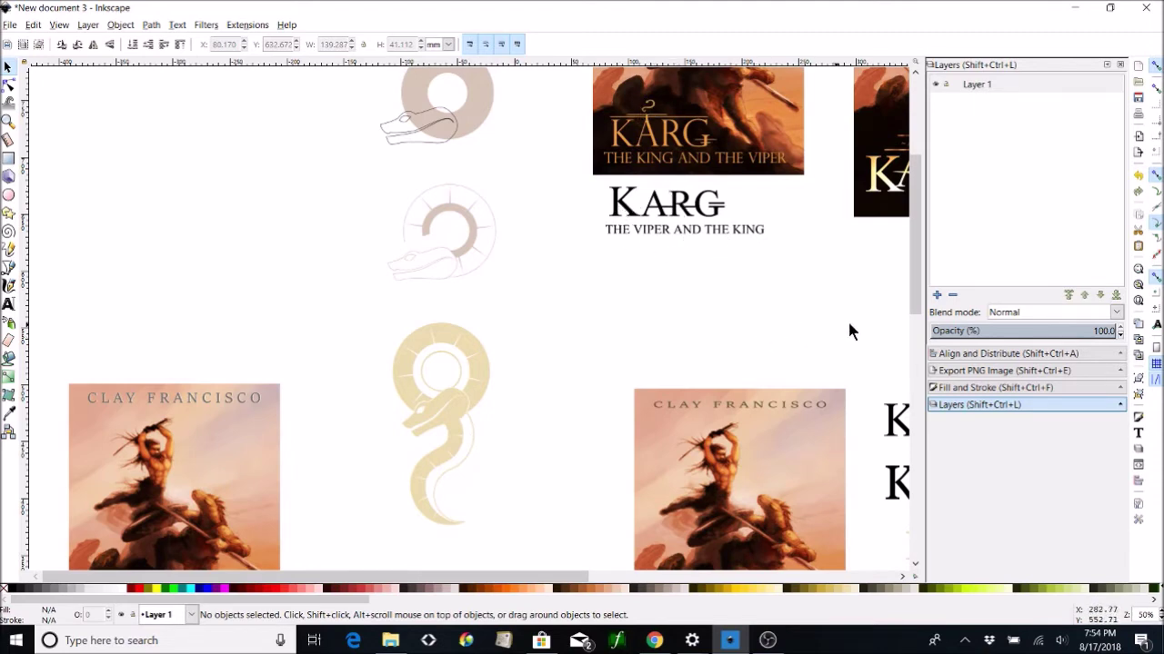
{"action": "left_click_drag", "start_coordinate": [920, 237], "coordinate": [936, 329]}
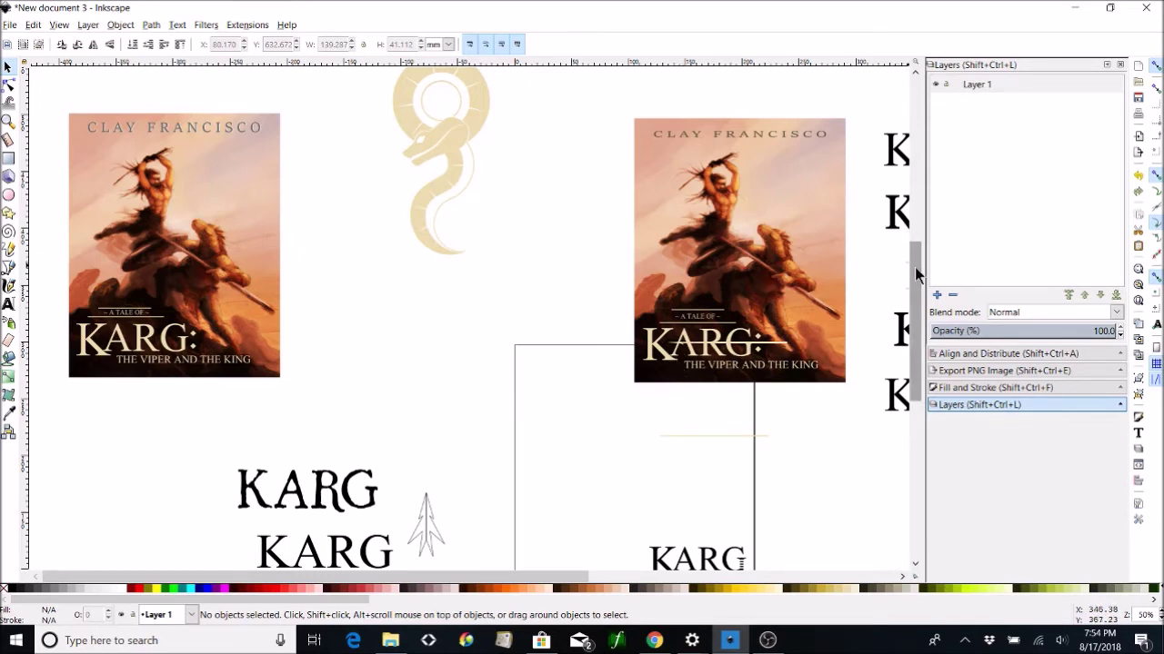
{"action": "left_click_drag", "start_coordinate": [916, 274], "coordinate": [929, 371]}
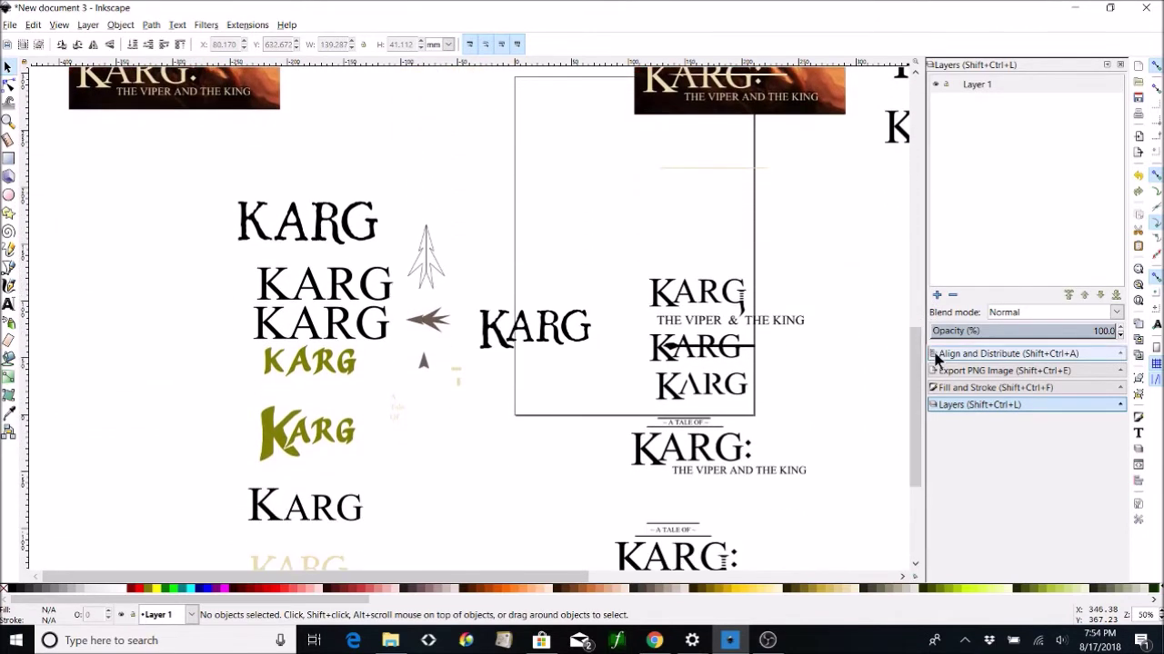
{"action": "left_click_drag", "start_coordinate": [637, 269], "coordinate": [809, 329]}
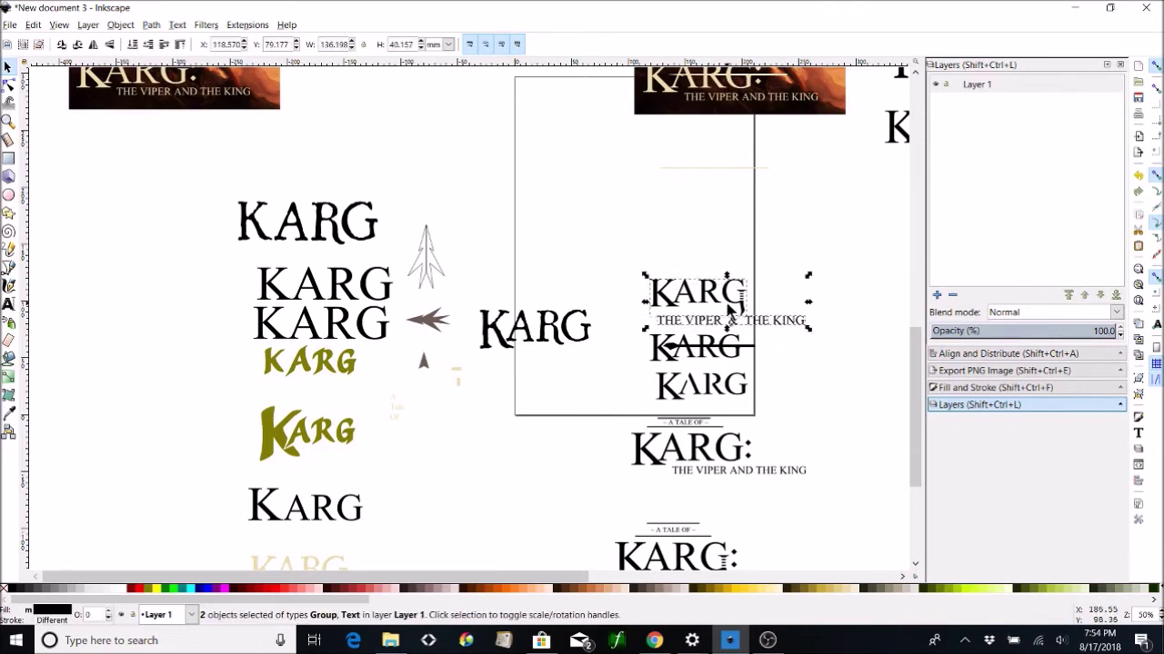
{"action": "left_click_drag", "start_coordinate": [735, 305], "coordinate": [652, 222]}
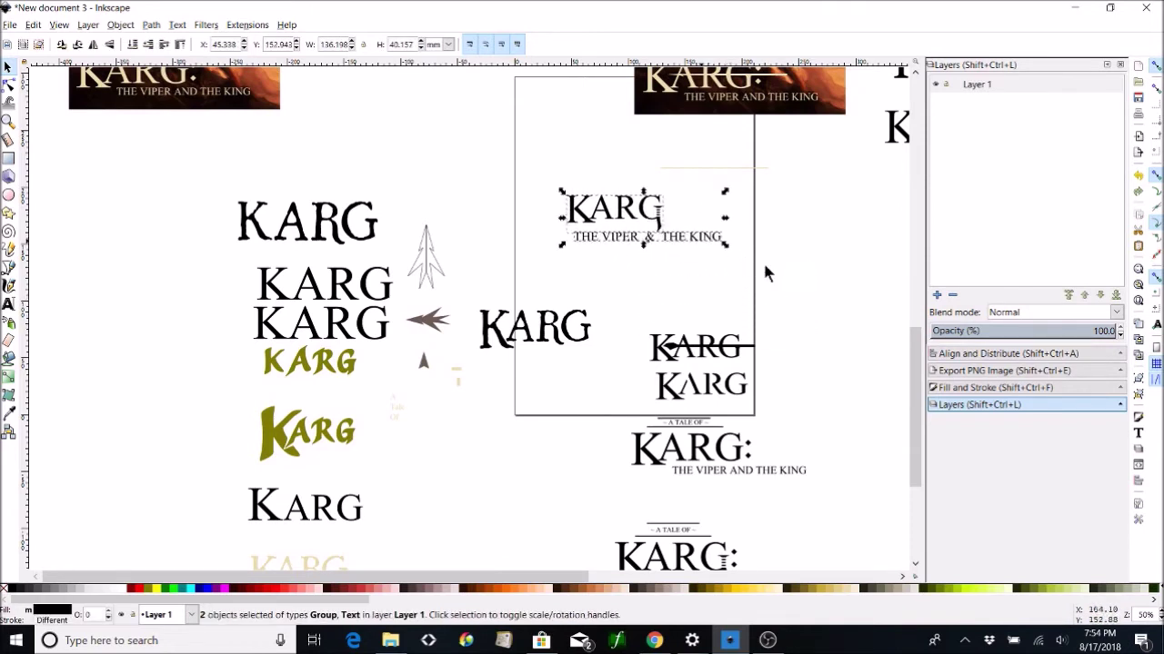
{"action": "left_click", "coordinate": [799, 276]}
- Move the struck-through KARG draft up below the "THE VIPER & THE KING" title, and the KARG with the crossbar-less A directly beneath it
{"action": "left_click_drag", "start_coordinate": [635, 311], "coordinate": [682, 302]}
{"action": "left_click", "coordinate": [700, 348]}
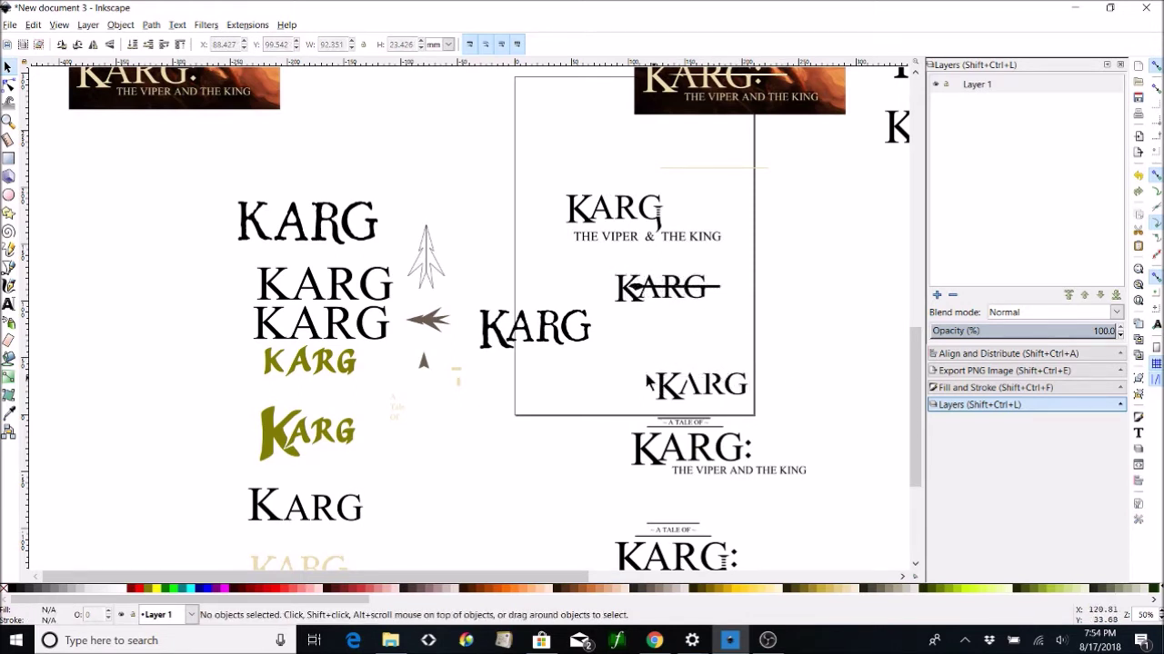
{"action": "left_click_drag", "start_coordinate": [636, 361], "coordinate": [777, 416]}
{"action": "left_click_drag", "start_coordinate": [713, 393], "coordinate": [699, 337]}
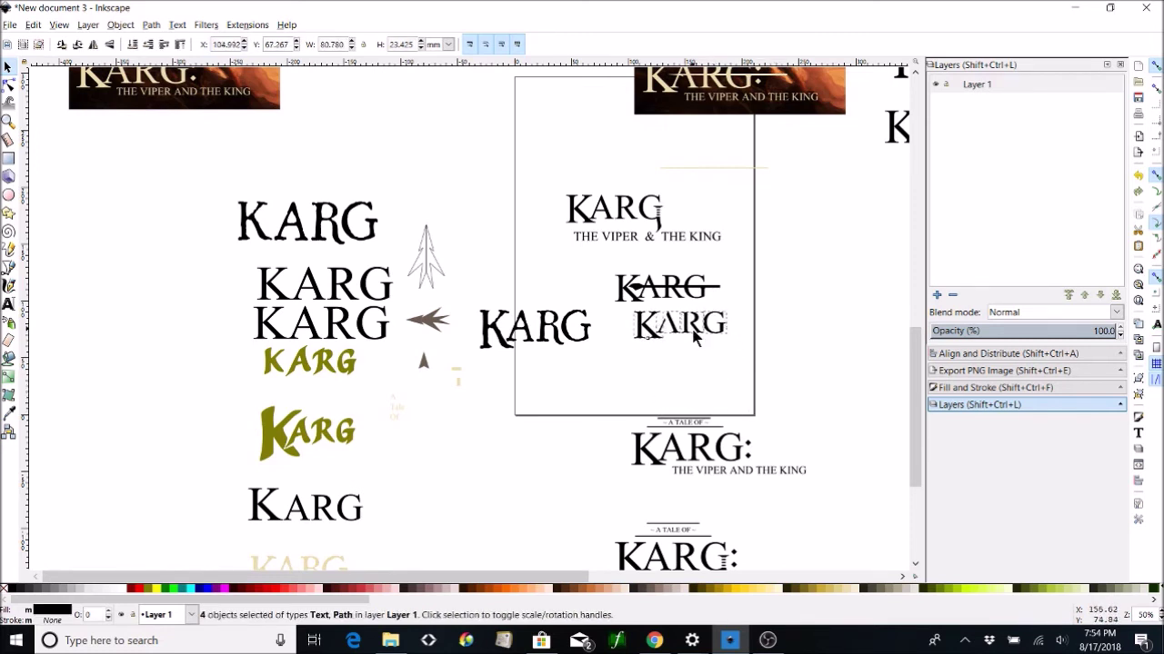
{"action": "left_click", "coordinate": [705, 384]}
- Shift the "A TALE OF KARG: THE VIPER AND THE KING" title just below the page left to about X 62 mm, leaving nothing selected
{"action": "left_click_drag", "start_coordinate": [602, 399], "coordinate": [838, 492]}
{"action": "left_click_drag", "start_coordinate": [744, 462], "coordinate": [691, 463]}
{"action": "left_click", "coordinate": [814, 485]}
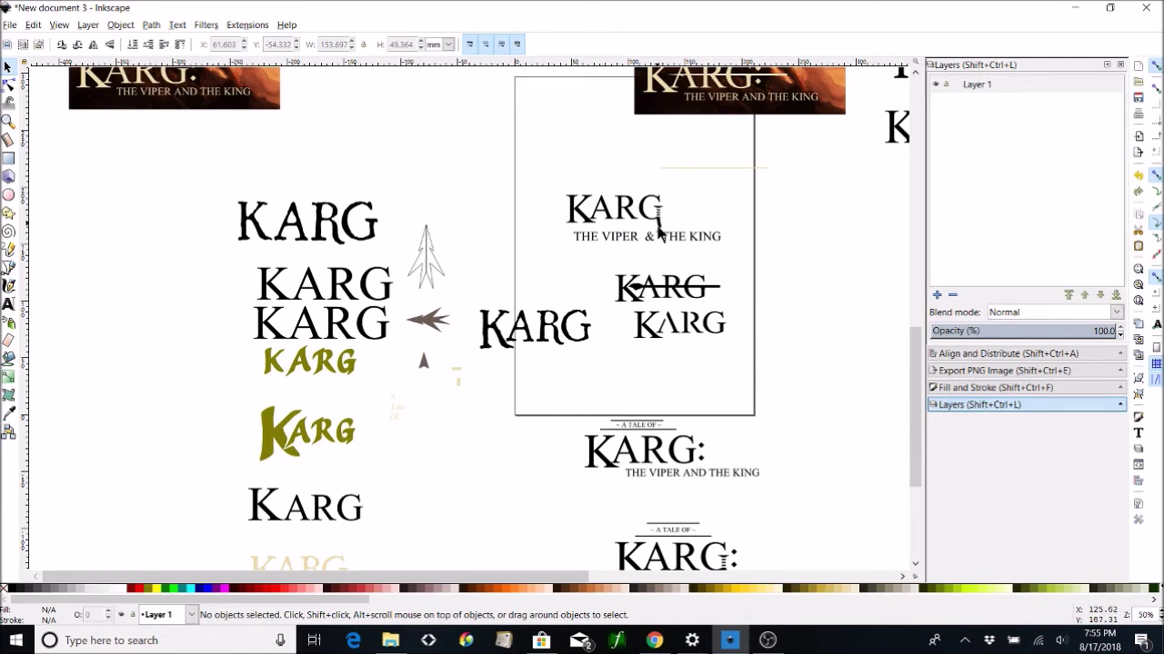
- Move the olive KARG title with the oversized K next to the lowest "A TALE OF KARG:" draft, leaving nothing selected
{"action": "scroll", "coordinate": [714, 191], "scroll_direction": "up", "scroll_amount": 5}
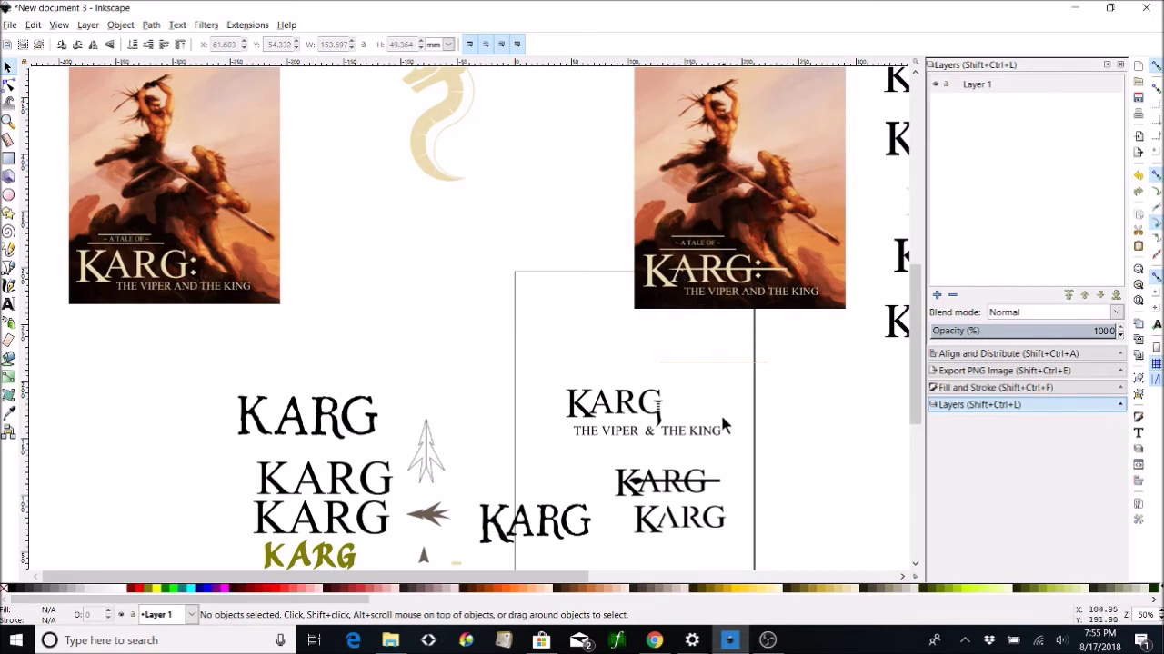
{"action": "scroll", "coordinate": [725, 443], "scroll_direction": "down", "scroll_amount": 4}
{"action": "scroll", "coordinate": [724, 443], "scroll_direction": "down", "scroll_amount": 12}
{"action": "scroll", "coordinate": [725, 443], "scroll_direction": "up", "scroll_amount": 9}
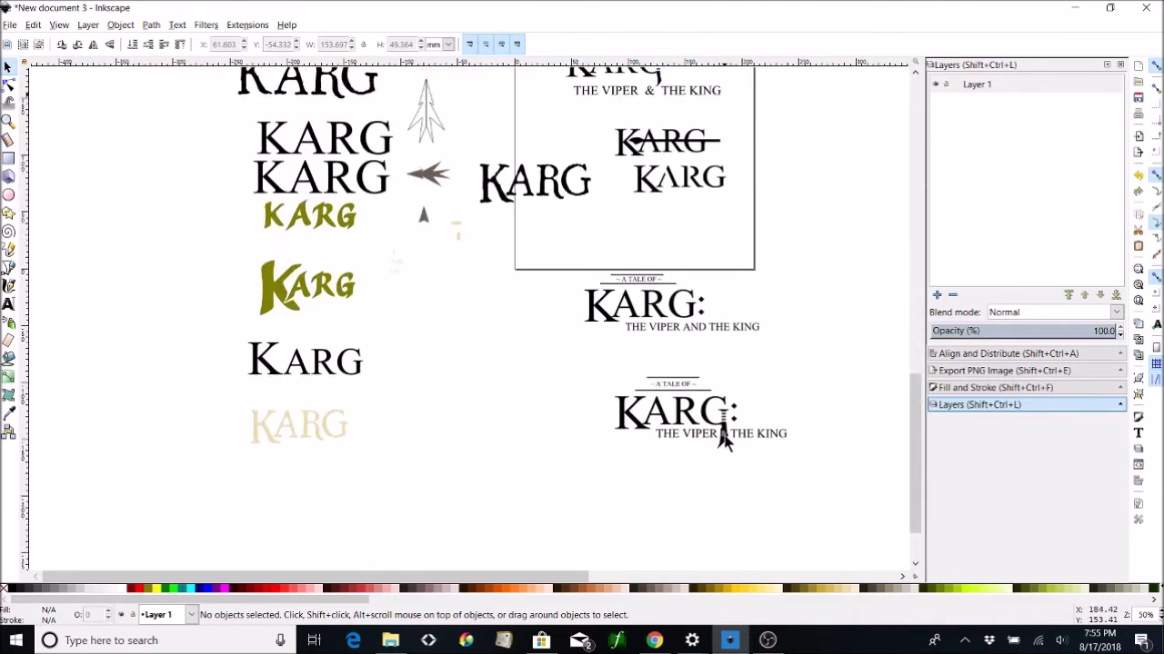
{"action": "scroll", "coordinate": [724, 443], "scroll_direction": "left", "scroll_amount": 1}
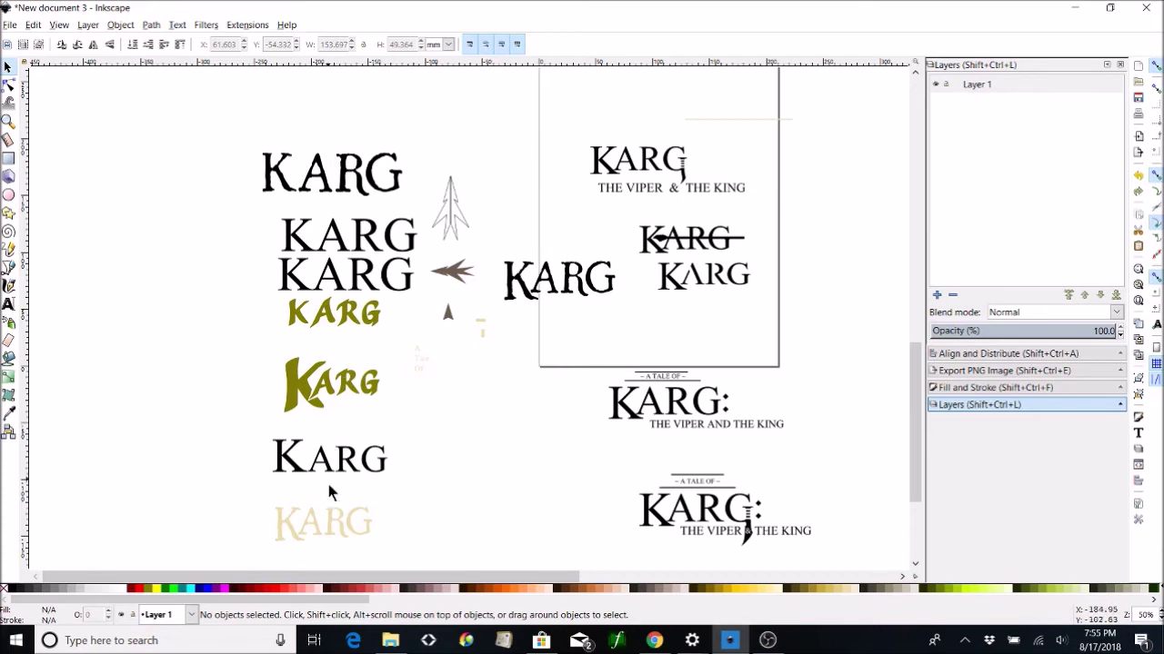
{"action": "scroll", "coordinate": [540, 194], "scroll_direction": "up", "scroll_amount": 6}
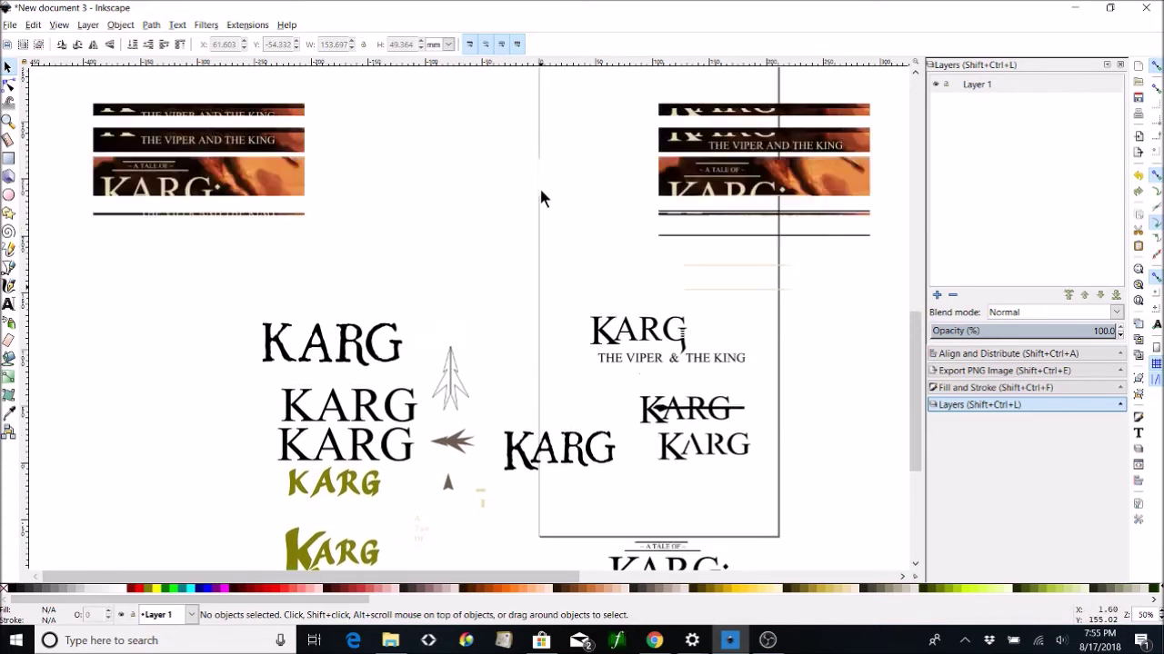
{"action": "scroll", "coordinate": [540, 198], "scroll_direction": "down", "scroll_amount": 8}
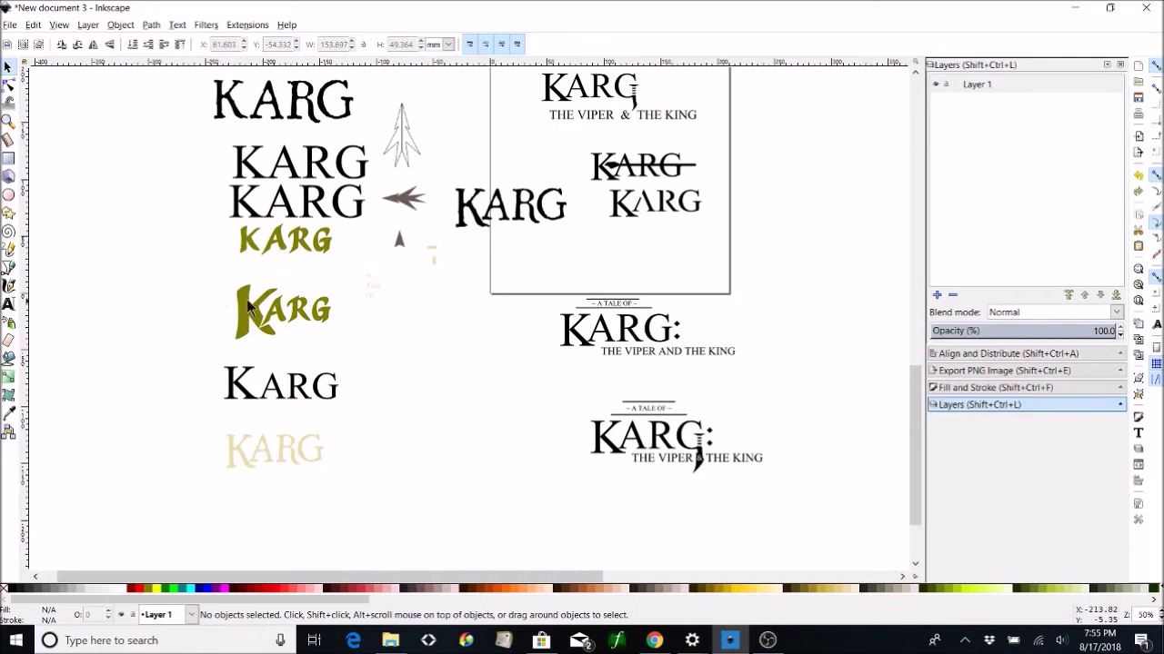
{"action": "left_click_drag", "start_coordinate": [210, 275], "coordinate": [343, 356]}
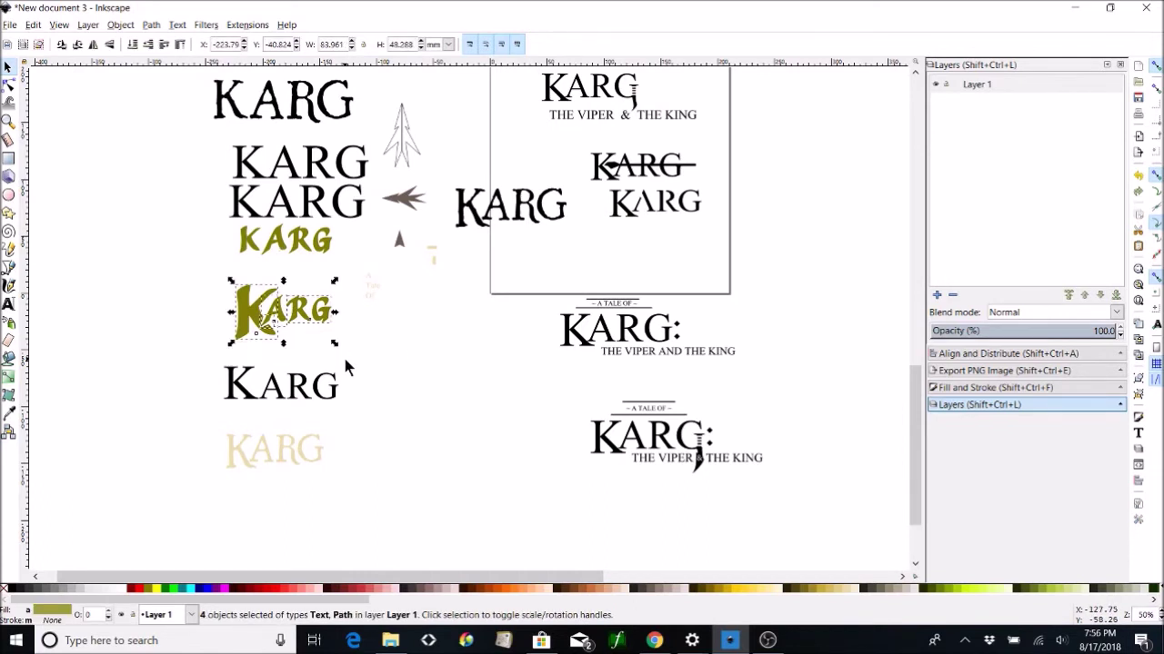
{"action": "left_click_drag", "start_coordinate": [306, 323], "coordinate": [541, 445]}
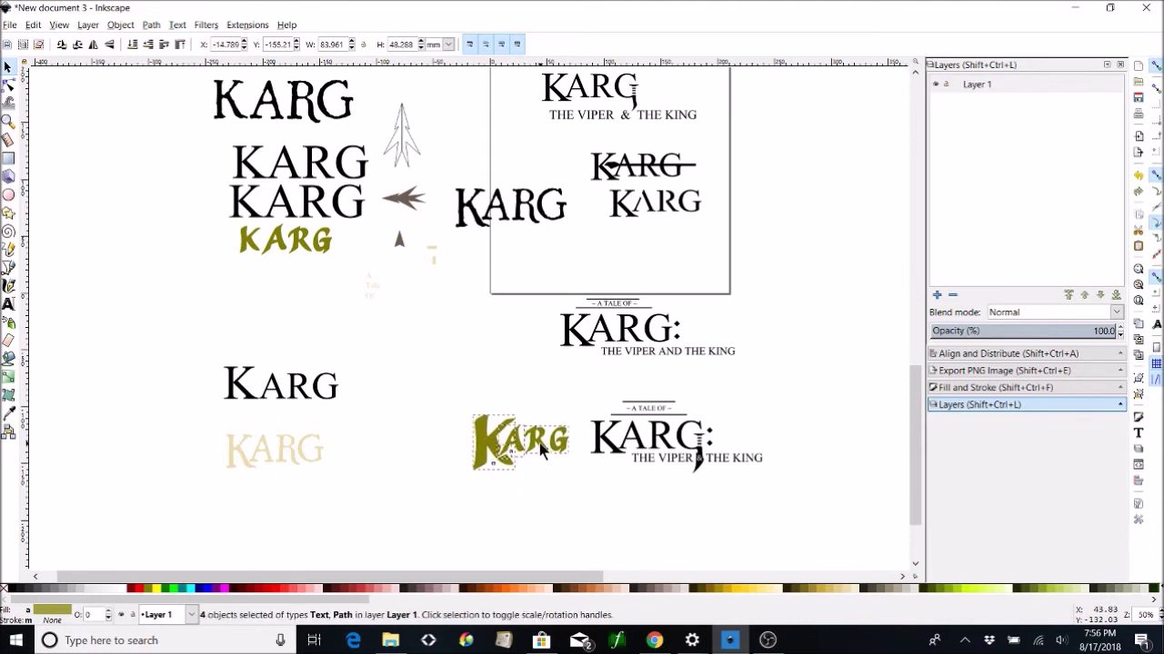
{"action": "left_click", "coordinate": [589, 491]}
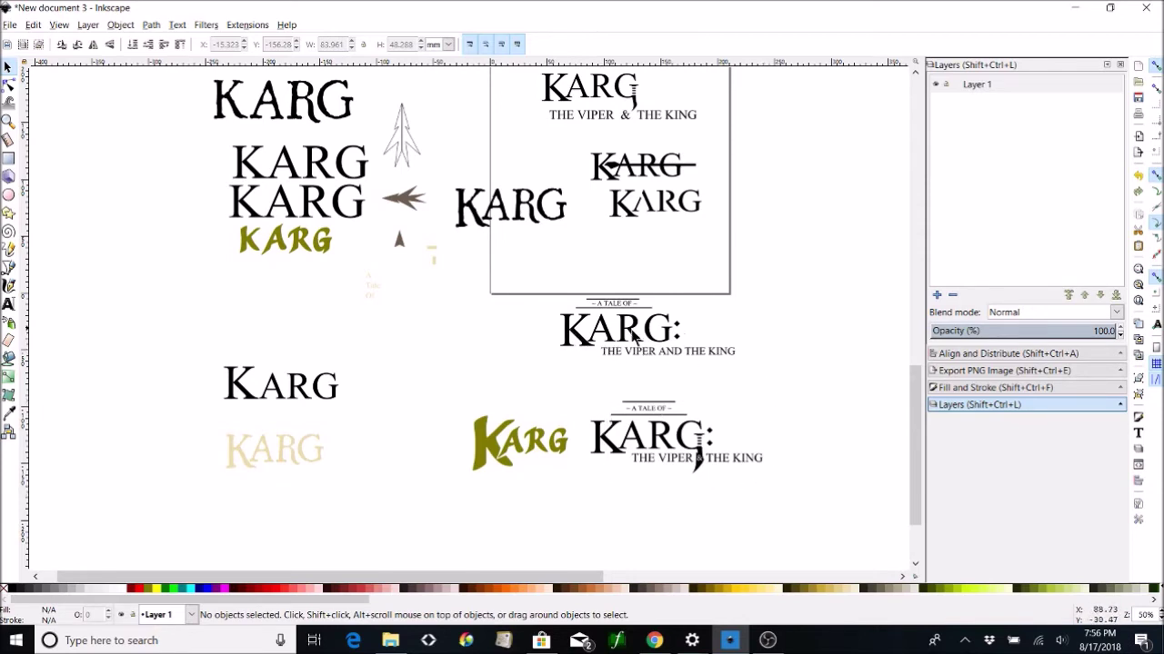
- Examine the cover mockups, snake emblems and the column of KARG lettering drafts, comparing the early cover with the "A TALE OF KARG:" versions
{"action": "scroll", "coordinate": [744, 343], "scroll_direction": "up", "scroll_amount": 8}
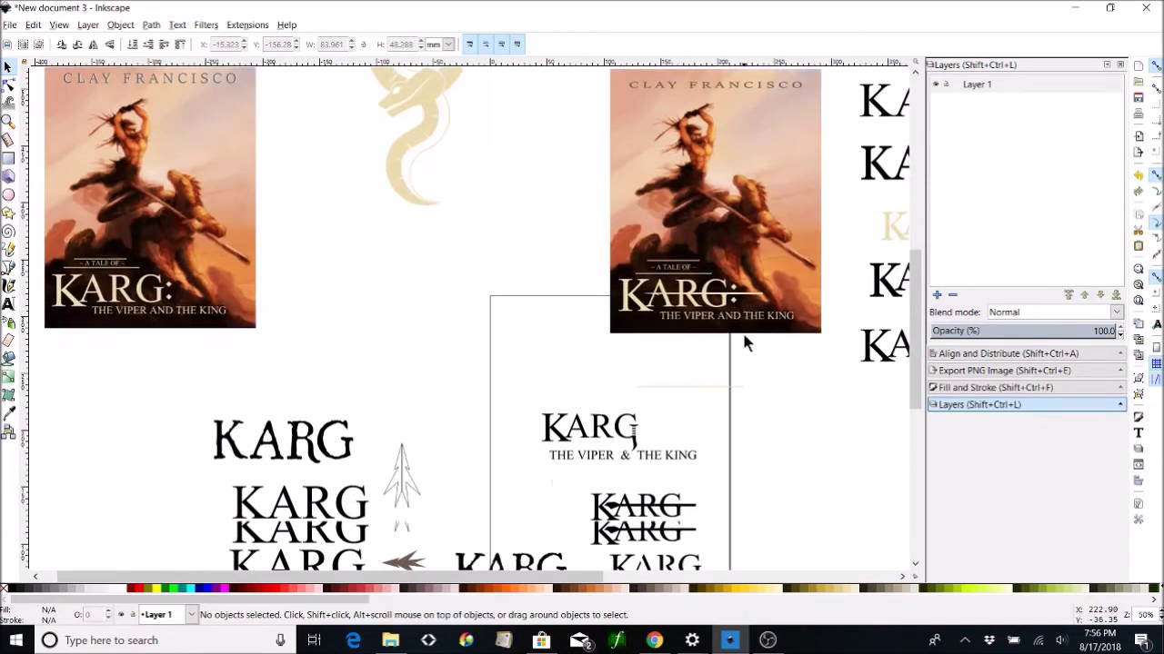
{"action": "scroll", "coordinate": [473, 330], "scroll_direction": "up", "scroll_amount": 10}
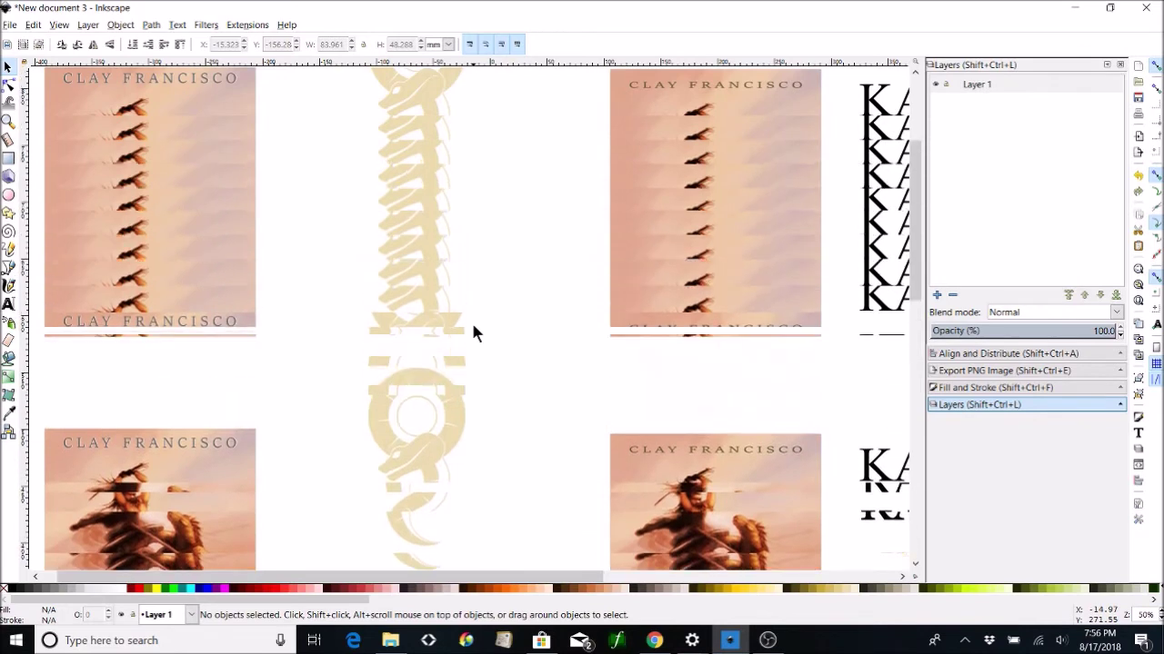
{"action": "scroll", "coordinate": [473, 333], "scroll_direction": "down", "scroll_amount": 1}
{"action": "scroll", "coordinate": [476, 332], "scroll_direction": "left", "scroll_amount": 1}
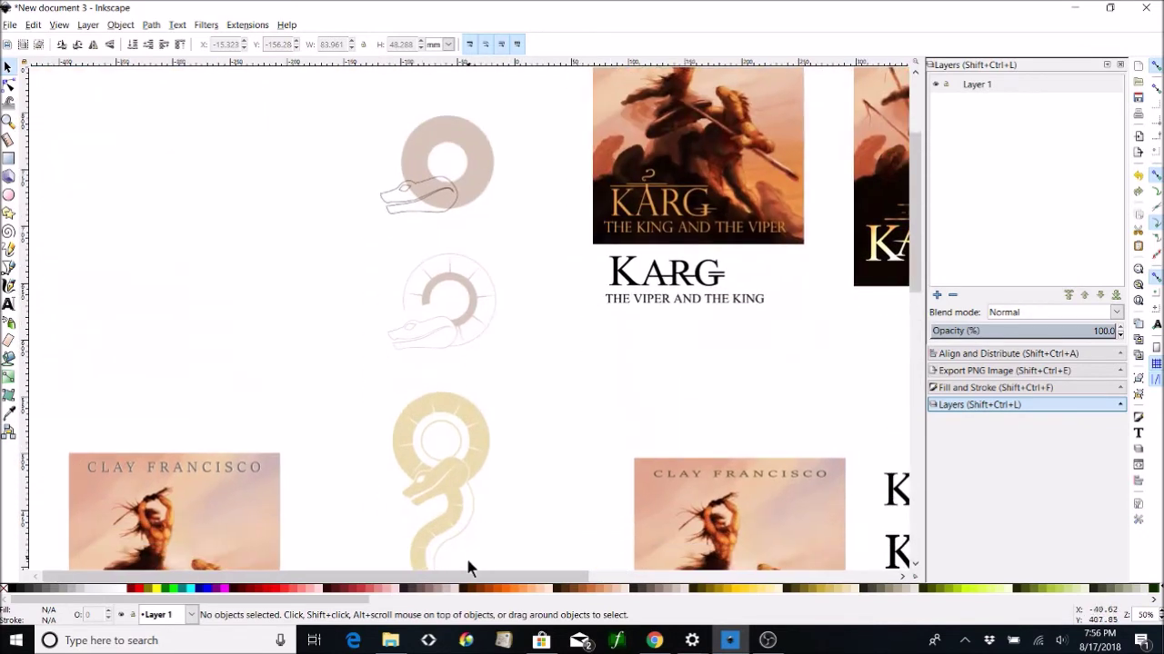
{"action": "left_click_drag", "start_coordinate": [464, 577], "coordinate": [659, 609]}
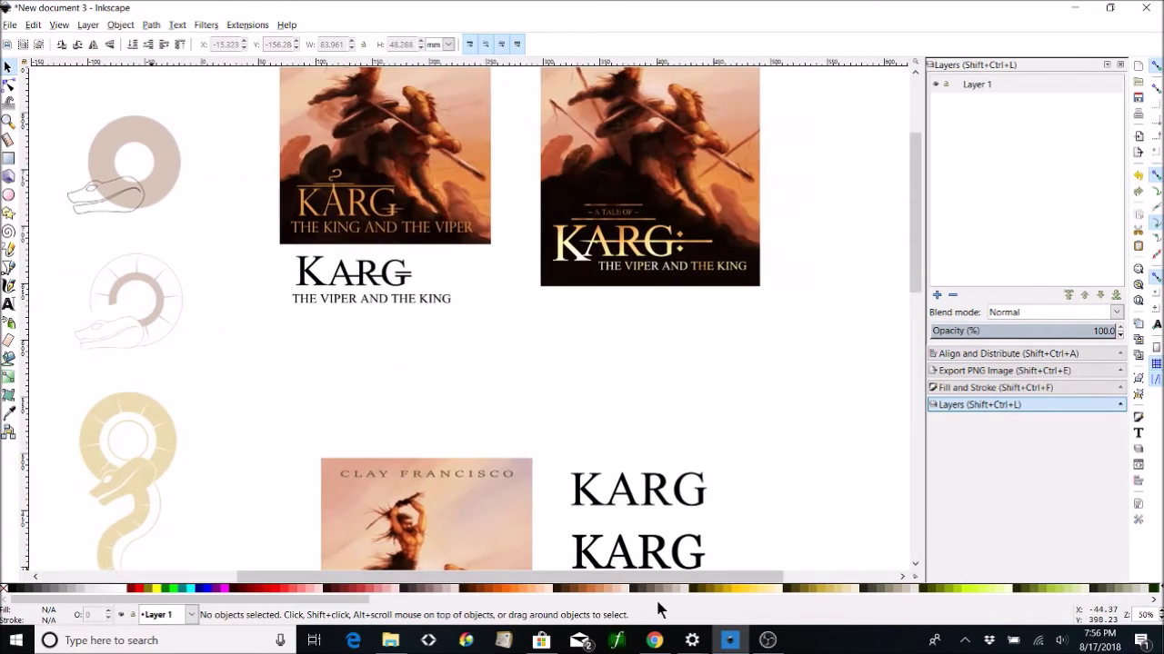
{"action": "scroll", "coordinate": [670, 455], "scroll_direction": "down", "scroll_amount": 7}
{"action": "scroll", "coordinate": [484, 459], "scroll_direction": "up", "scroll_amount": 2}
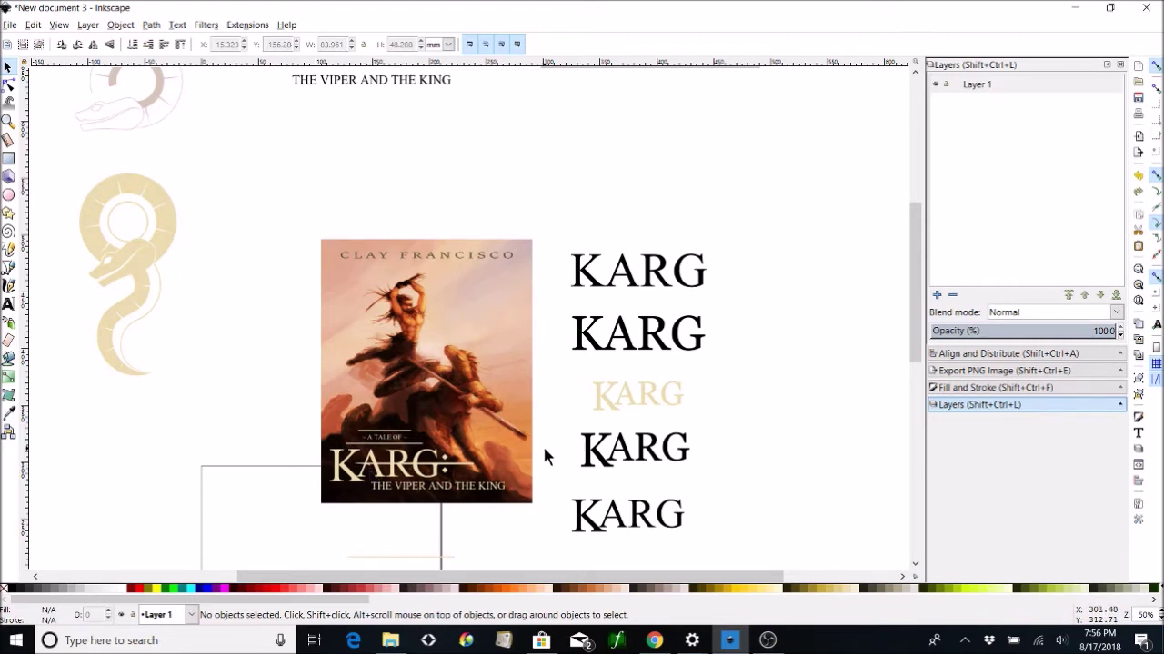
{"action": "scroll", "coordinate": [543, 445], "scroll_direction": "up", "scroll_amount": 8}
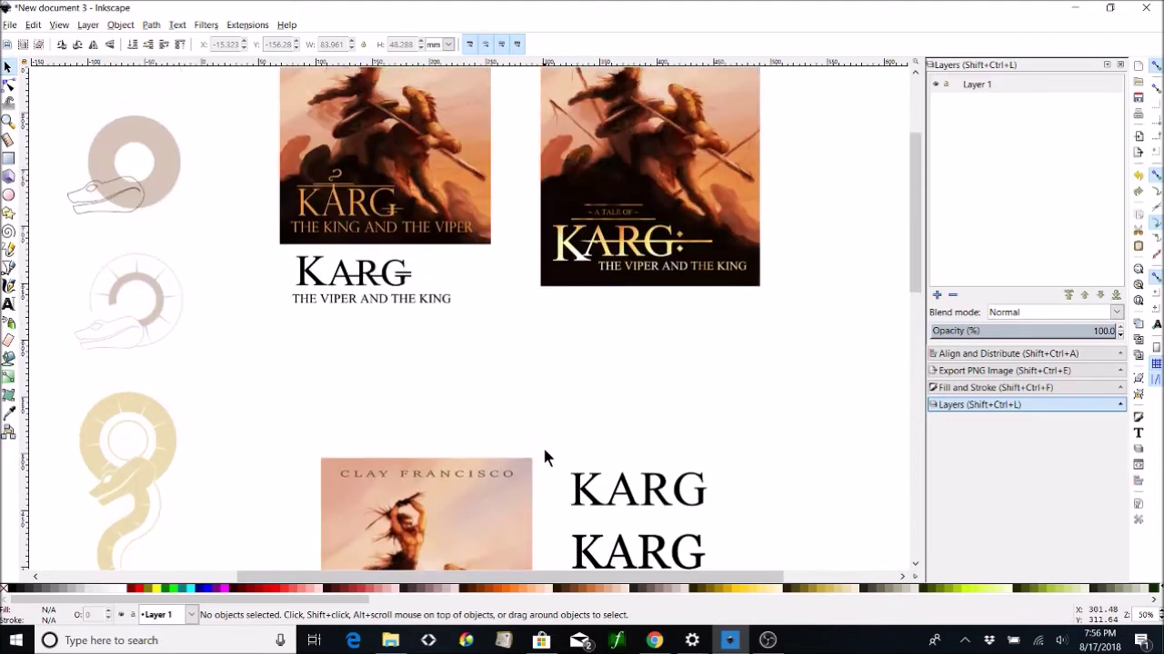
{"action": "scroll", "coordinate": [543, 457], "scroll_direction": "up", "scroll_amount": 2}
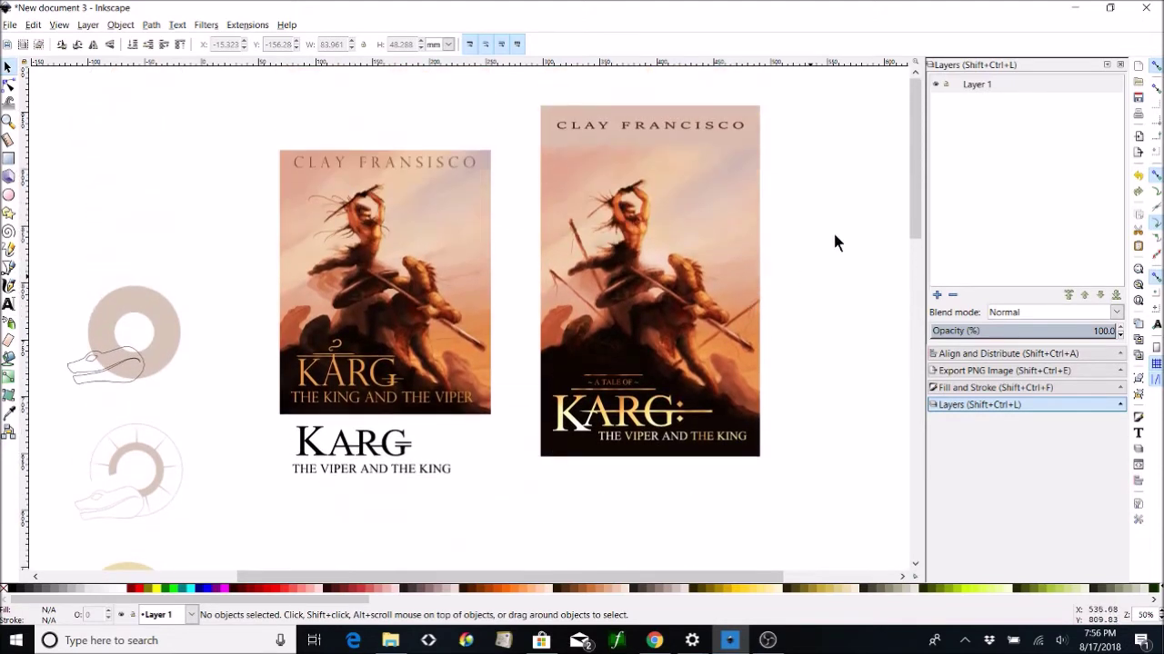
{"action": "left_click_drag", "start_coordinate": [910, 130], "coordinate": [918, 116]}
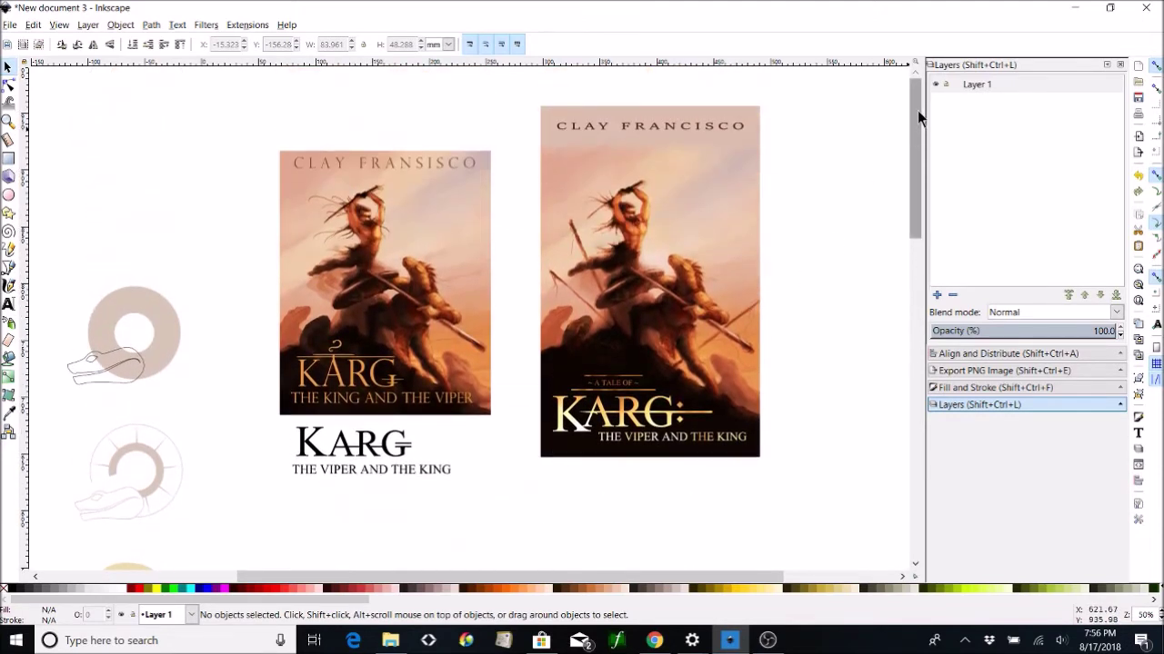
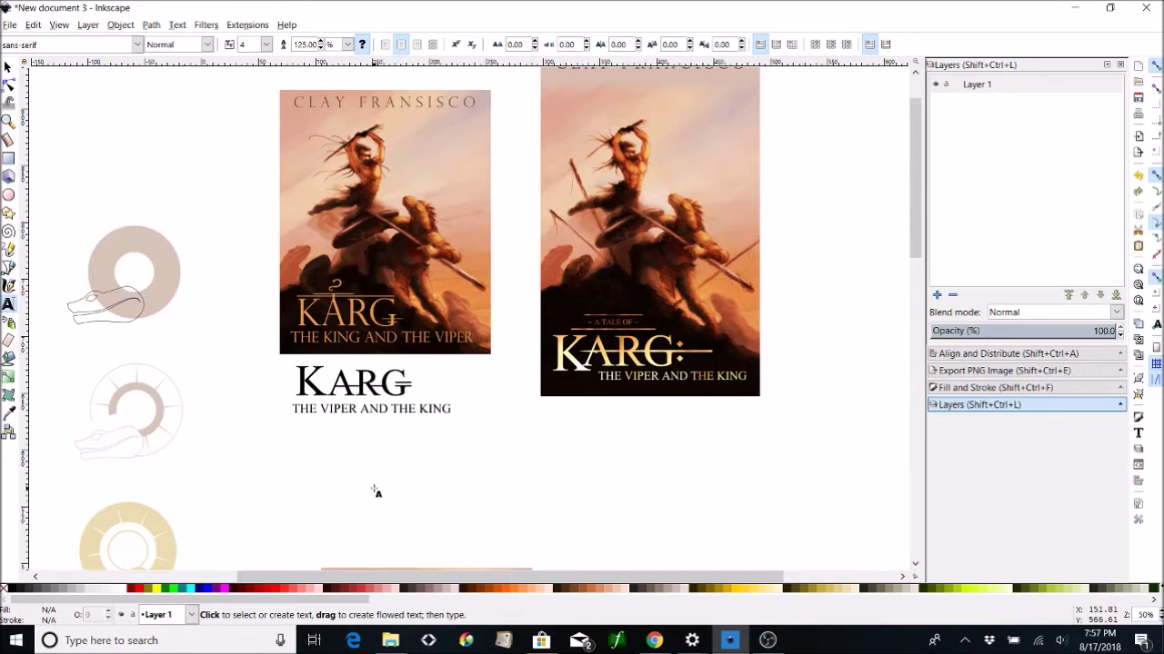
- Add the text "My Awesome Book Title" in the empty area below the struck-through KARG title and its subtitle
{"action": "left_click", "coordinate": [372, 482]}
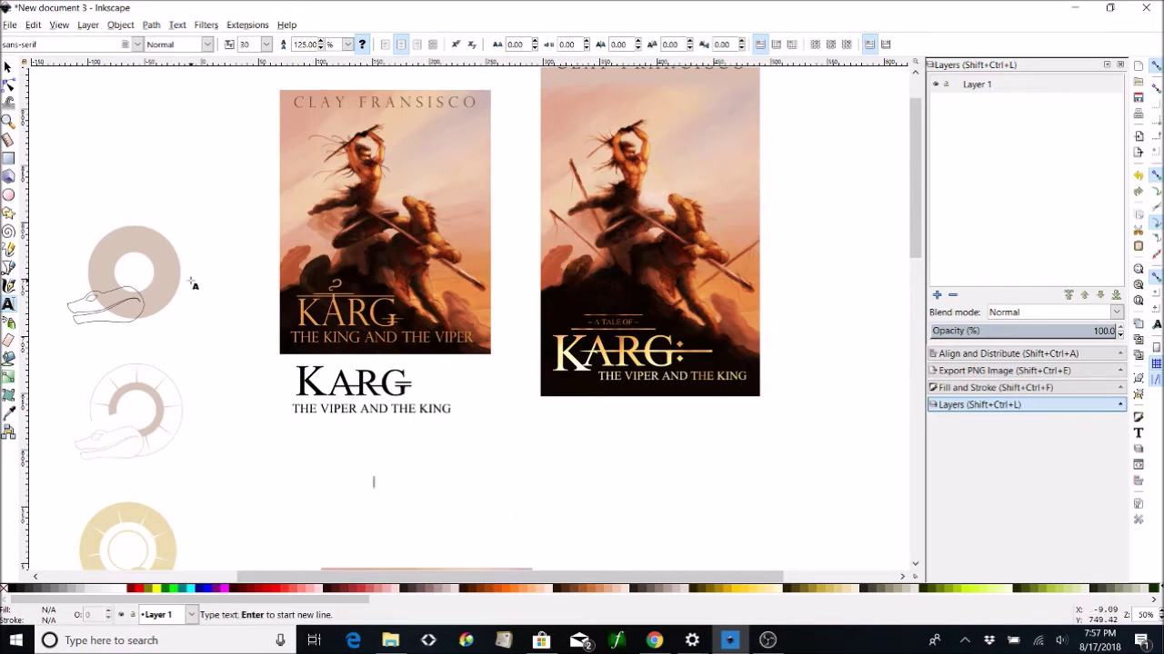
{"action": "type", "text": "My S"}
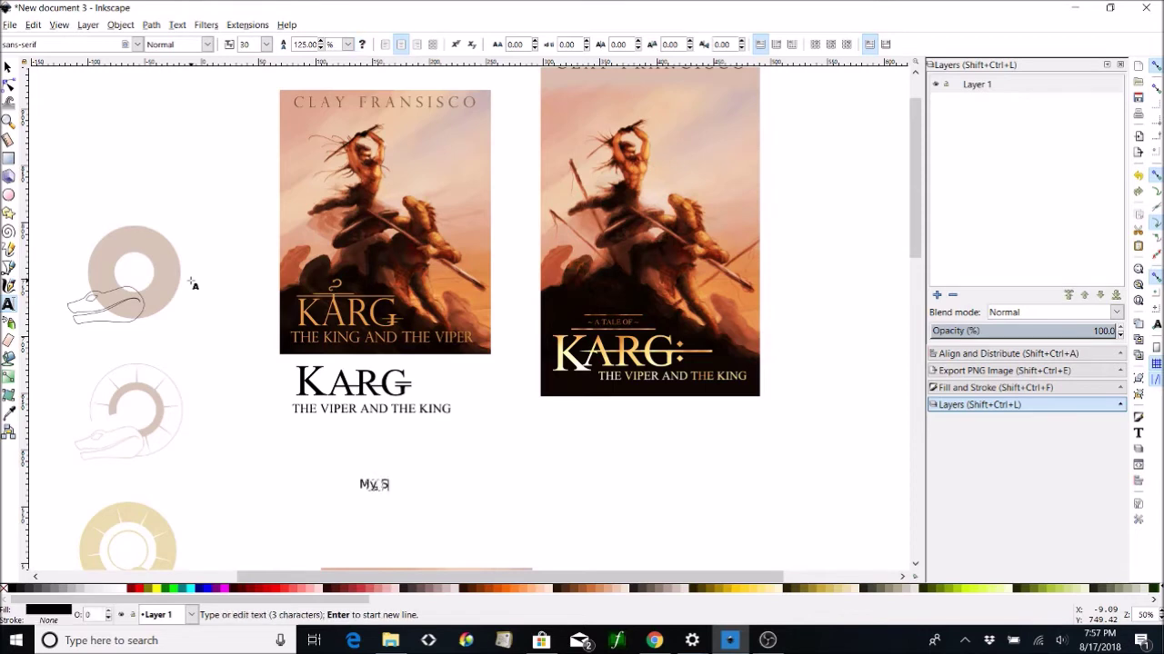
{"action": "type", "text": "w"}
{"action": "key", "text": "BackSpace"}
{"action": "key", "text": "BackSpace"}
{"action": "type", "text": "Awesome B"}
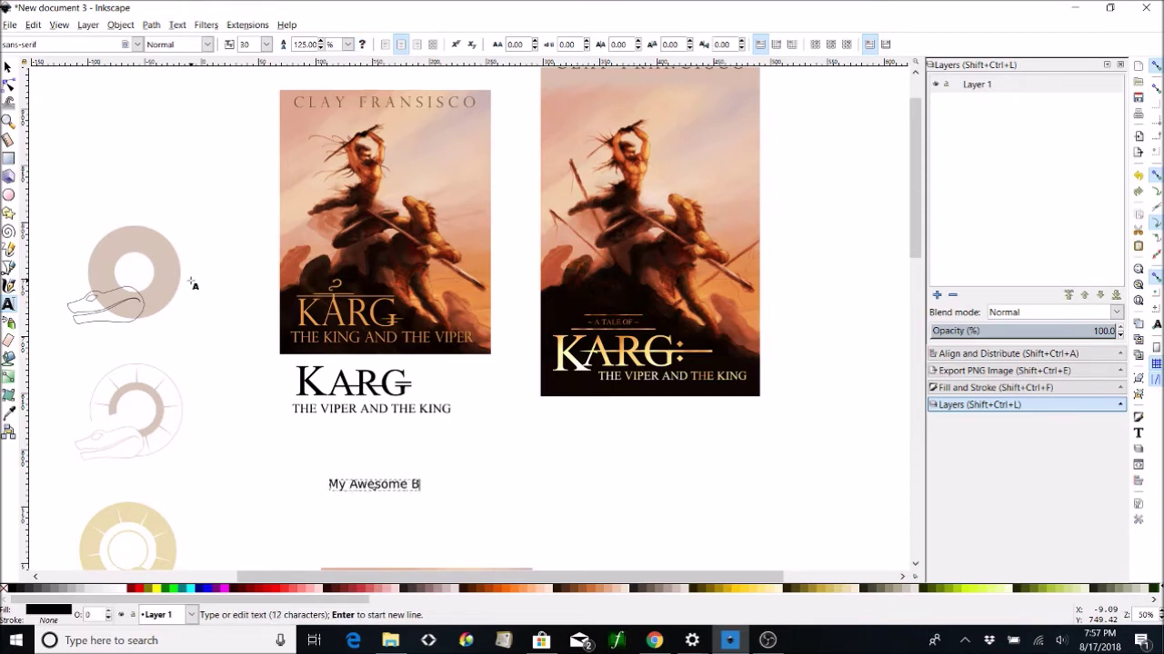
{"action": "type", "text": "ook Title"}
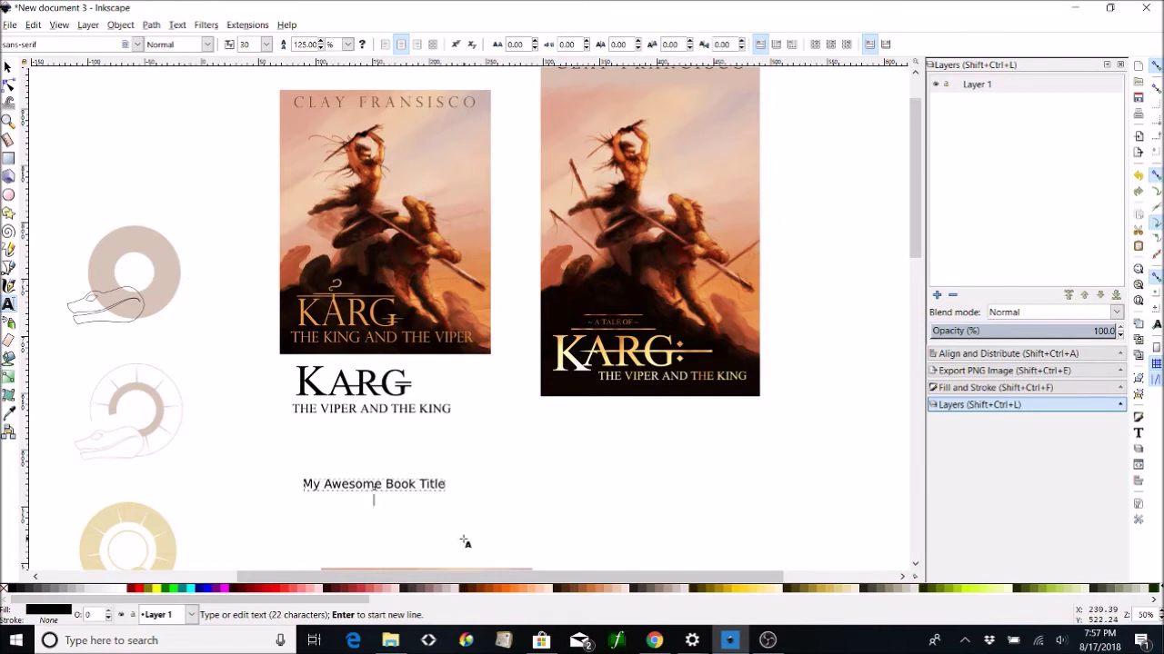
- Set the font of the whole "My Awesome Book Title" text to AR BLANCA and leave it selected as an object
{"action": "left_click_drag", "start_coordinate": [375, 495], "coordinate": [315, 477]}
{"action": "left_click", "coordinate": [314, 477]}
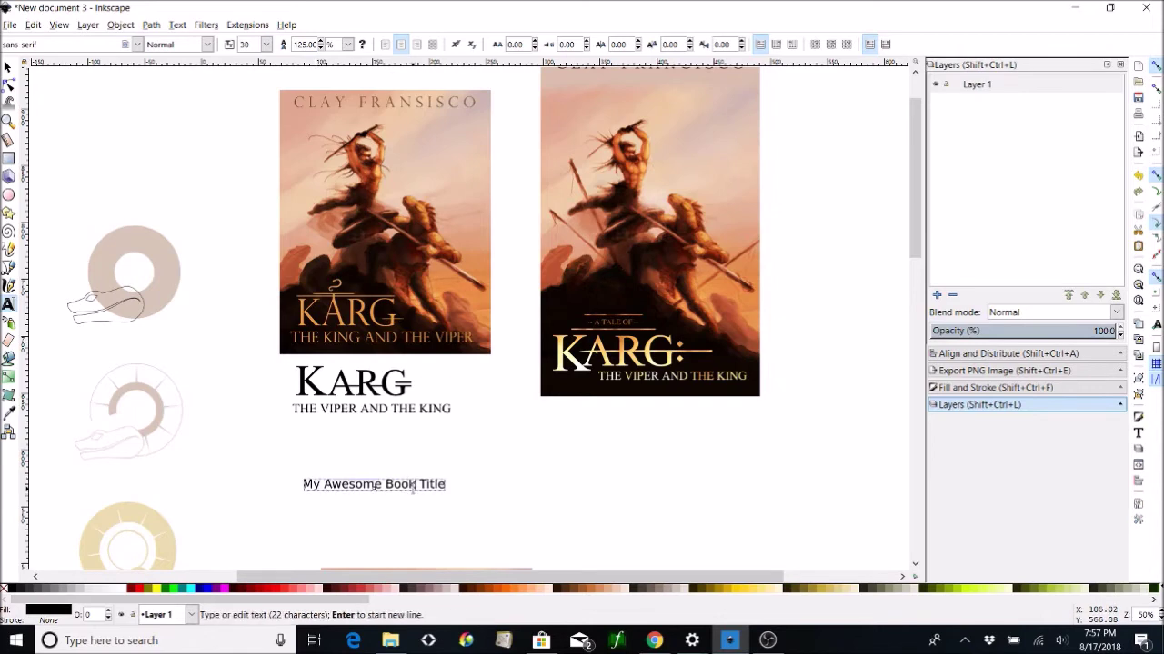
{"action": "left_click_drag", "start_coordinate": [433, 485], "coordinate": [446, 484]}
{"action": "left_click", "coordinate": [287, 473]}
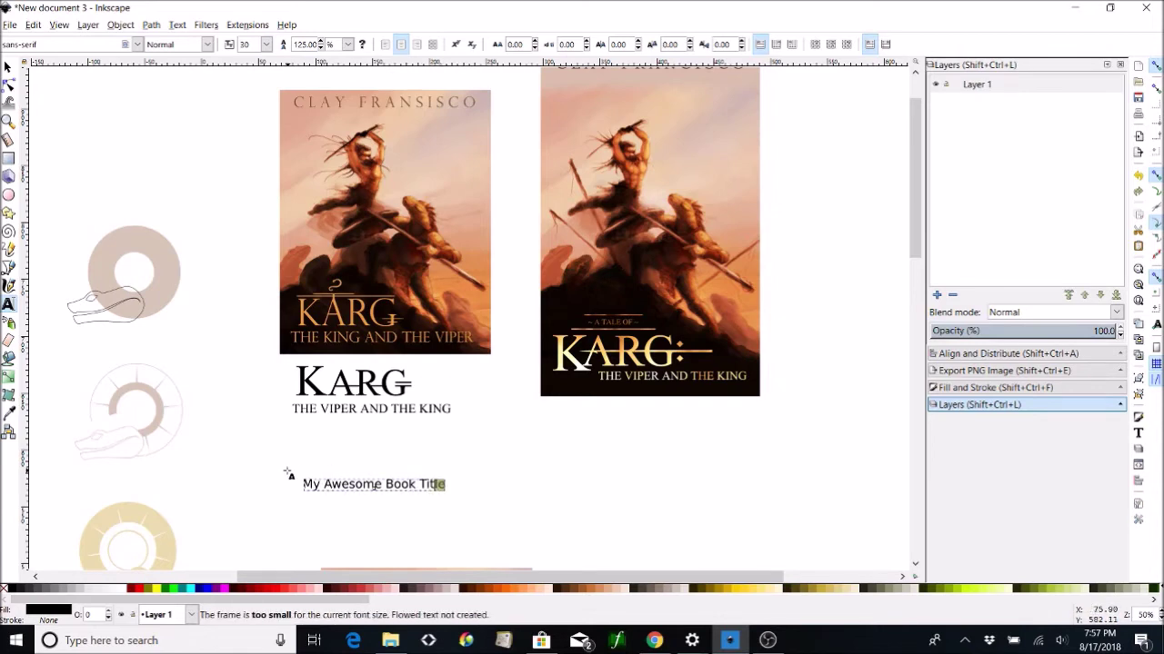
{"action": "triple_click", "coordinate": [307, 482]}
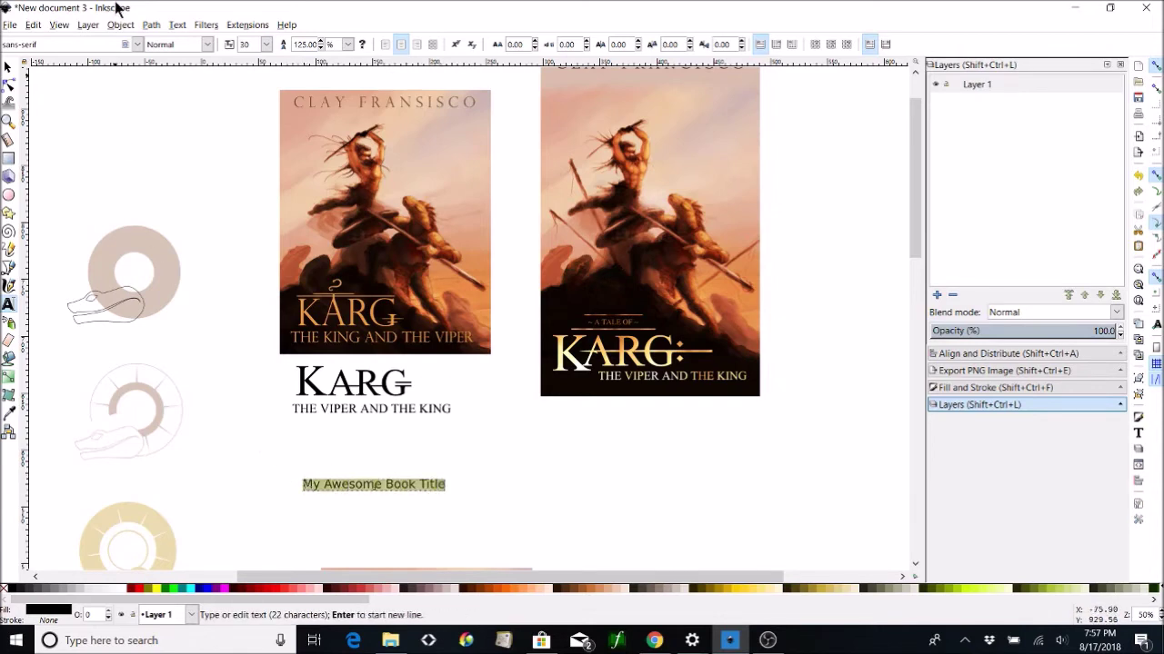
{"action": "left_click", "coordinate": [137, 45]}
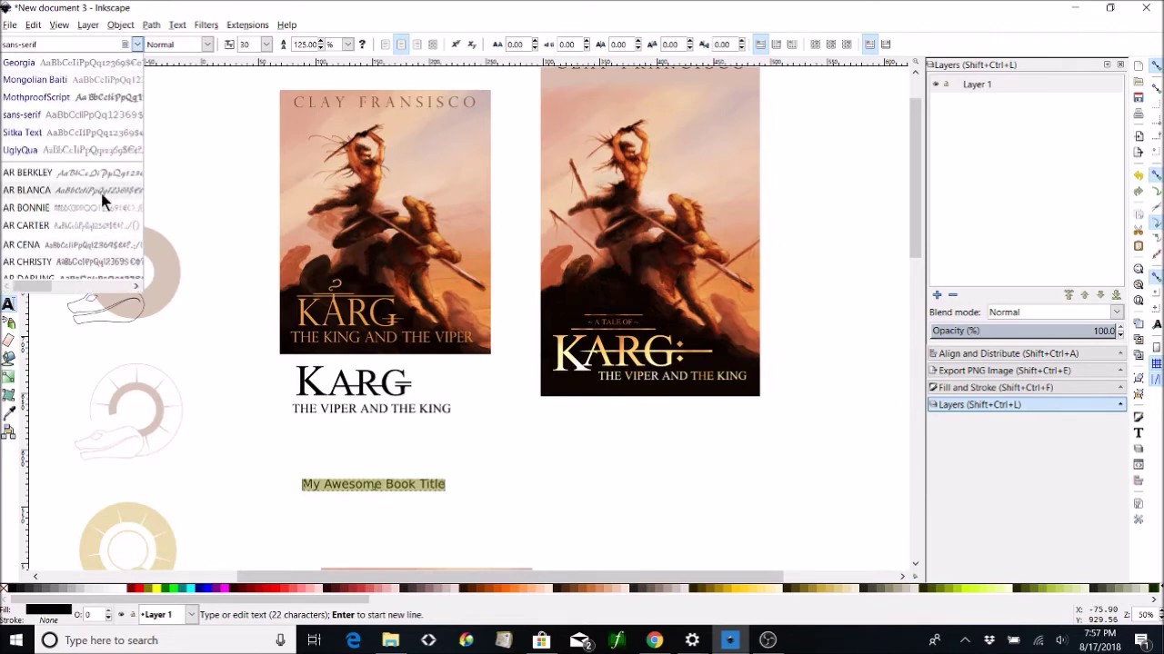
{"action": "left_click", "coordinate": [27, 189]}
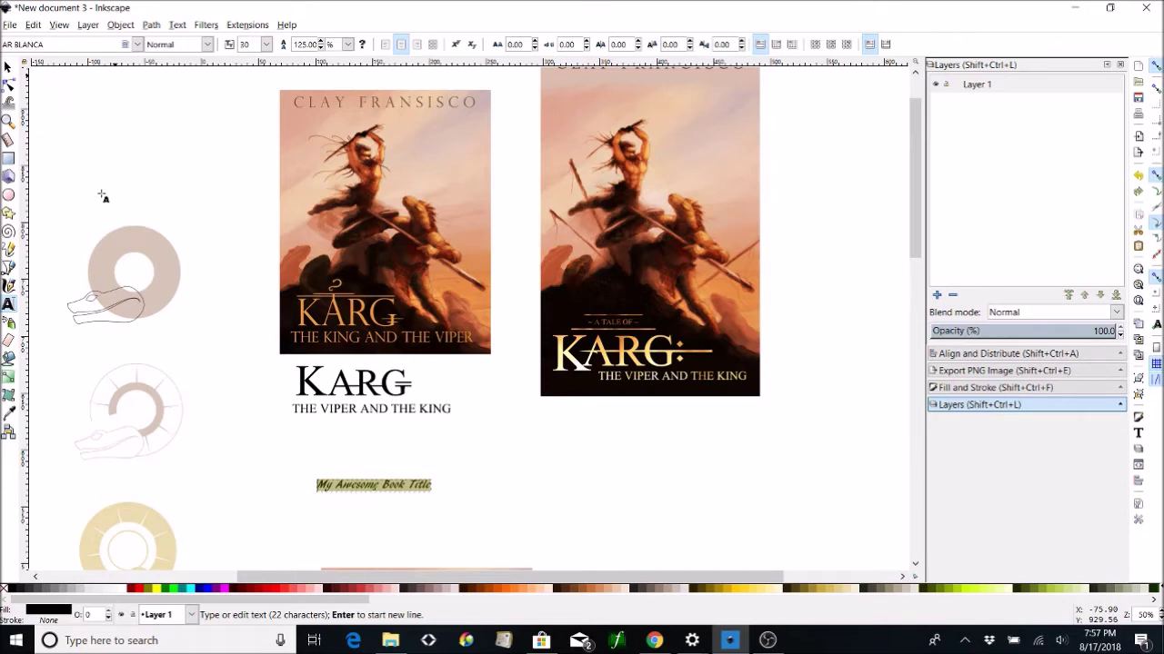
{"action": "left_click", "coordinate": [7, 68]}
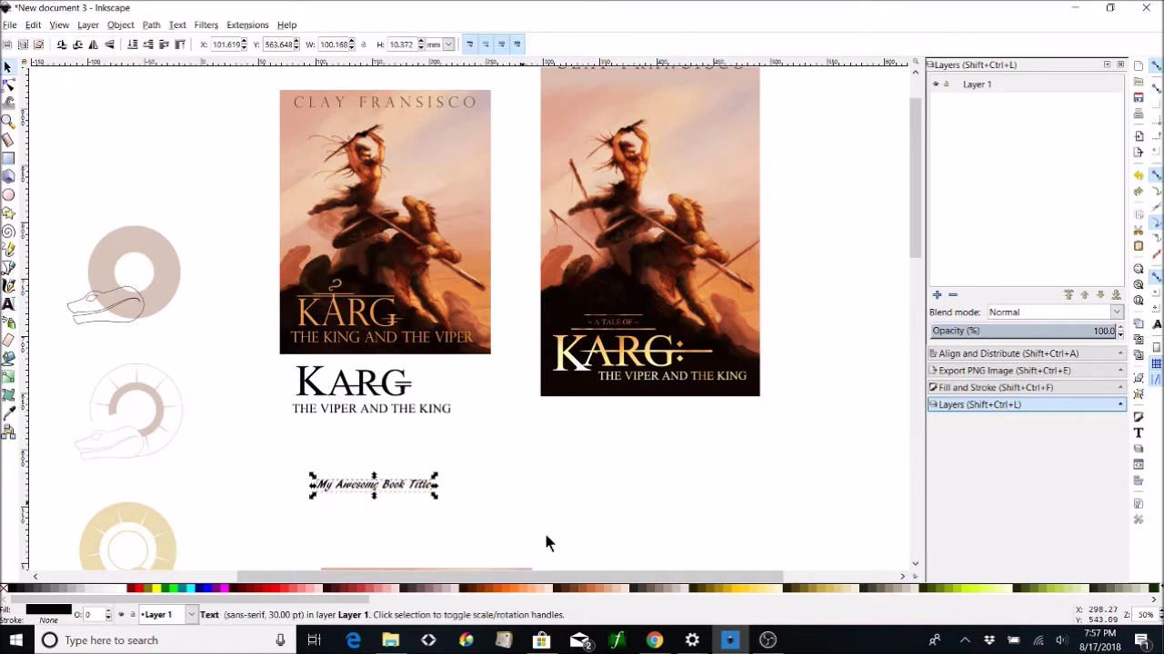
- Enlarge the "My Awesome Book Title" text to about 105 pt and try the AR DARLING and AR DESTINE fonts on it
{"action": "left_click_drag", "start_coordinate": [441, 484], "coordinate": [719, 493]}
{"action": "double_click", "coordinate": [702, 469]}
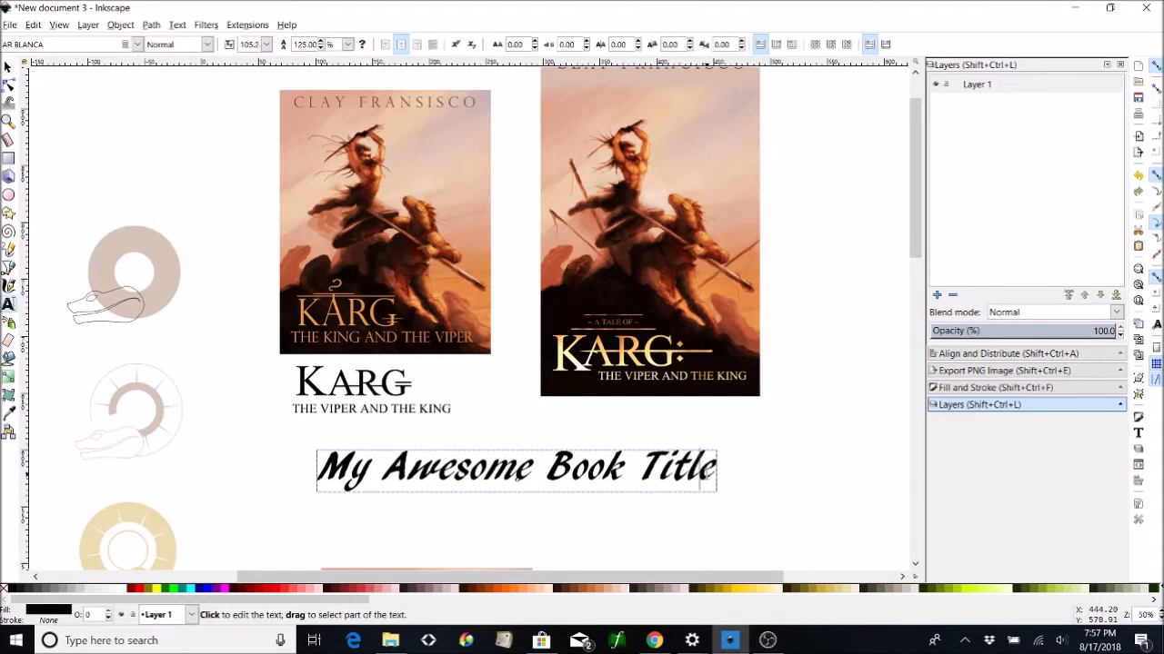
{"action": "left_click_drag", "start_coordinate": [715, 468], "coordinate": [298, 480]}
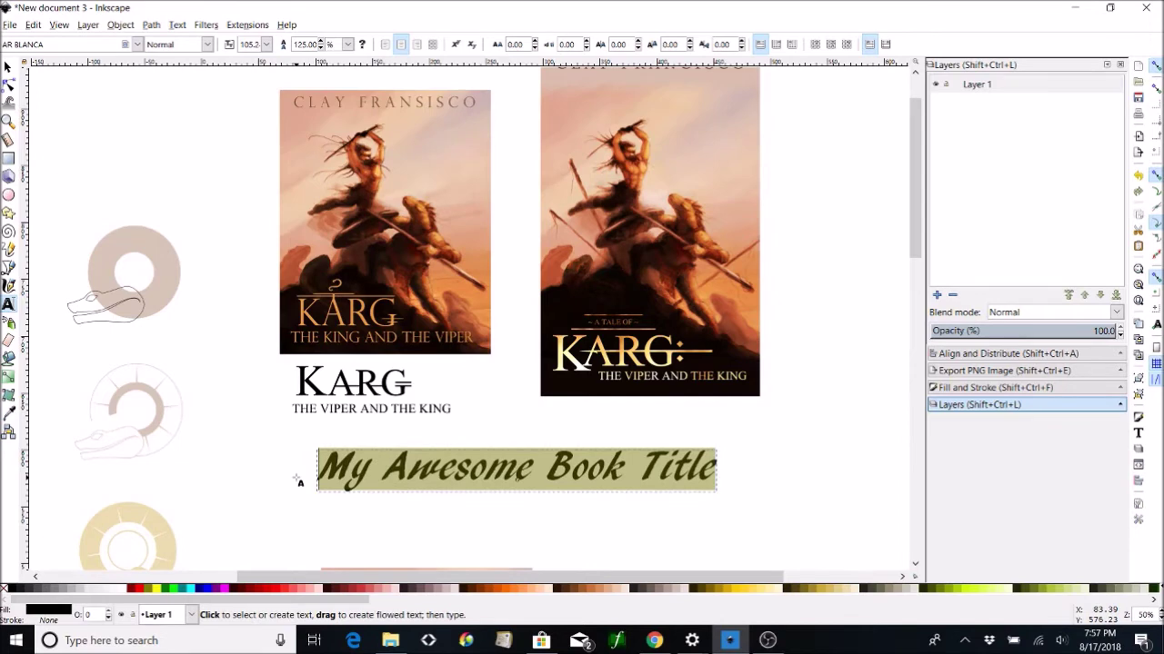
{"action": "left_click", "coordinate": [137, 44]}
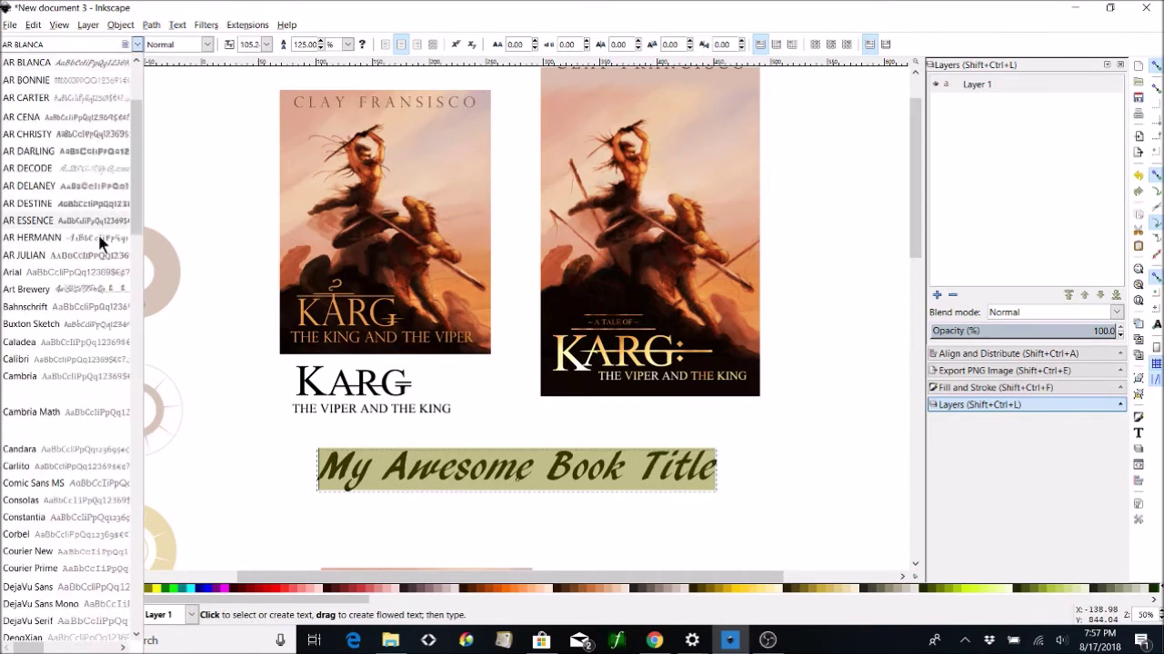
{"action": "left_click", "coordinate": [90, 153]}
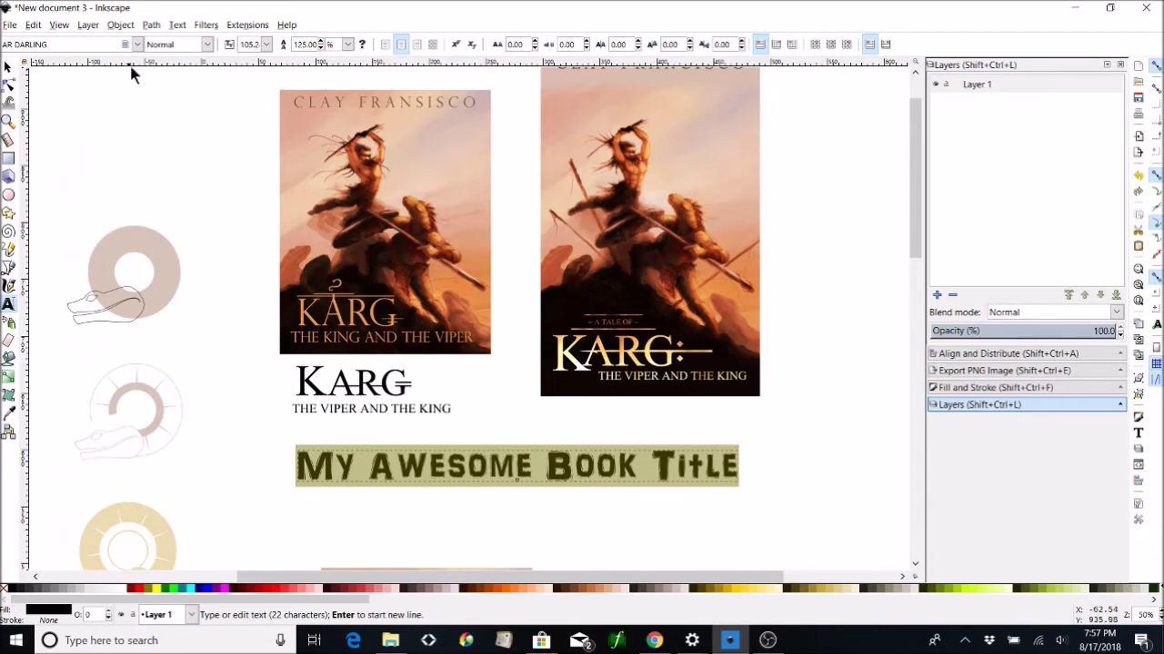
{"action": "left_click", "coordinate": [136, 44]}
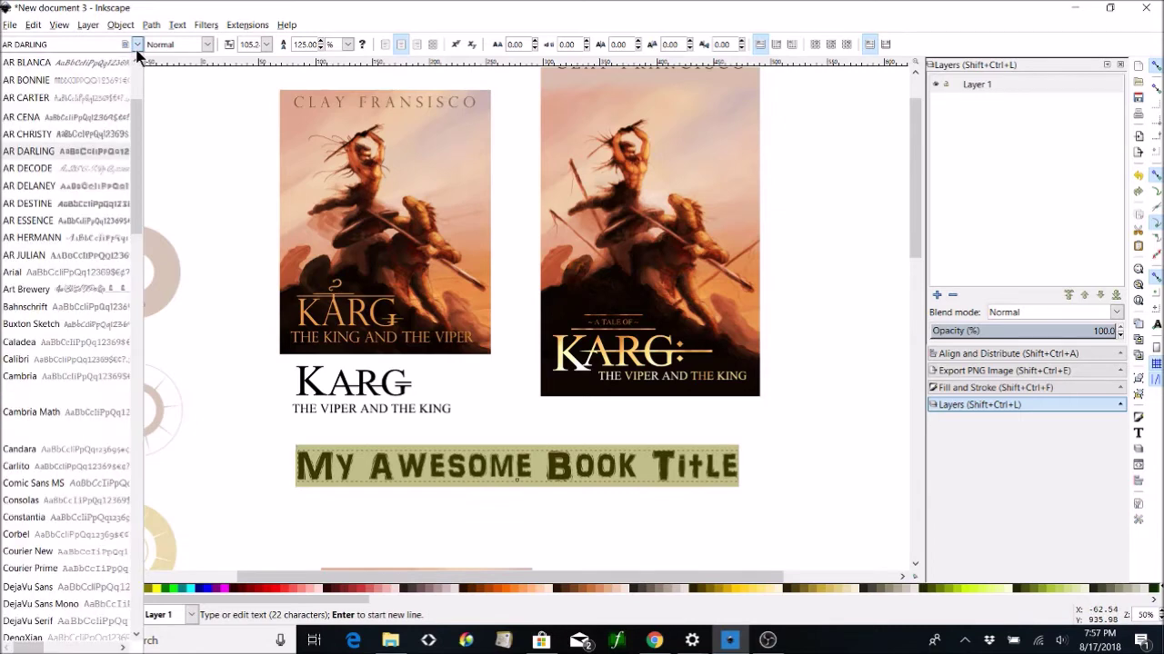
{"action": "left_click", "coordinate": [111, 205]}
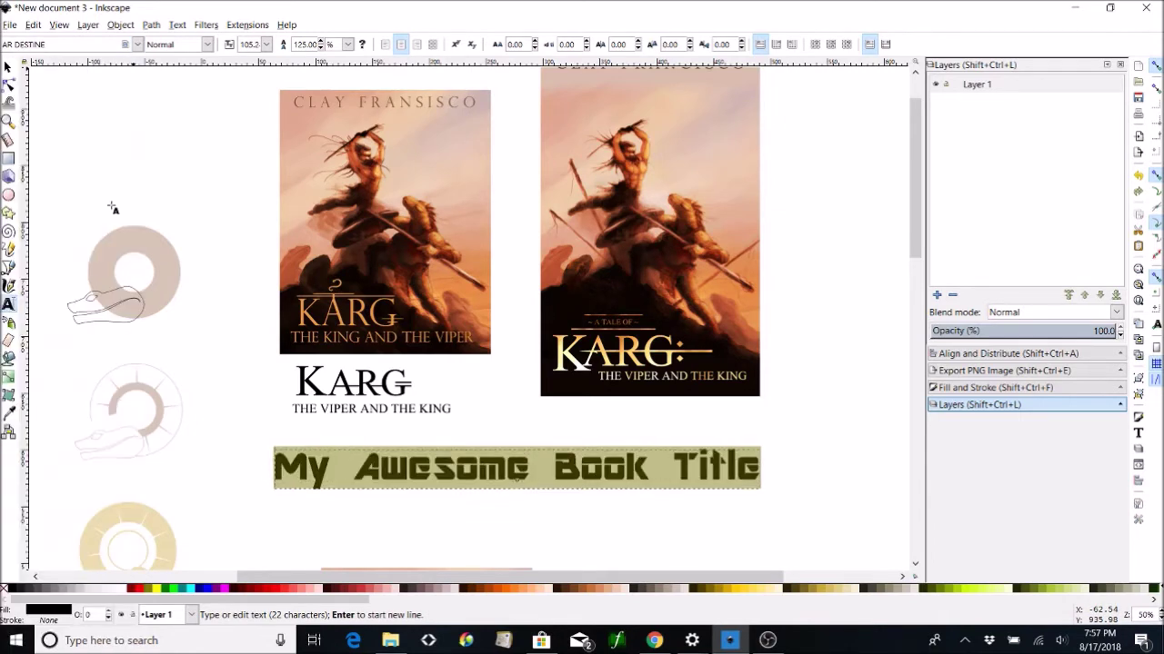
- Set the font of the enlarged book title to Cambria Math and leave the text selected as an object
{"action": "left_click", "coordinate": [136, 45]}
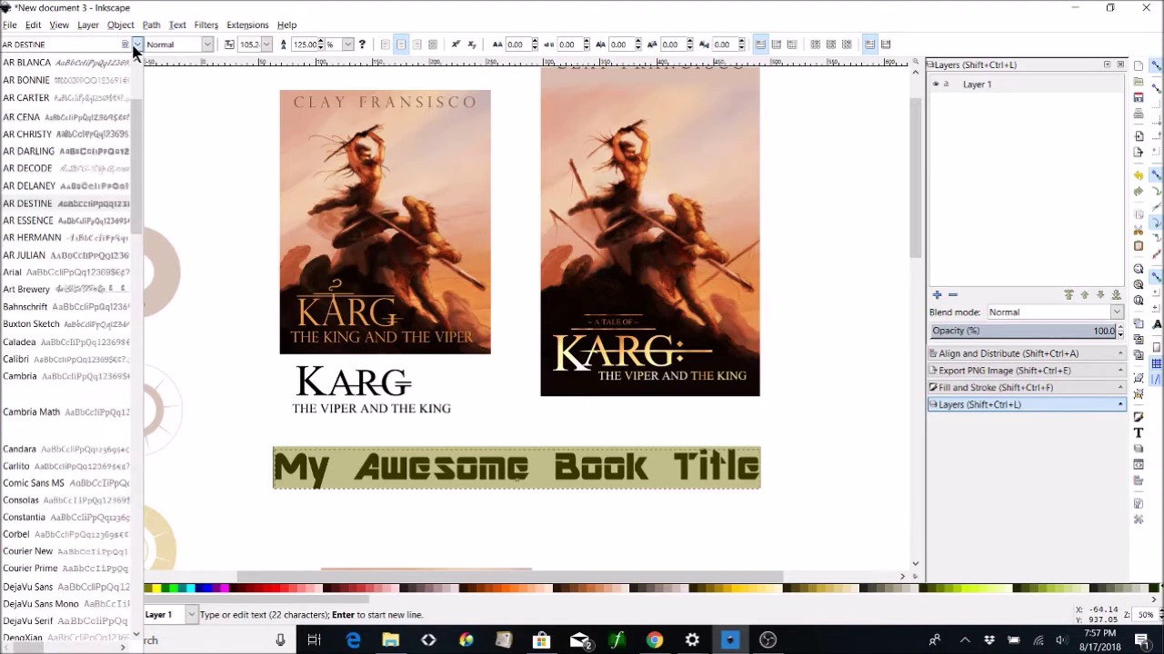
{"action": "left_click", "coordinate": [99, 413]}
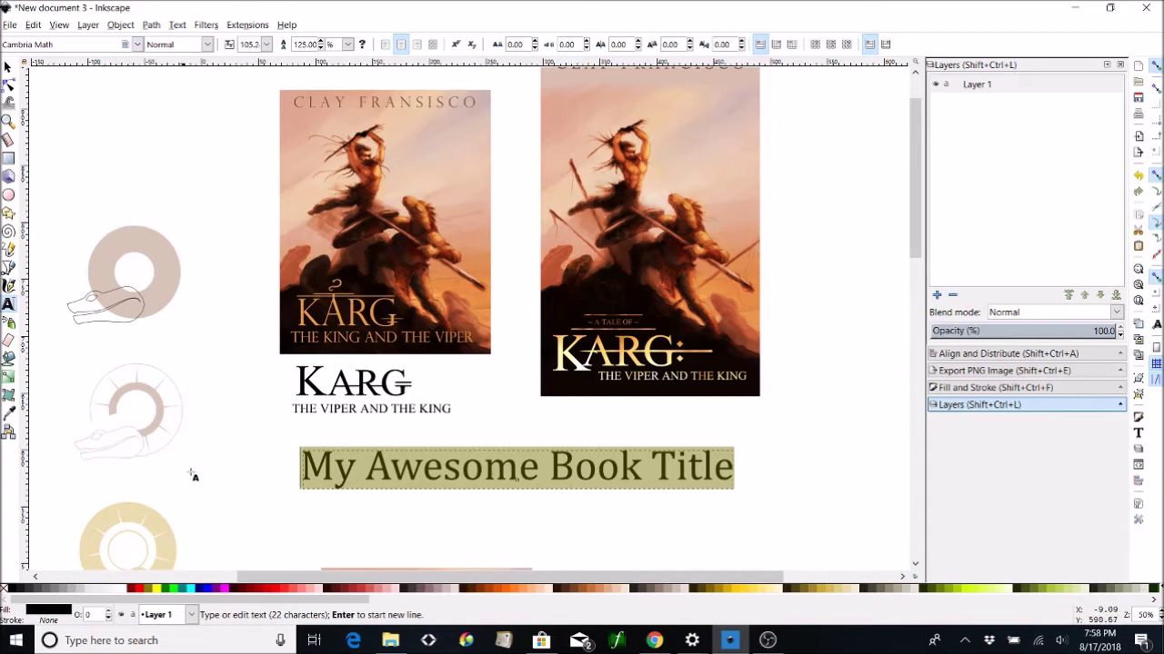
{"action": "left_click", "coordinate": [8, 65]}
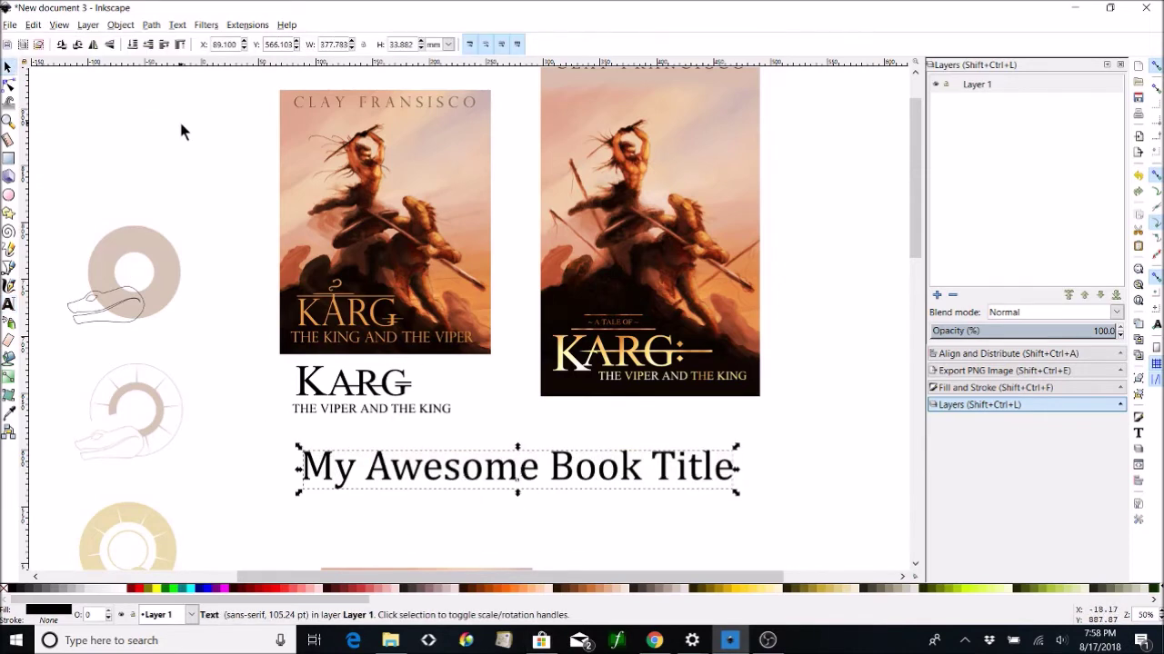
- Convert the "My Awesome Book Title" text to paths and ungroup it into separate letters, leaving nothing selected
{"action": "left_click", "coordinate": [150, 25]}
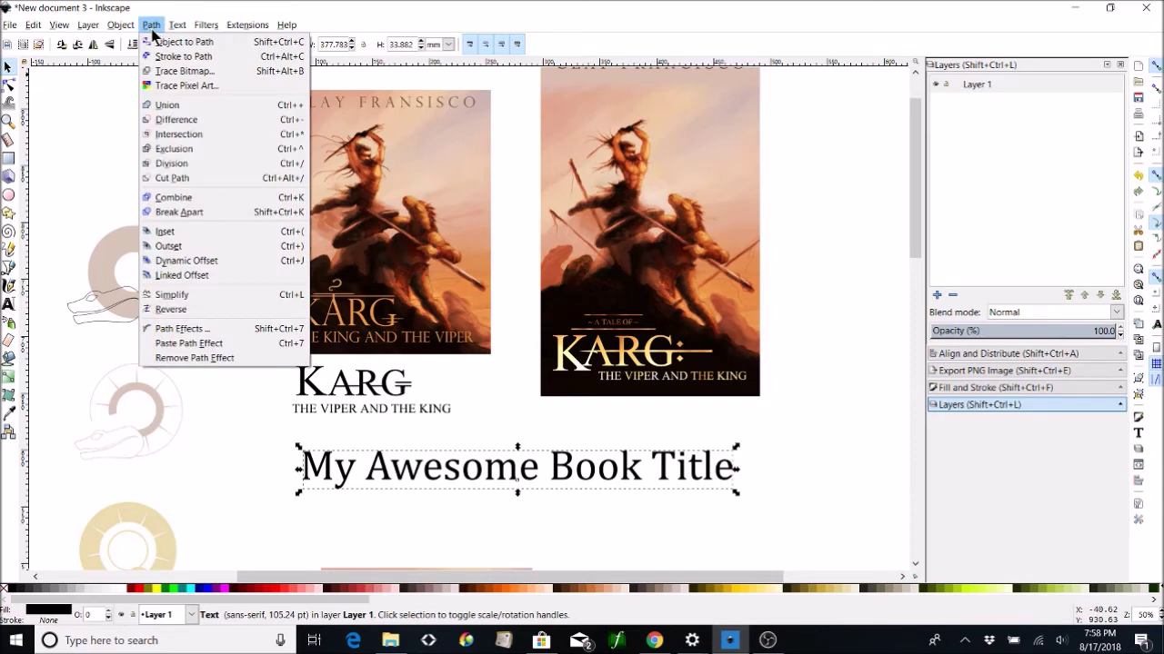
{"action": "mouse_move", "coordinate": [117, 25]}
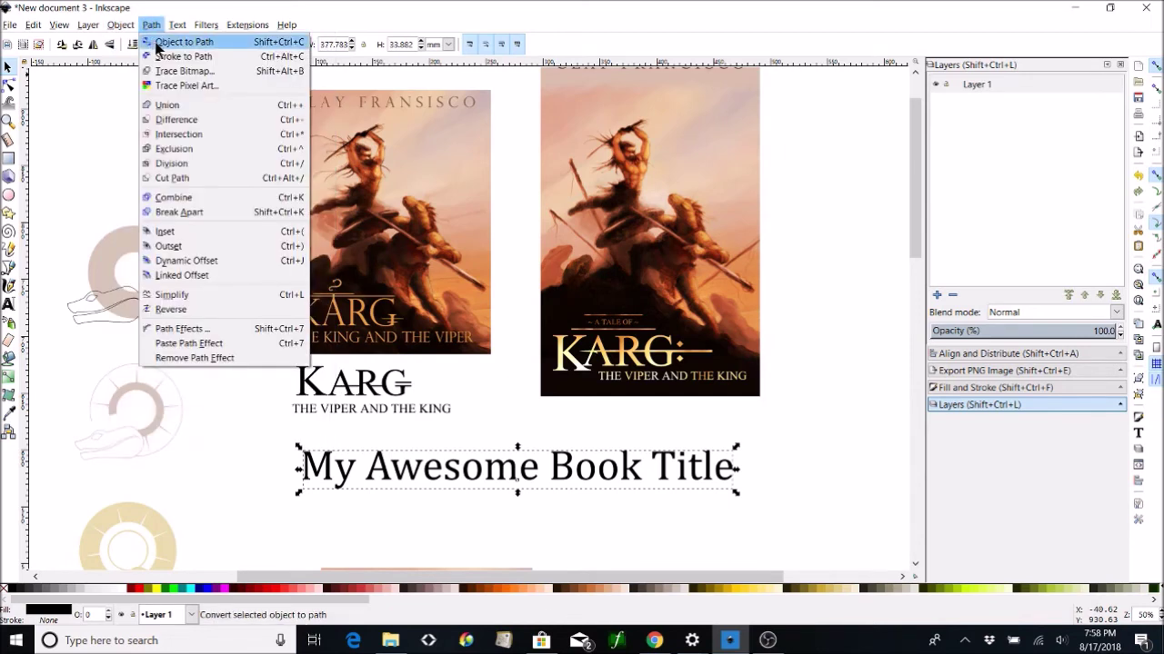
{"action": "left_click", "coordinate": [158, 43]}
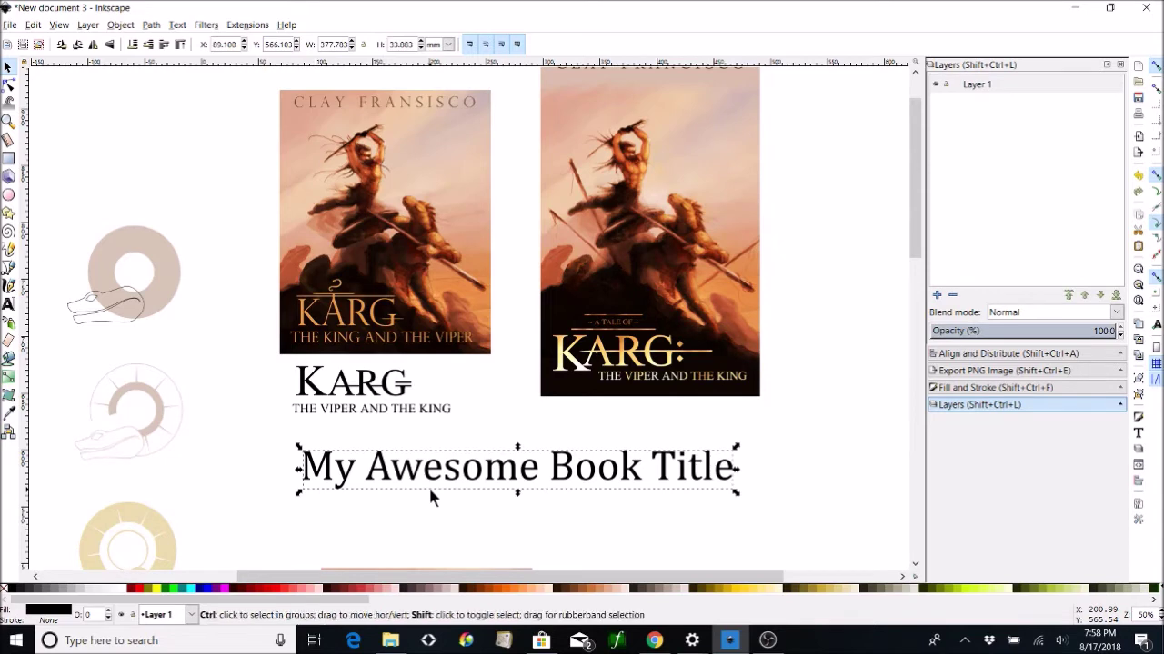
{"action": "key", "text": "ctrl+shift+g"}
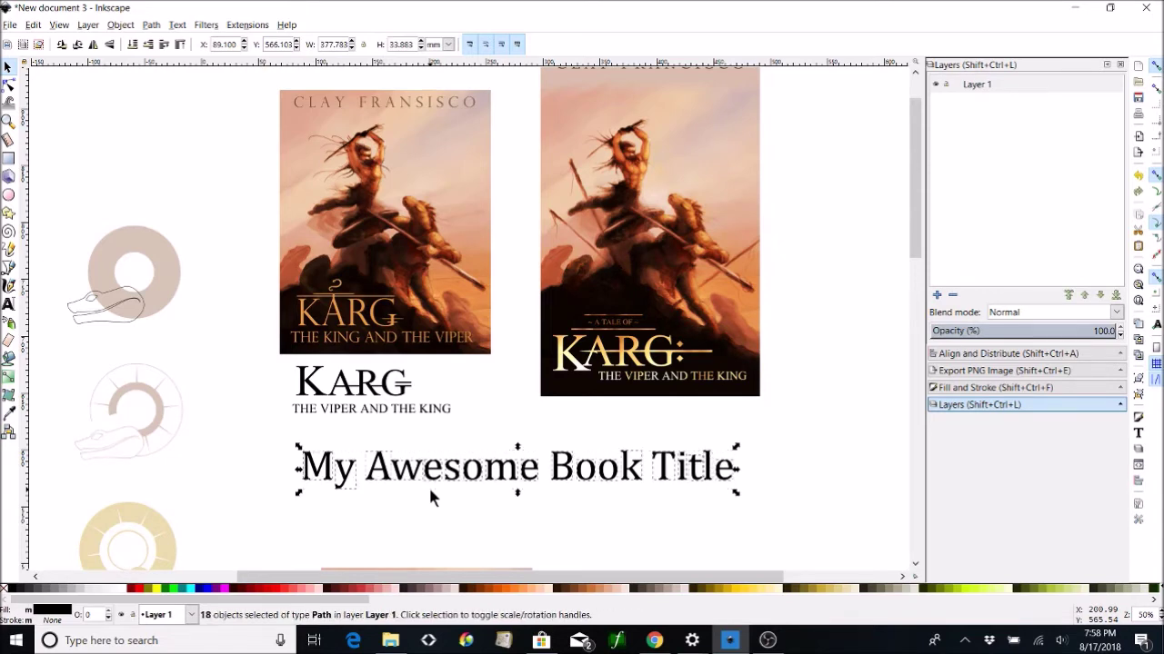
{"action": "left_click", "coordinate": [429, 485]}
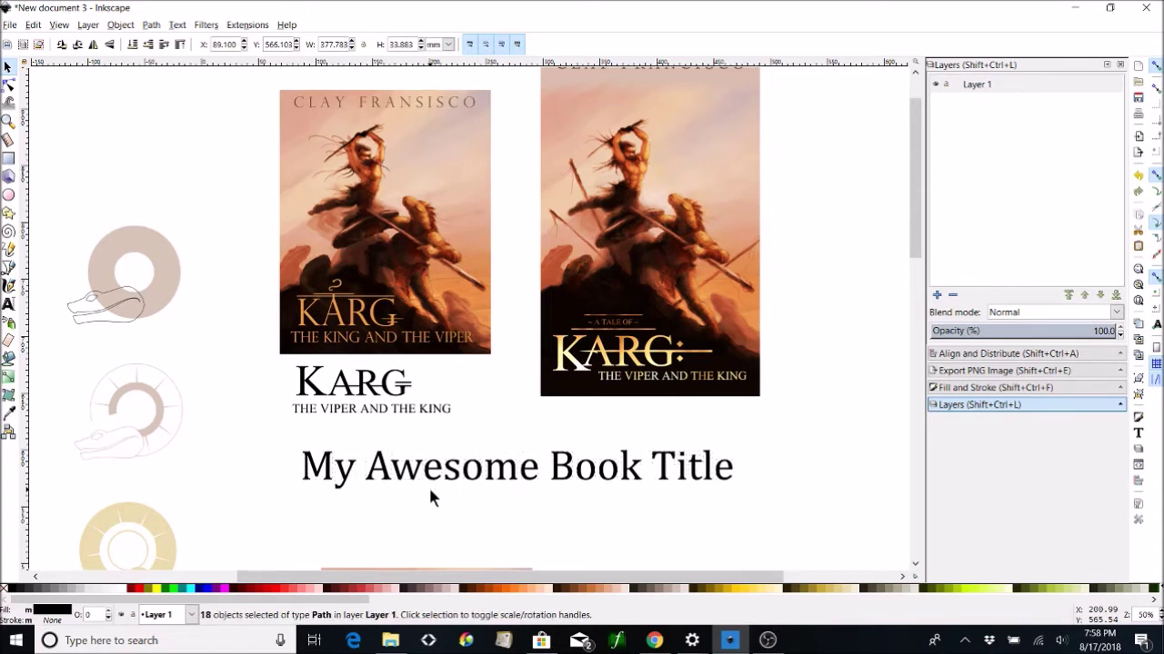
- Enlarge the A of "Awesome" to about 44 mm wide and 49 mm high and fit it between "My" and "wesome"
{"action": "left_click", "coordinate": [398, 471]}
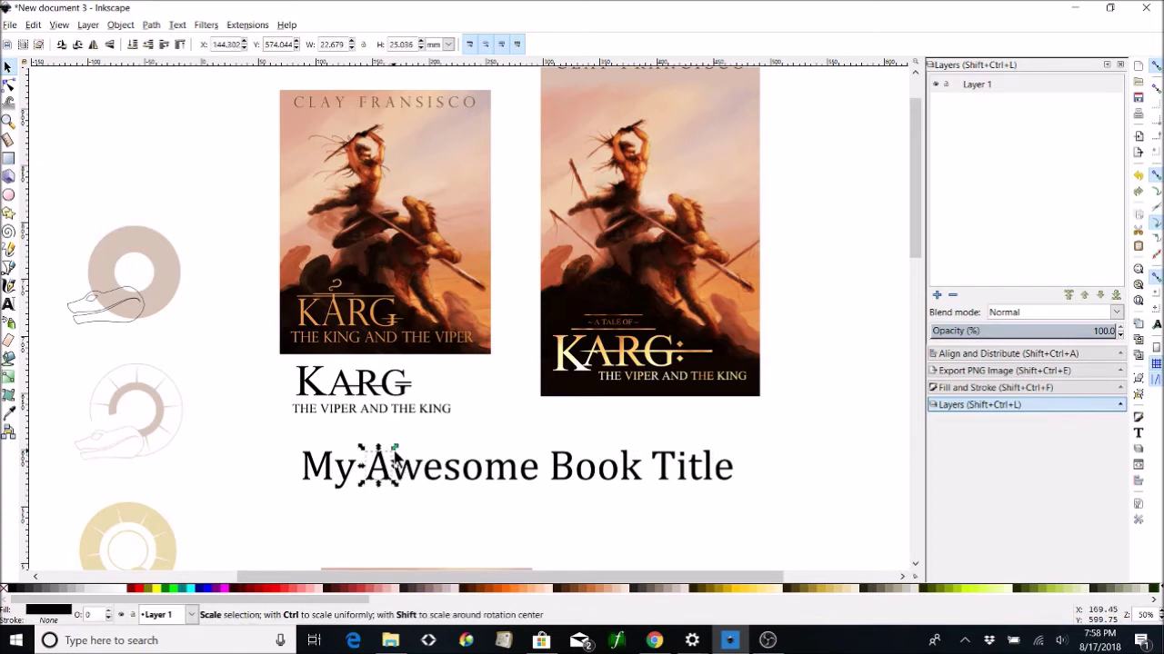
{"action": "left_click_drag", "start_coordinate": [398, 447], "coordinate": [421, 414]}
{"action": "left_click_drag", "start_coordinate": [400, 452], "coordinate": [379, 459]}
{"action": "left_click", "coordinate": [380, 459]}
{"action": "left_click", "coordinate": [502, 471]}
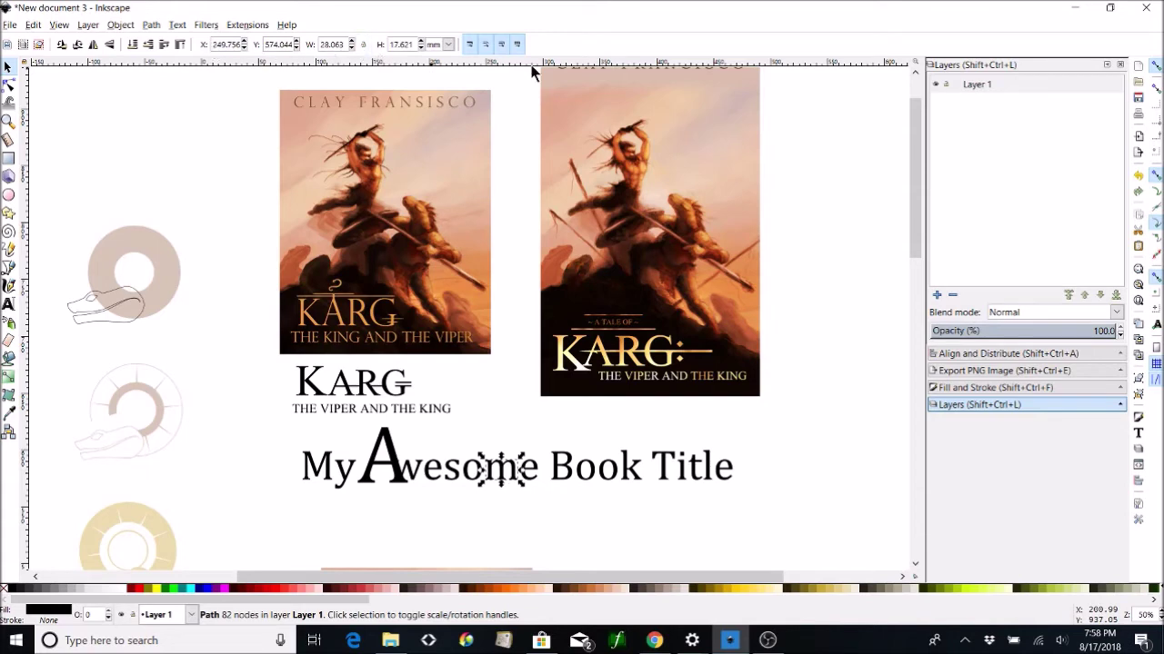
- Add the placeholder text "asldkfjhasldkjfh" beside the pale outlined snake emblem
{"action": "left_click", "coordinate": [9, 304]}
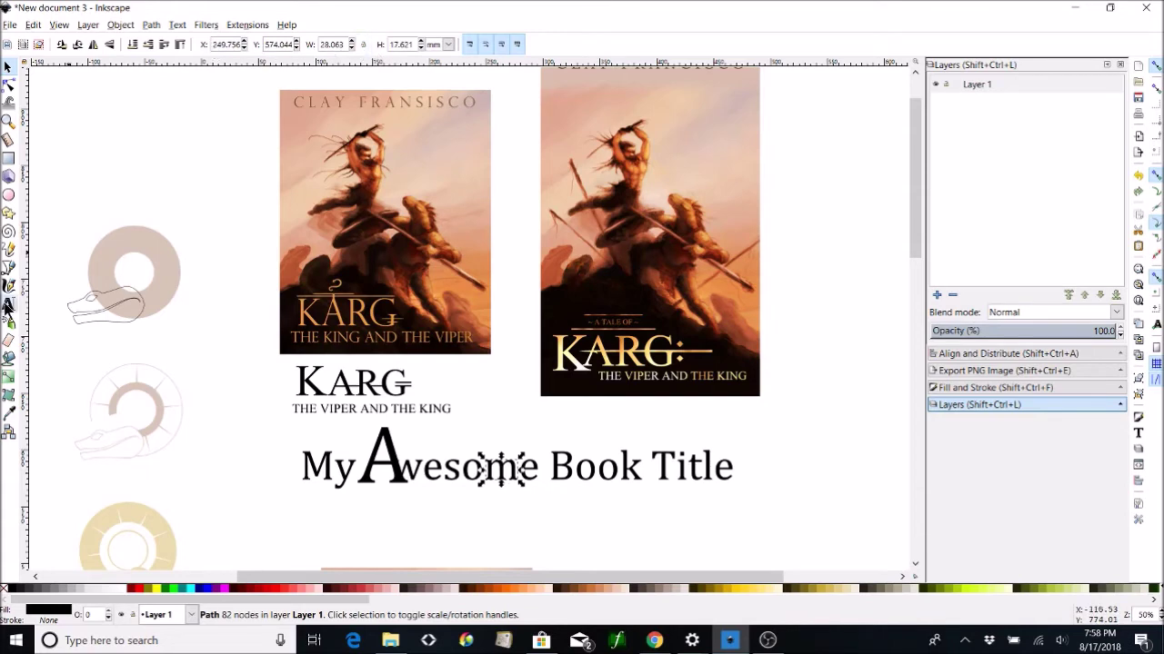
{"action": "left_click", "coordinate": [220, 418]}
{"action": "type", "text": "asldkfjhasldkjfh"}
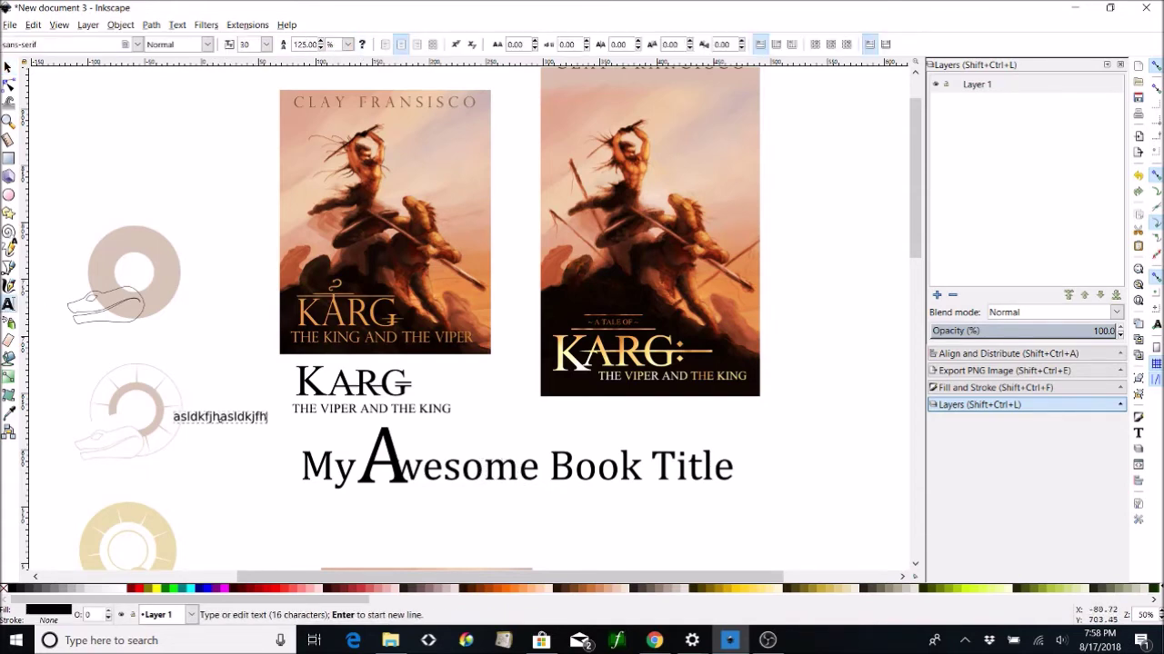
- Set the whole placeholder text's letter spacing to 12.29, horizontal kerning to -1.40 and vertical shift to 3.05, and rotate its characters
{"action": "key", "text": "shift+Left"}
{"action": "key", "text": "shift+Left"}
{"action": "key", "text": "shift+Left"}
{"action": "key", "text": "shift+Left"}
{"action": "key", "text": "shift+Left"}
{"action": "key", "text": "shift+Left"}
{"action": "key", "text": "shift+Left"}
{"action": "key", "text": "shift+Left"}
{"action": "key", "text": "shift+Left"}
{"action": "key", "text": "shift+Left"}
{"action": "key", "text": "shift+Left"}
{"action": "key", "text": "shift+Left"}
{"action": "key", "text": "shift+Left"}
{"action": "key", "text": "shift+Left"}
{"action": "key", "text": "shift+Left"}
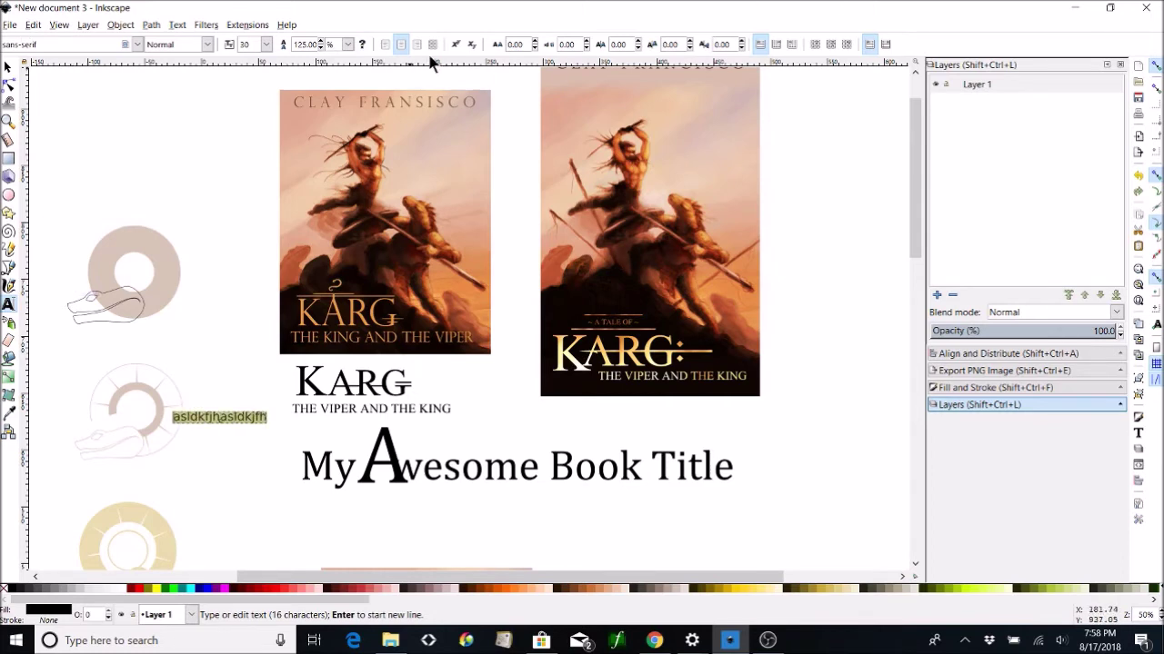
{"action": "key", "text": "alt+period"}
{"action": "key", "text": "alt+period"}
{"action": "key", "text": "alt+period"}
{"action": "key", "text": "alt+period"}
{"action": "key", "text": "alt+period"}
{"action": "key", "text": "alt+period"}
{"action": "key", "text": "alt+period"}
{"action": "key", "text": "alt+period"}
{"action": "key", "text": "alt+period"}
{"action": "key", "text": "alt+period"}
{"action": "key", "text": "alt+period"}
{"action": "key", "text": "alt+period"}
{"action": "key", "text": "alt+period"}
{"action": "key", "text": "alt+period"}
{"action": "key", "text": "alt+period"}
{"action": "key", "text": "alt+period"}
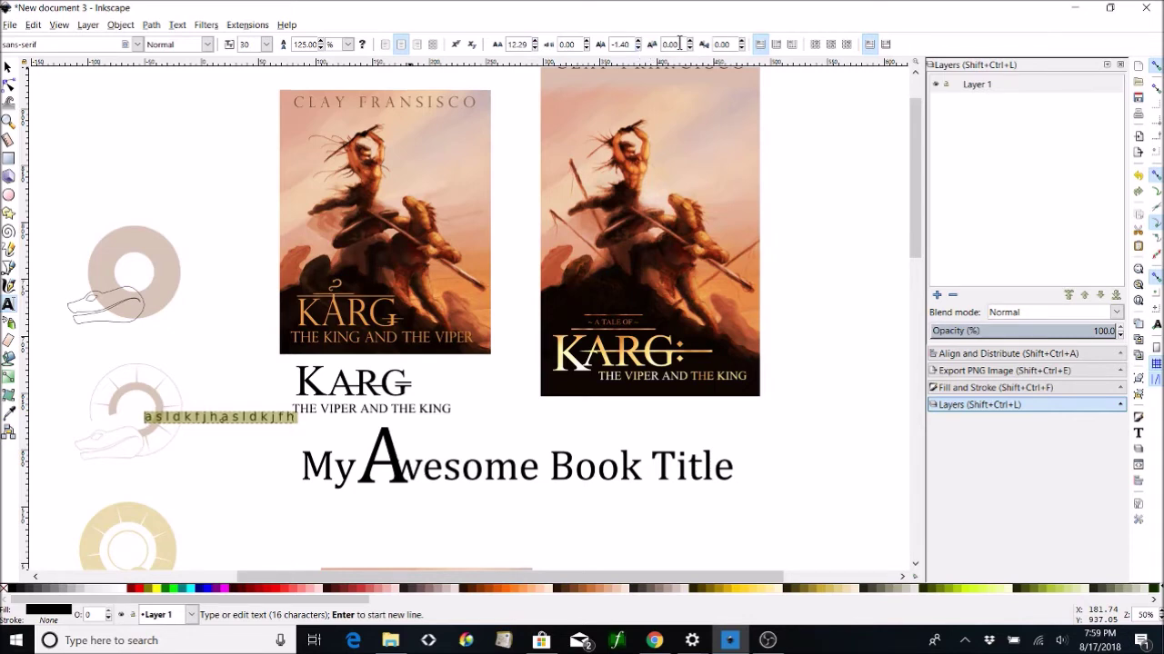
{"action": "scroll", "coordinate": [690, 45], "scroll_direction": "up", "scroll_amount": 5}
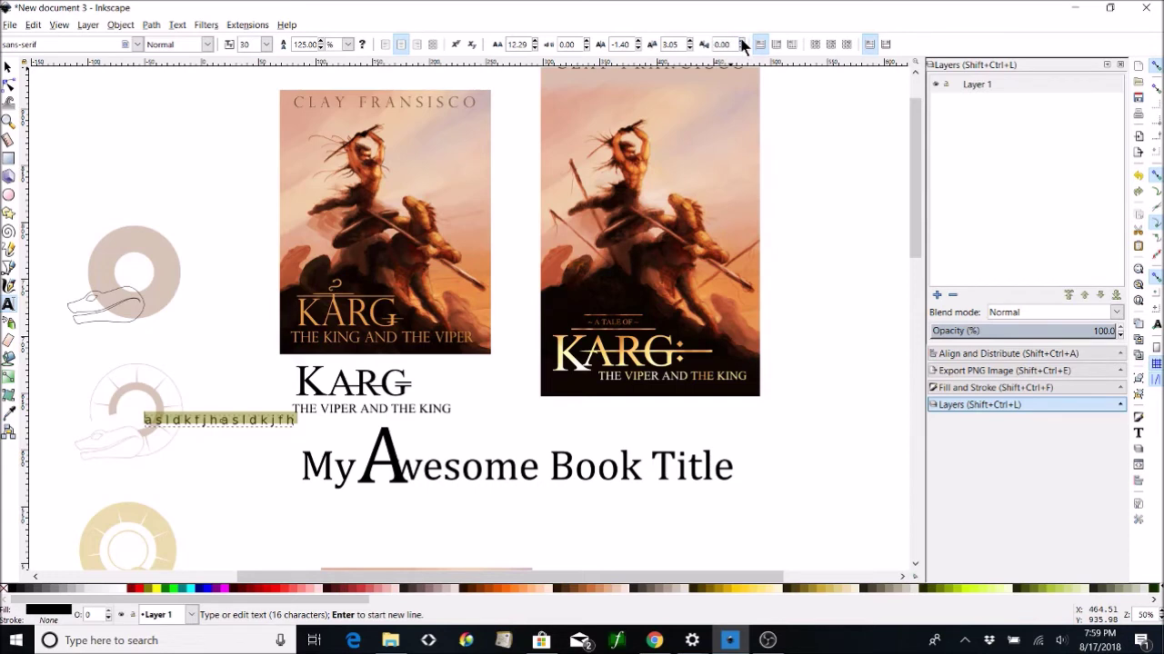
{"action": "scroll", "coordinate": [742, 45], "scroll_direction": "up", "scroll_amount": 10}
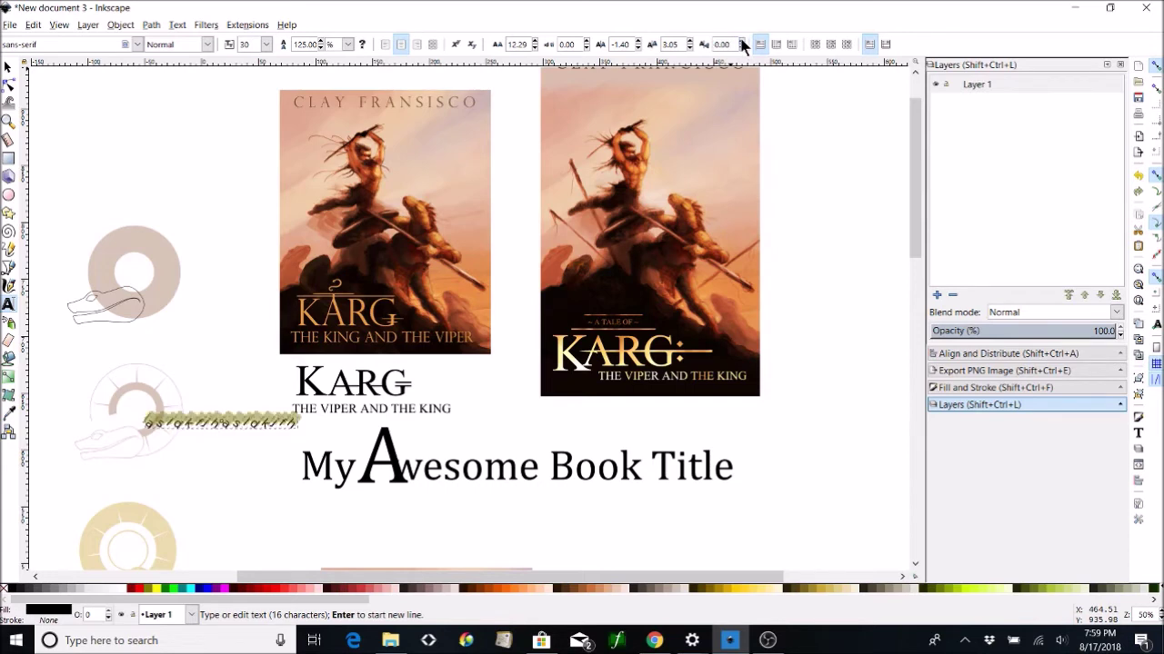
- Move the placeholder text to the empty area above the uppermost snake ring emblem and deselect it
{"action": "left_click", "coordinate": [8, 67]}
{"action": "left_click_drag", "start_coordinate": [197, 430], "coordinate": [159, 189]}
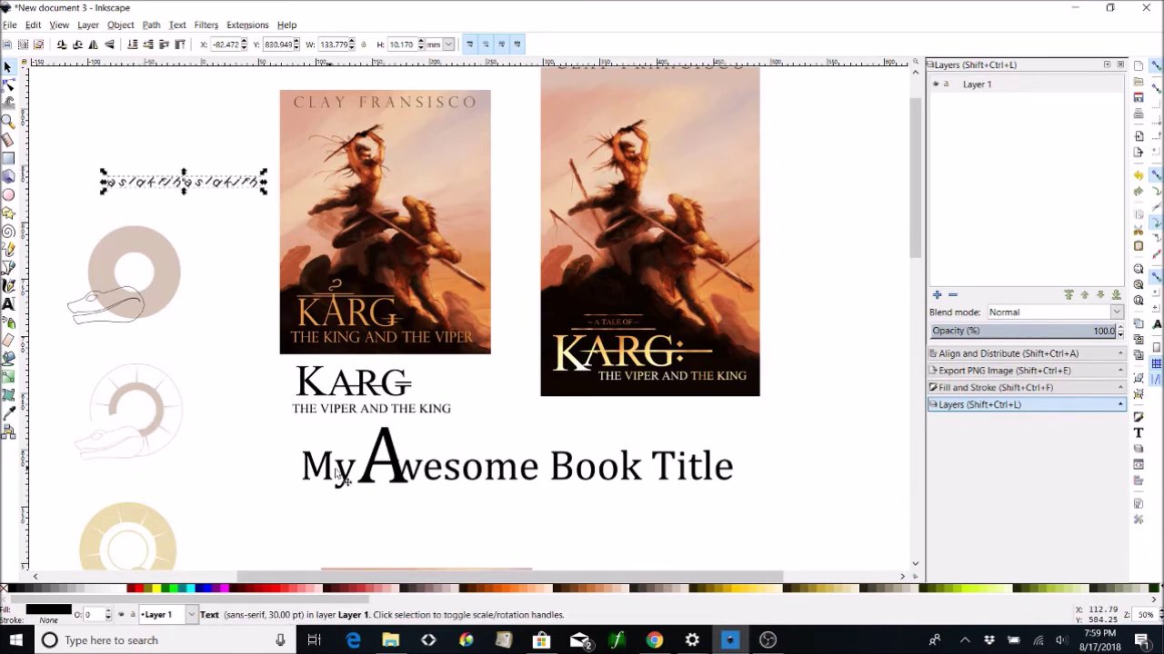
{"action": "left_click", "coordinate": [378, 476]}
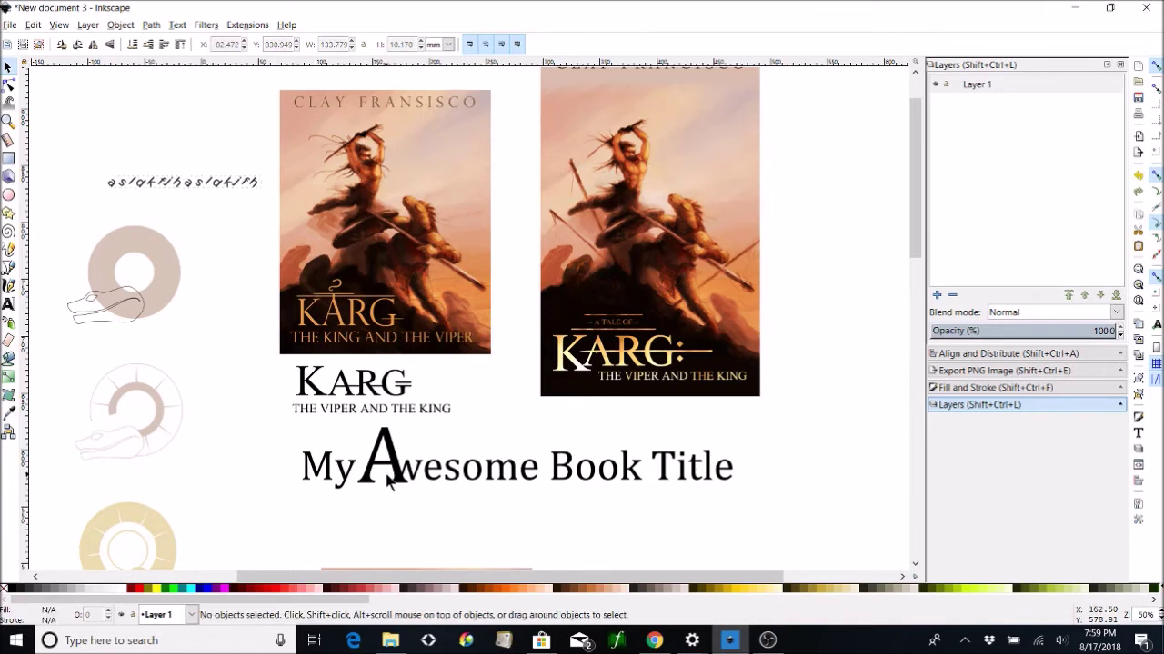
- Convert the placeholder text to paths and ungroup it into individual letters, leaving nothing selected
{"action": "left_click", "coordinate": [220, 184]}
{"action": "left_click", "coordinate": [152, 25]}
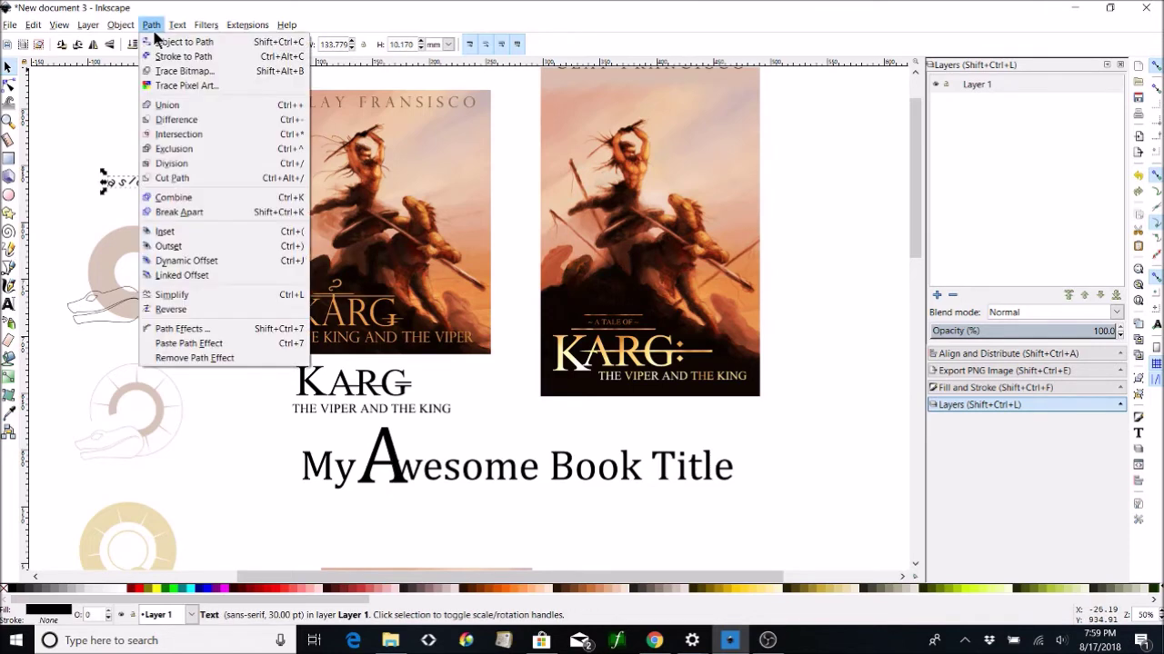
{"action": "left_click", "coordinate": [160, 42]}
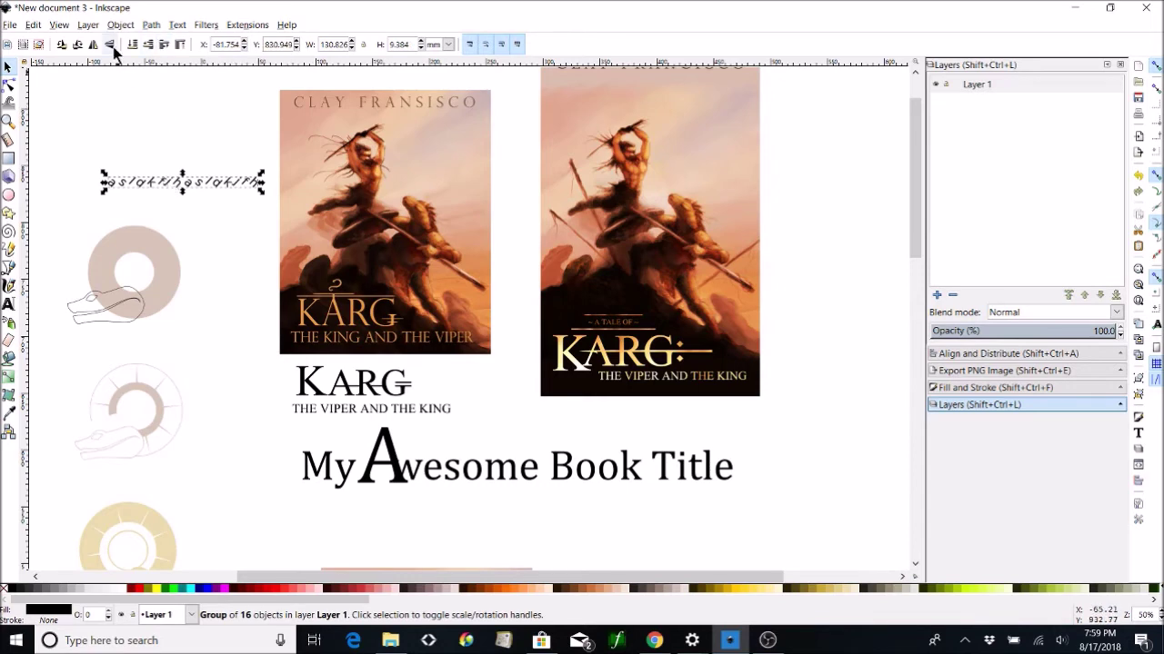
{"action": "left_click", "coordinate": [94, 27]}
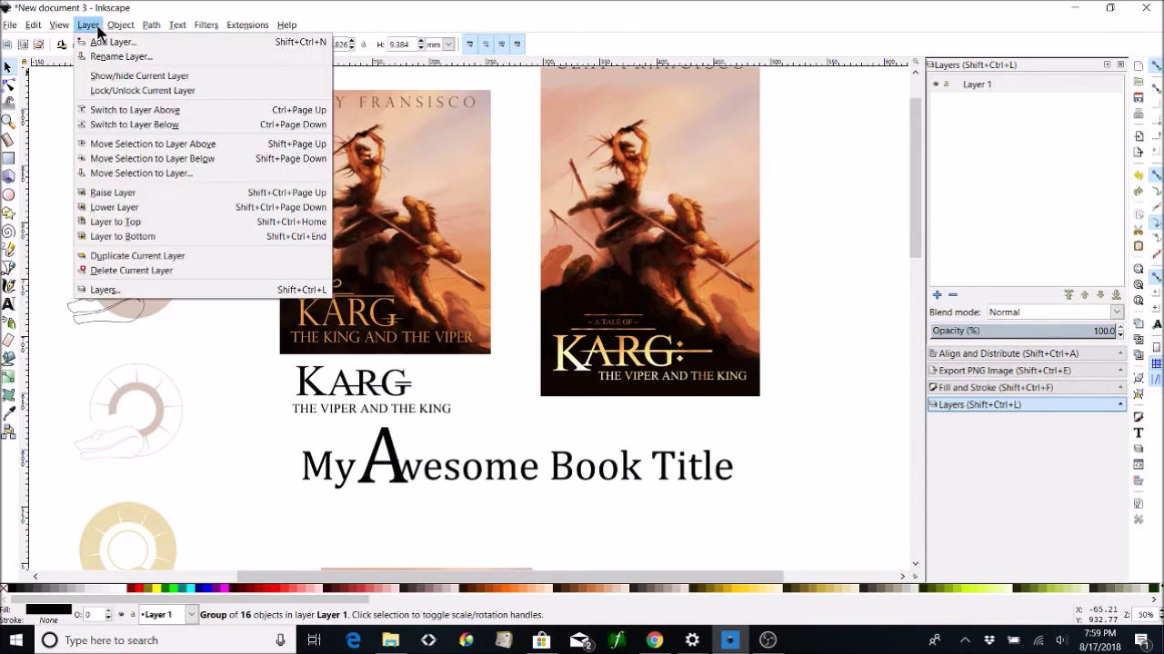
{"action": "mouse_move", "coordinate": [110, 32]}
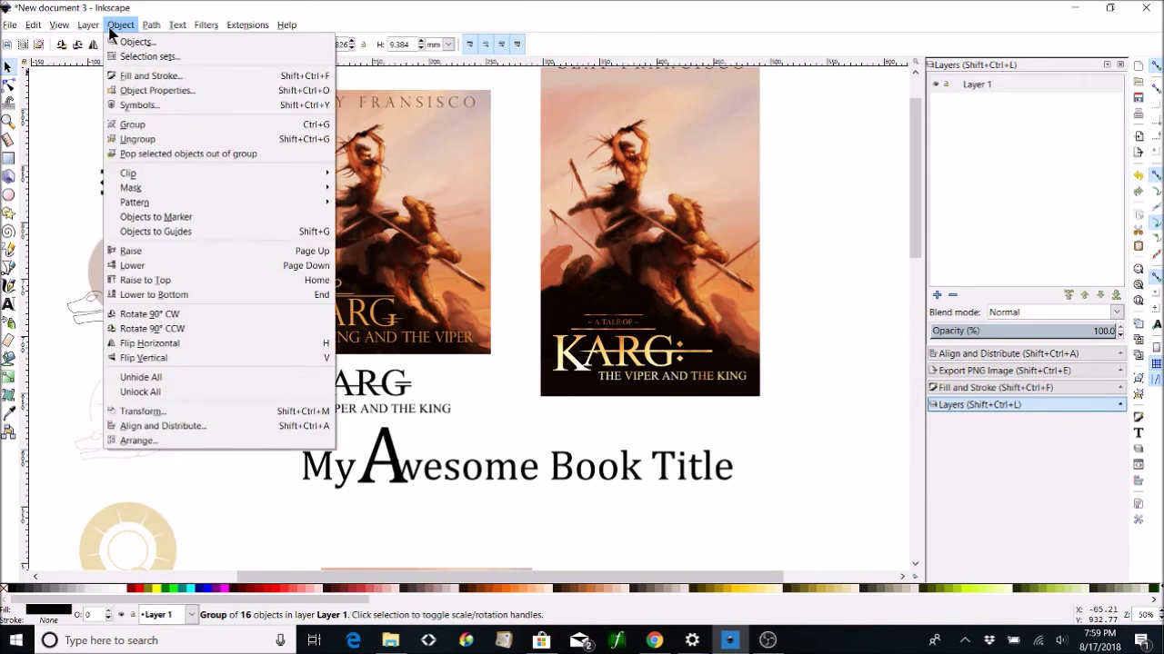
{"action": "left_click", "coordinate": [144, 141]}
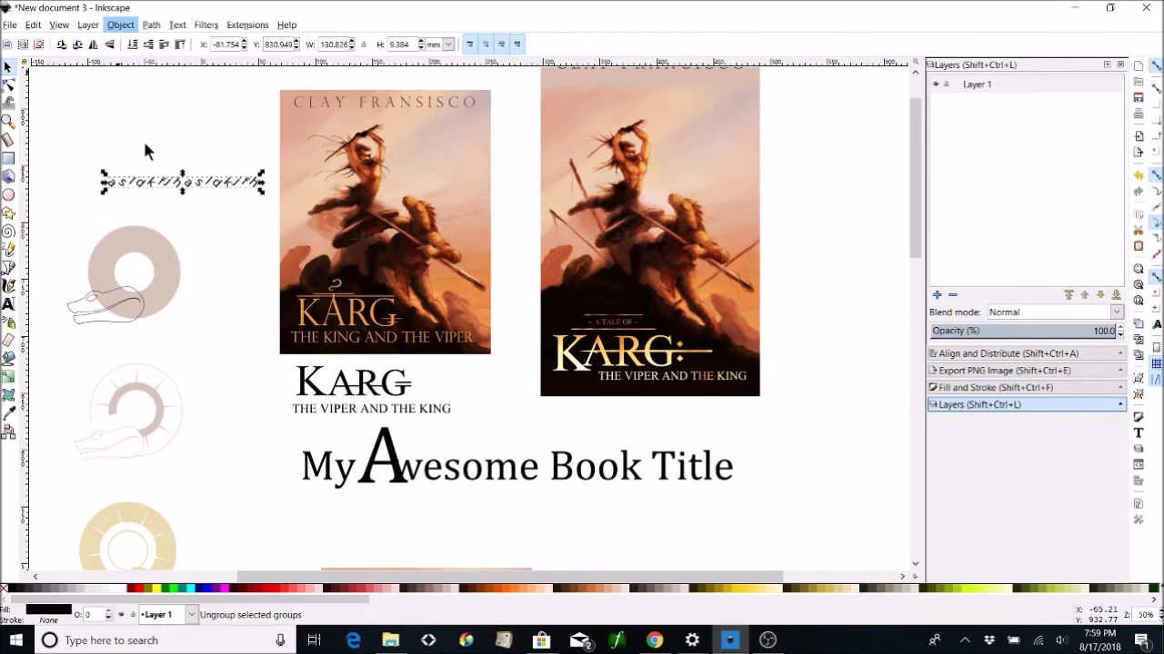
{"action": "left_click", "coordinate": [146, 155]}
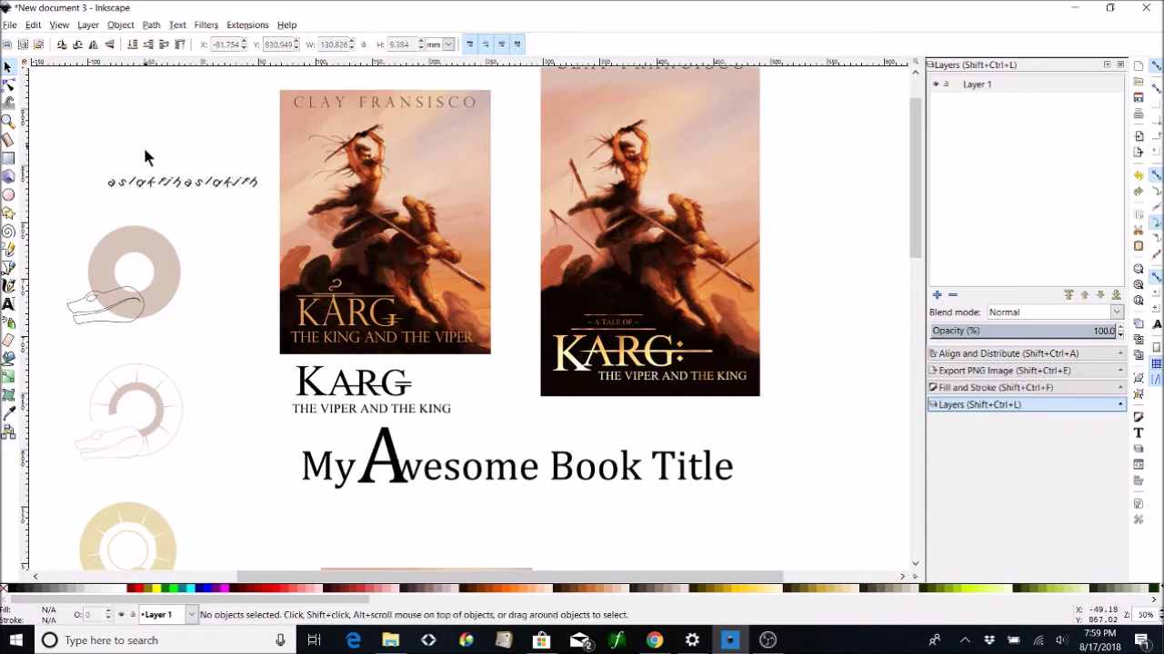
- Pull the s and k out of the placeholder letter row and move the large A below the book title, leaving nothing selected
{"action": "left_click_drag", "start_coordinate": [128, 182], "coordinate": [137, 224]}
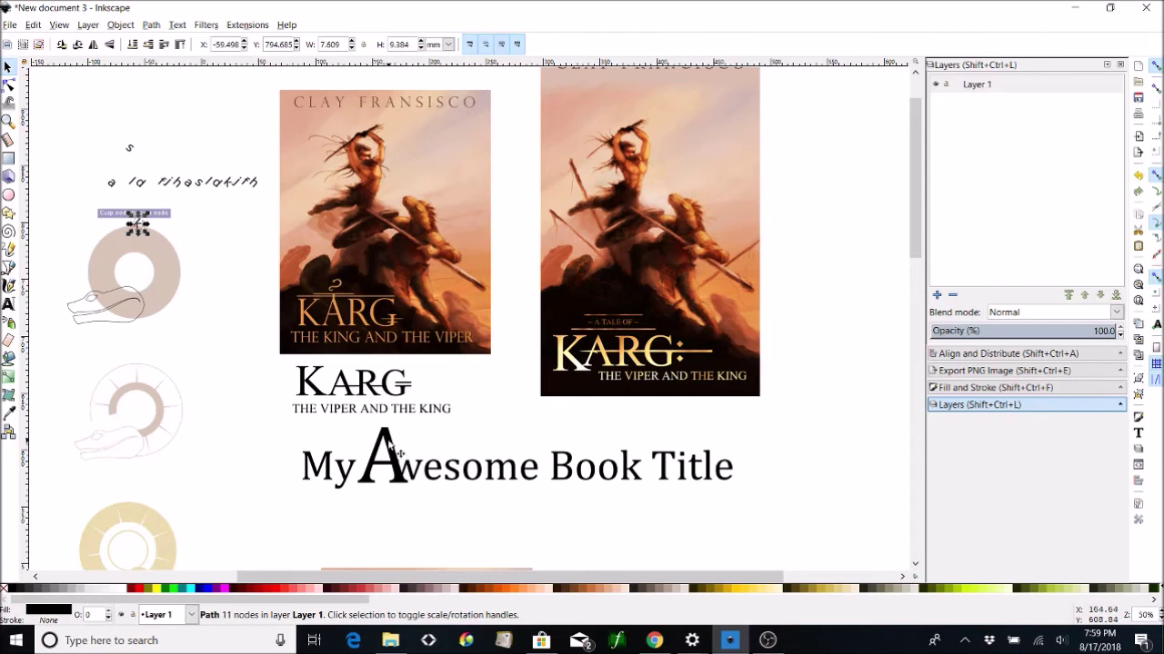
{"action": "left_click", "coordinate": [393, 445]}
{"action": "left_click_drag", "start_coordinate": [393, 446], "coordinate": [388, 520]}
{"action": "left_click", "coordinate": [388, 520]}
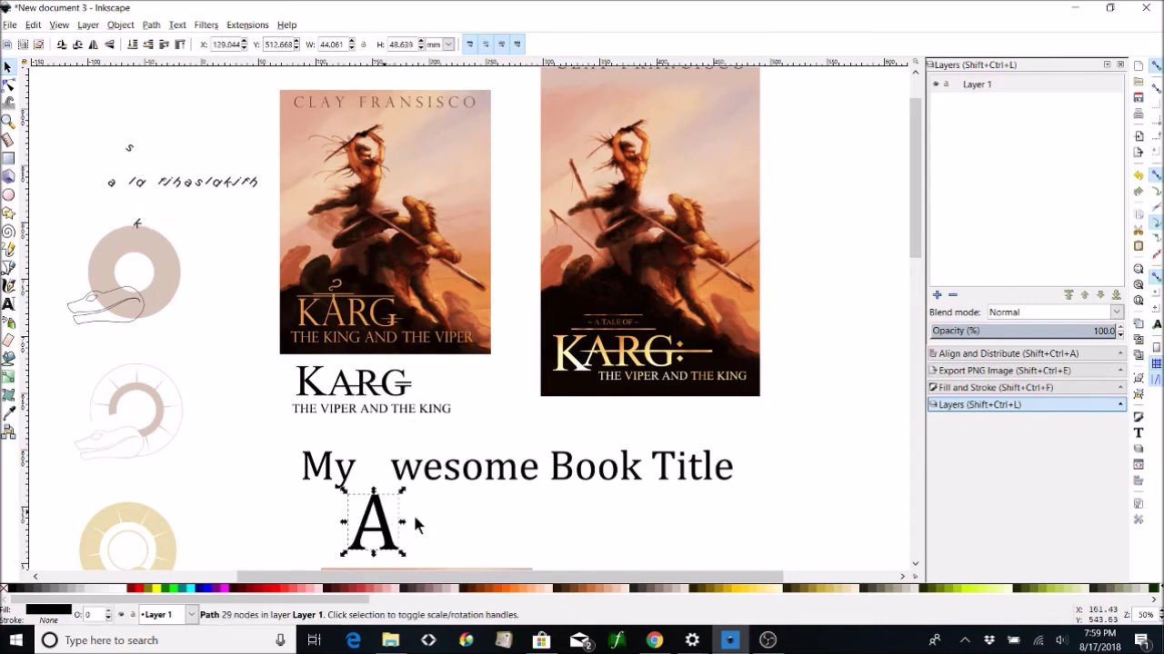
{"action": "left_click", "coordinate": [520, 521]}
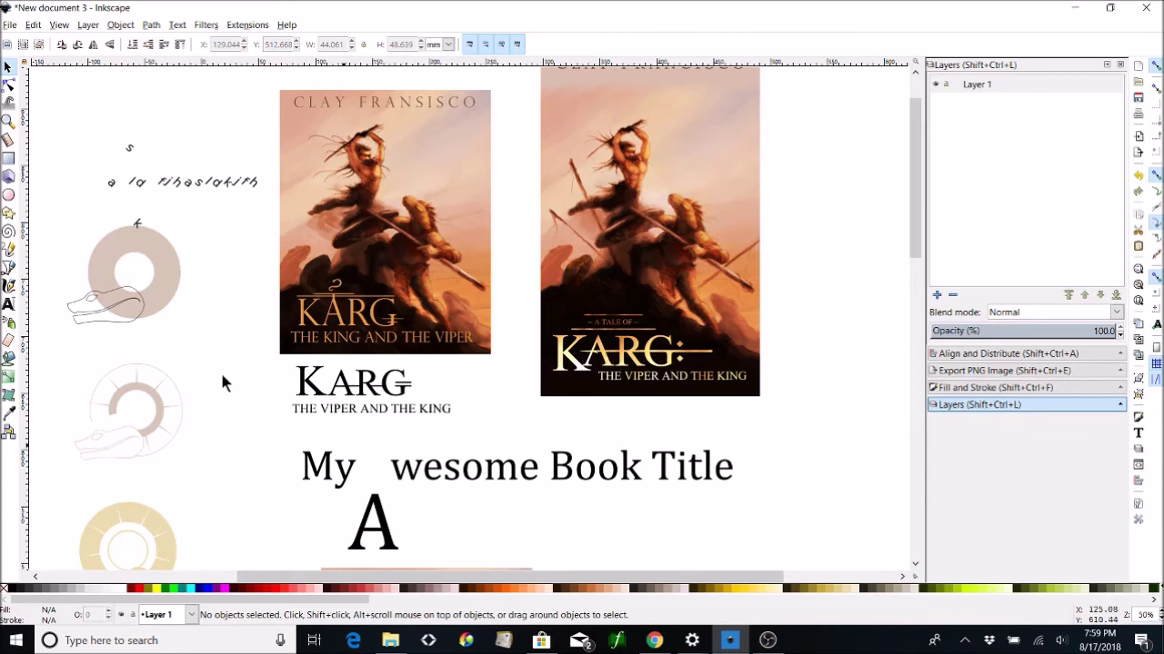
- Draw a three-cornered polygon about 78 mm wide and 68 mm high in the empty space beside the word My
{"action": "left_click", "coordinate": [8, 215]}
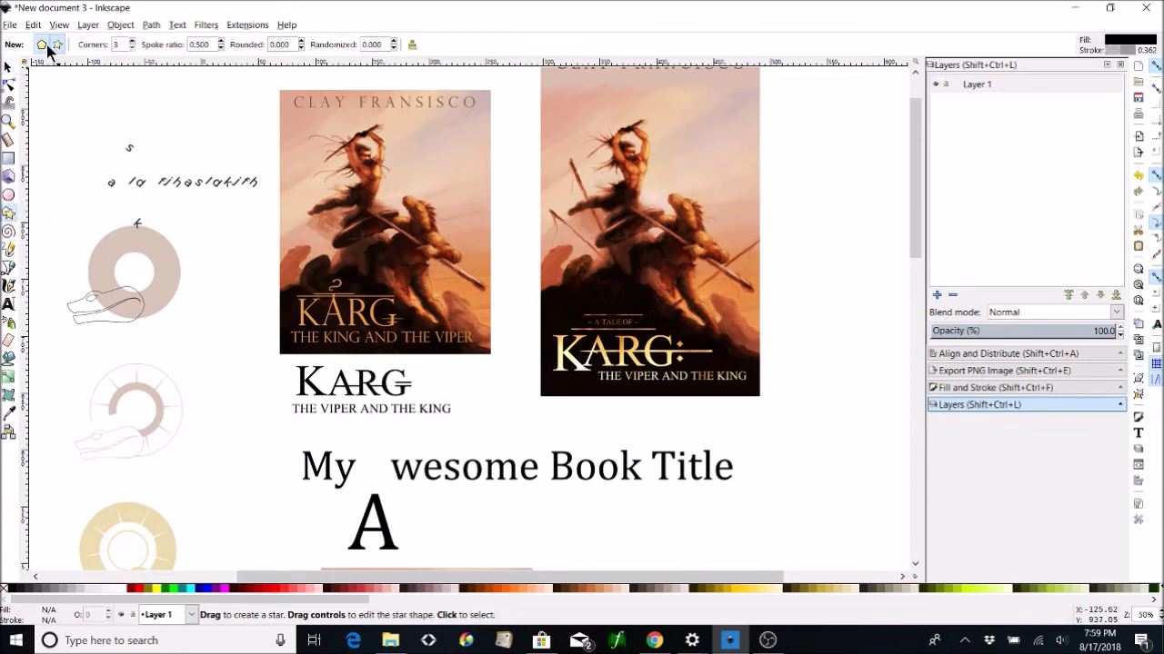
{"action": "left_click", "coordinate": [42, 44]}
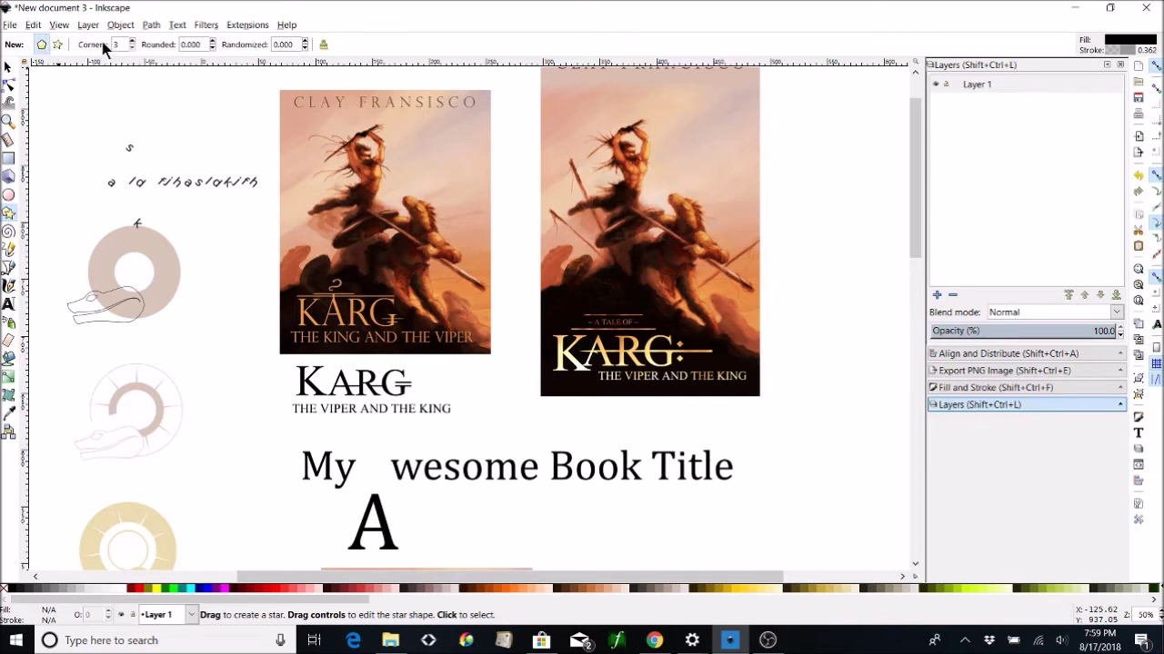
{"action": "type", "text": "3"}
{"action": "left_click_drag", "start_coordinate": [237, 471], "coordinate": [285, 498]}
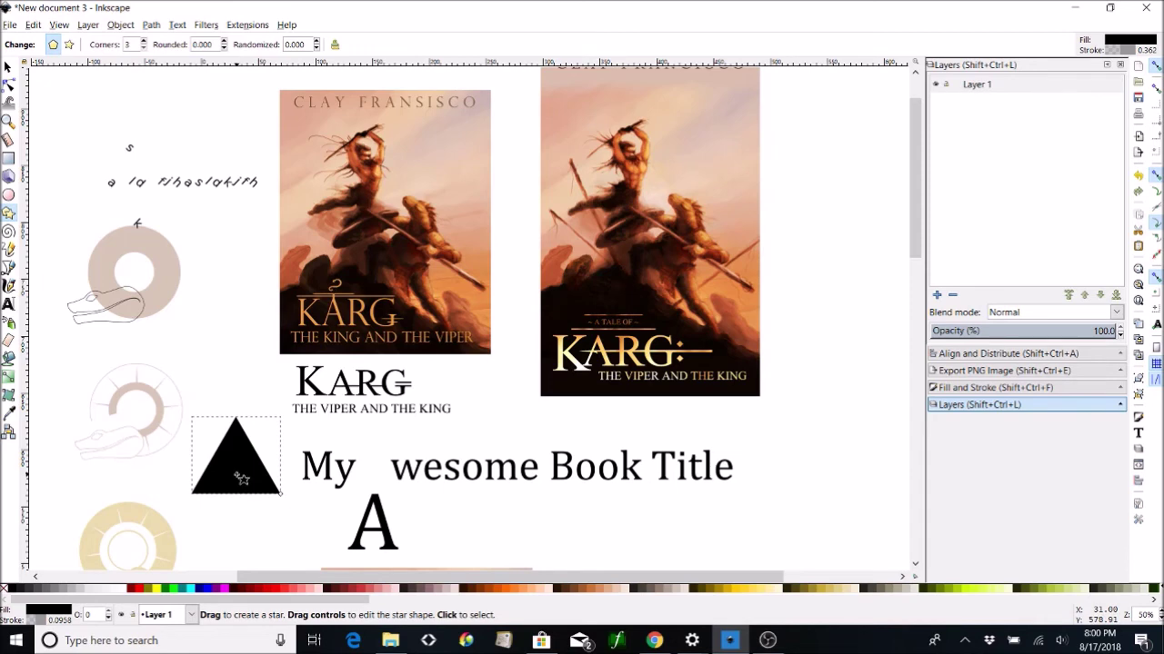
- Move the black triangle over the large A and fill it with light grey
{"action": "left_click", "coordinate": [8, 68]}
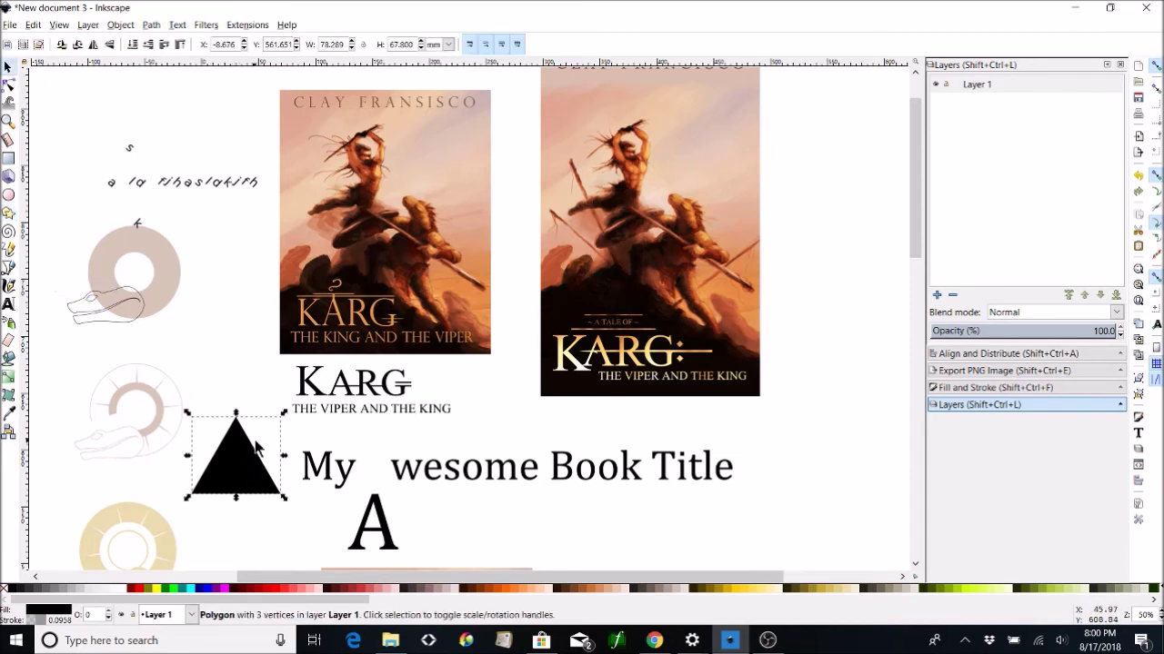
{"action": "left_click_drag", "start_coordinate": [254, 464], "coordinate": [396, 510]}
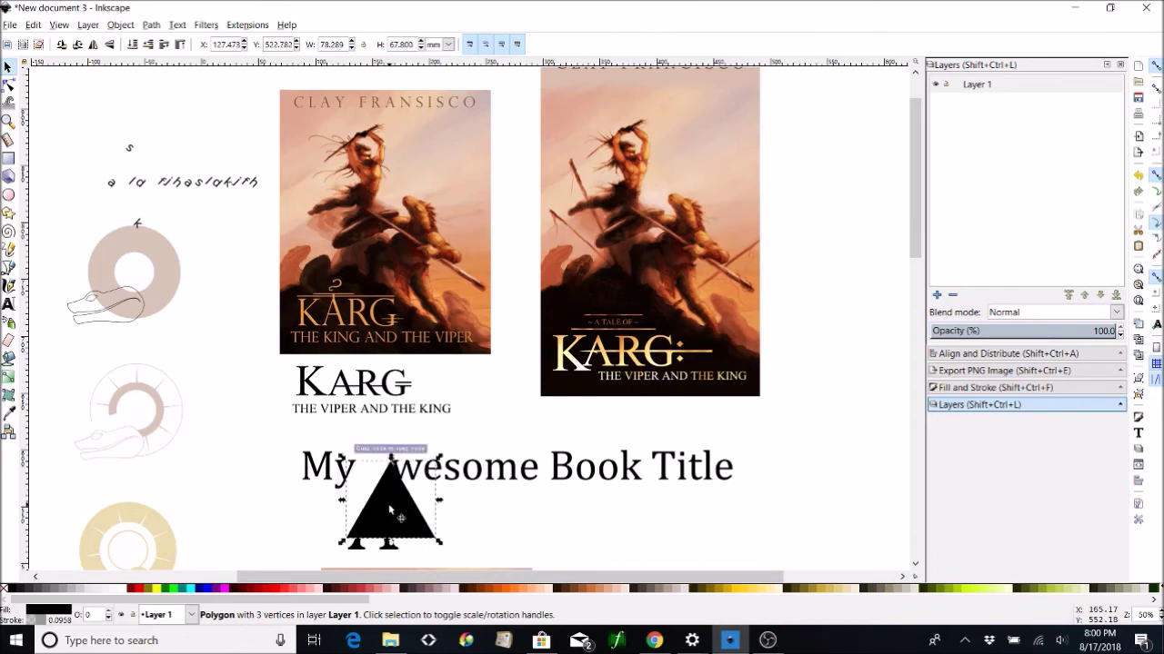
{"action": "left_click", "coordinate": [92, 587]}
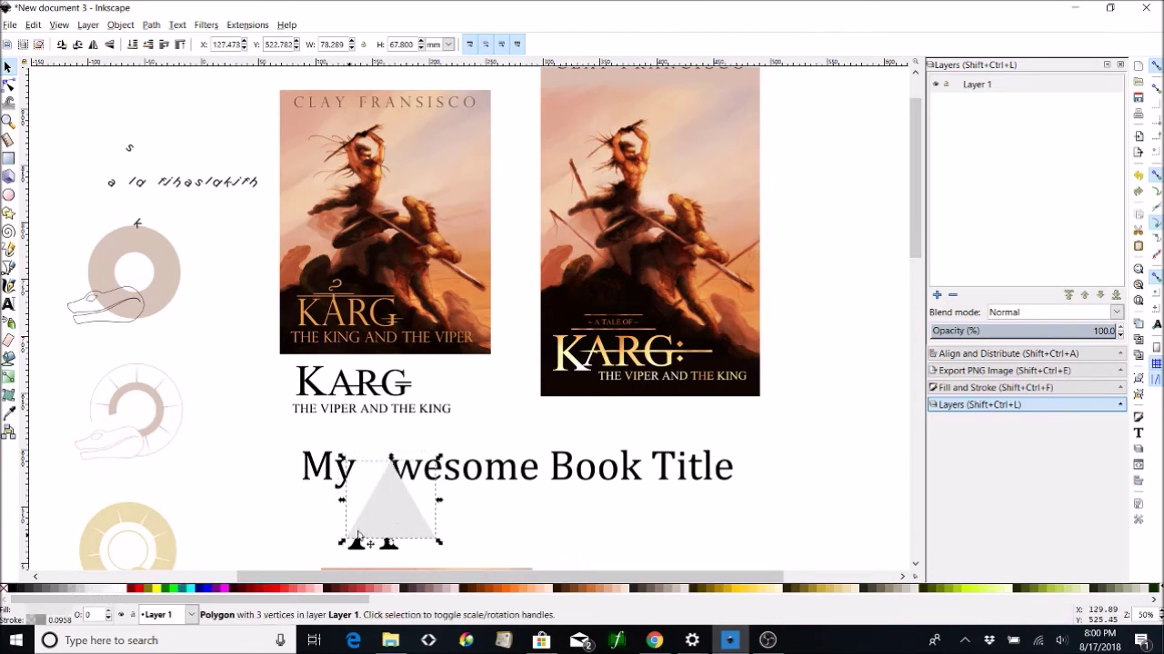
- Shrink the grey triangle to about 22 by 26 mm and place it over the lower part of the A
{"action": "left_click_drag", "start_coordinate": [439, 506], "coordinate": [393, 502]}
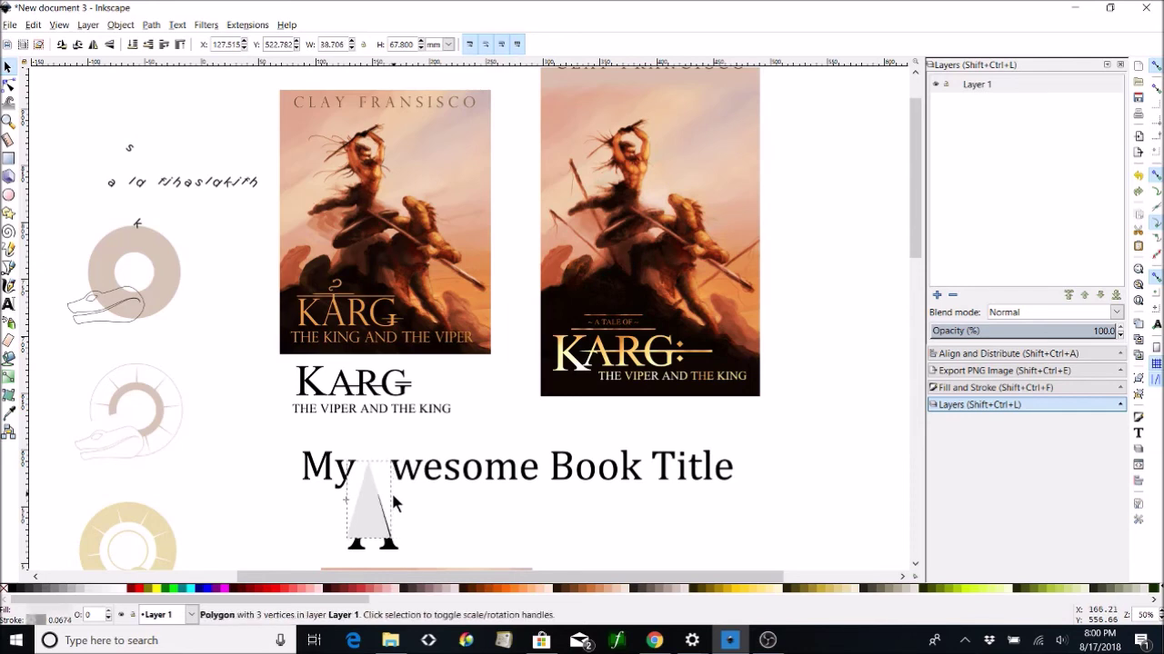
{"action": "left_click_drag", "start_coordinate": [342, 458], "coordinate": [361, 505]}
{"action": "left_click_drag", "start_coordinate": [391, 545], "coordinate": [379, 545]}
{"action": "left_click_drag", "start_coordinate": [382, 545], "coordinate": [372, 536]}
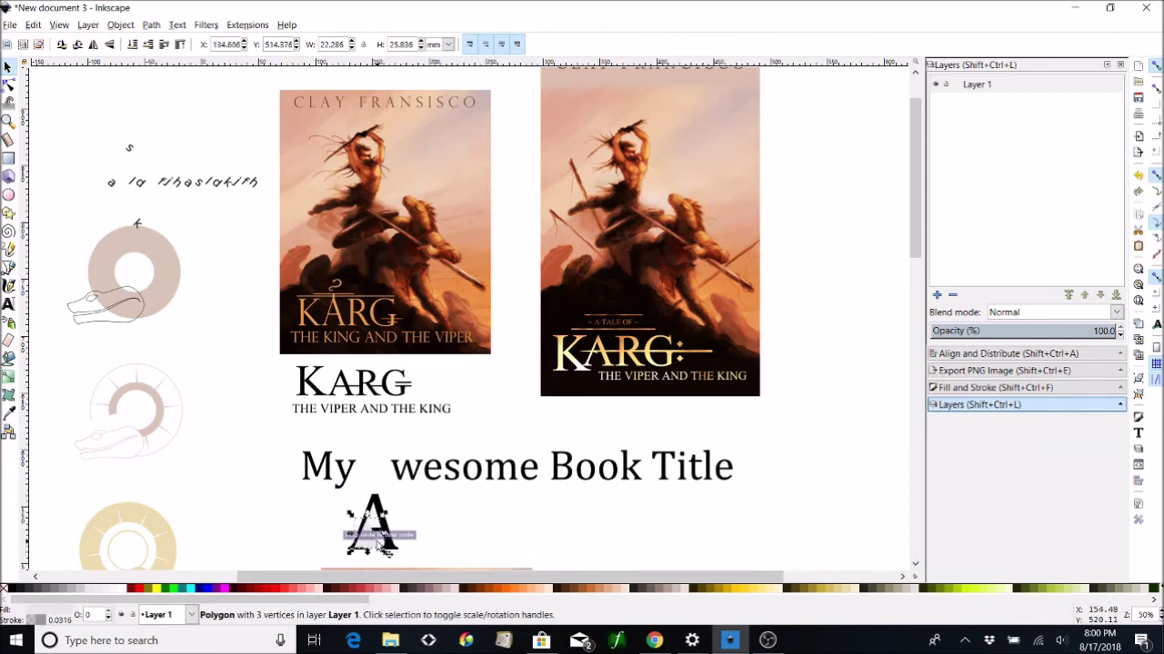
- Narrow the triangle to about 18 mm and move it up inside the A so it covers most of the crossbar
{"action": "key", "text": "plus"}
{"action": "key", "text": "plus"}
{"action": "key", "text": "plus"}
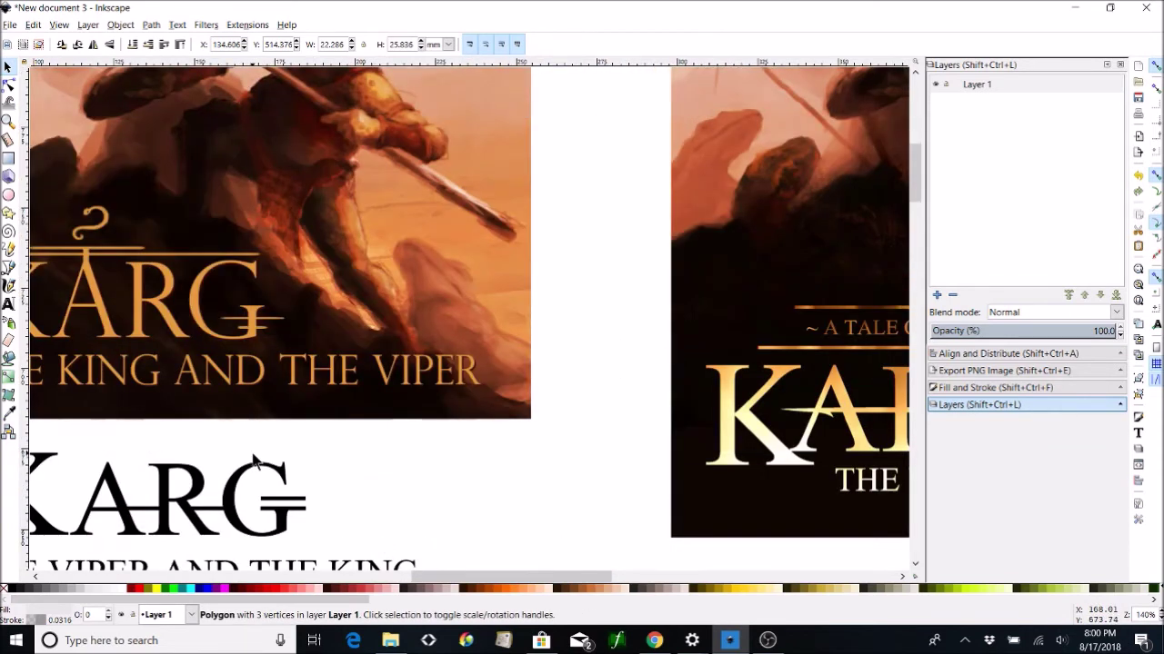
{"action": "scroll", "coordinate": [252, 462], "scroll_direction": "down", "scroll_amount": 10}
{"action": "scroll", "coordinate": [252, 462], "scroll_direction": "up", "scroll_amount": 10}
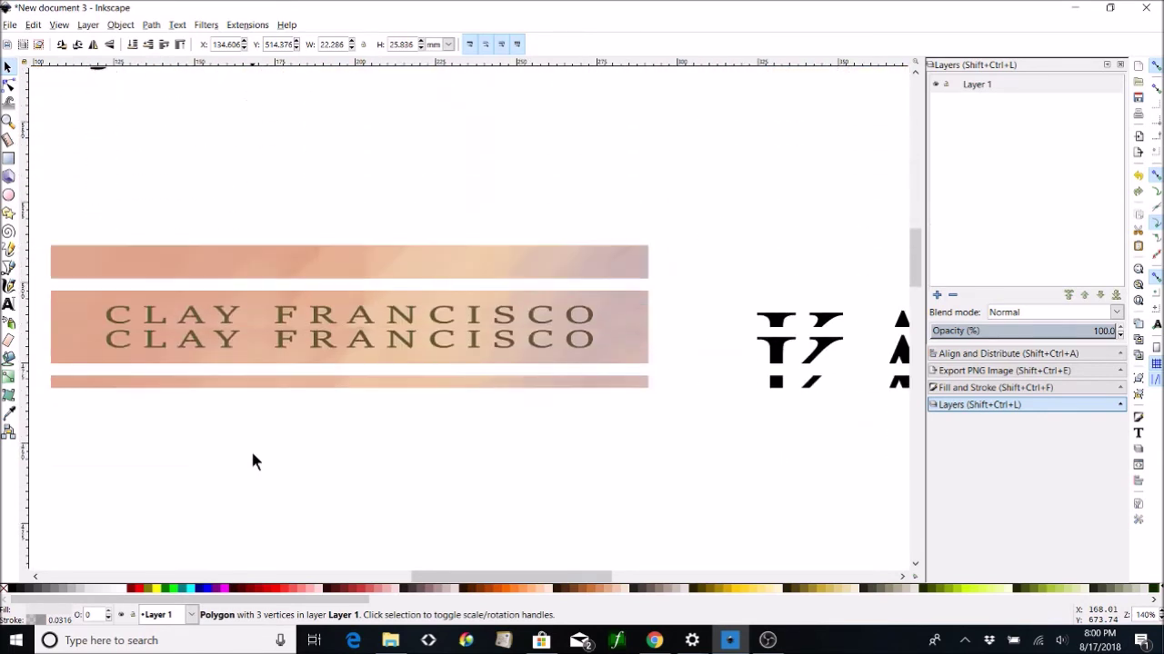
{"action": "scroll", "coordinate": [251, 452], "scroll_direction": "up", "scroll_amount": 2}
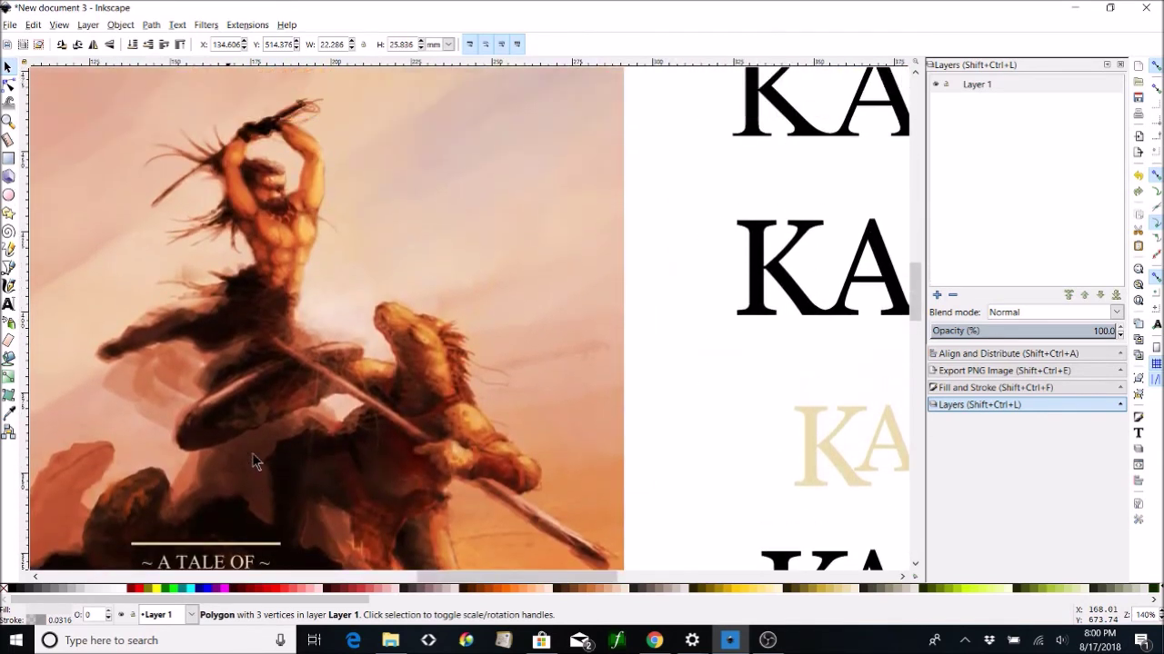
{"action": "key", "text": "minus"}
{"action": "key", "text": "minus"}
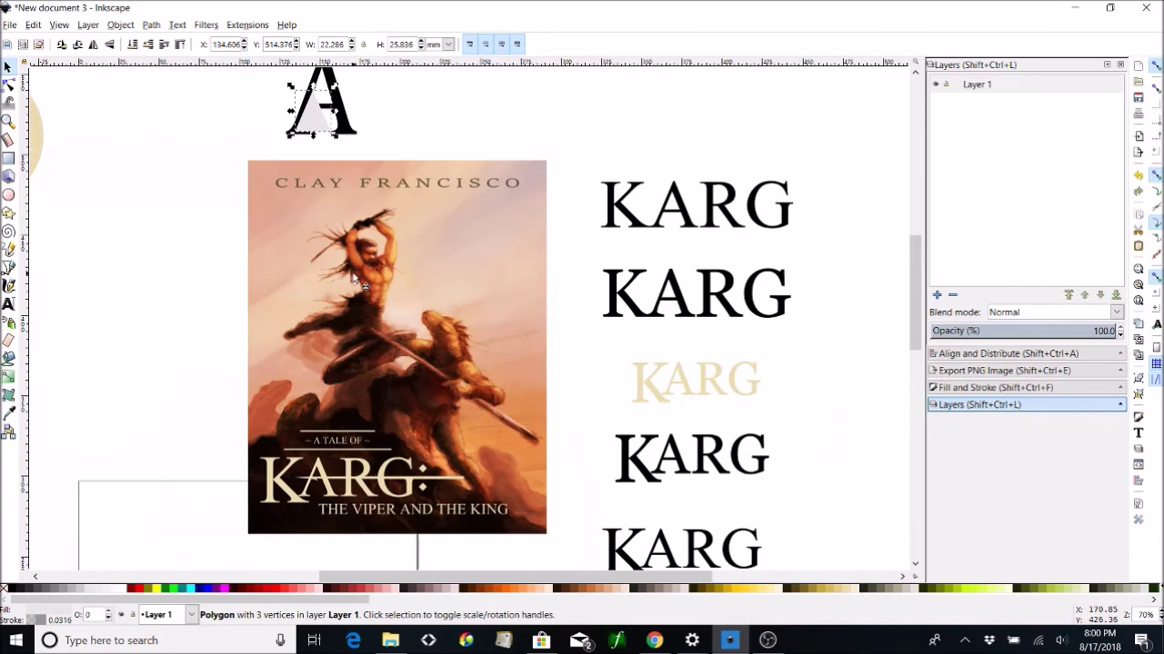
{"action": "scroll", "coordinate": [353, 272], "scroll_direction": "up", "scroll_amount": 4}
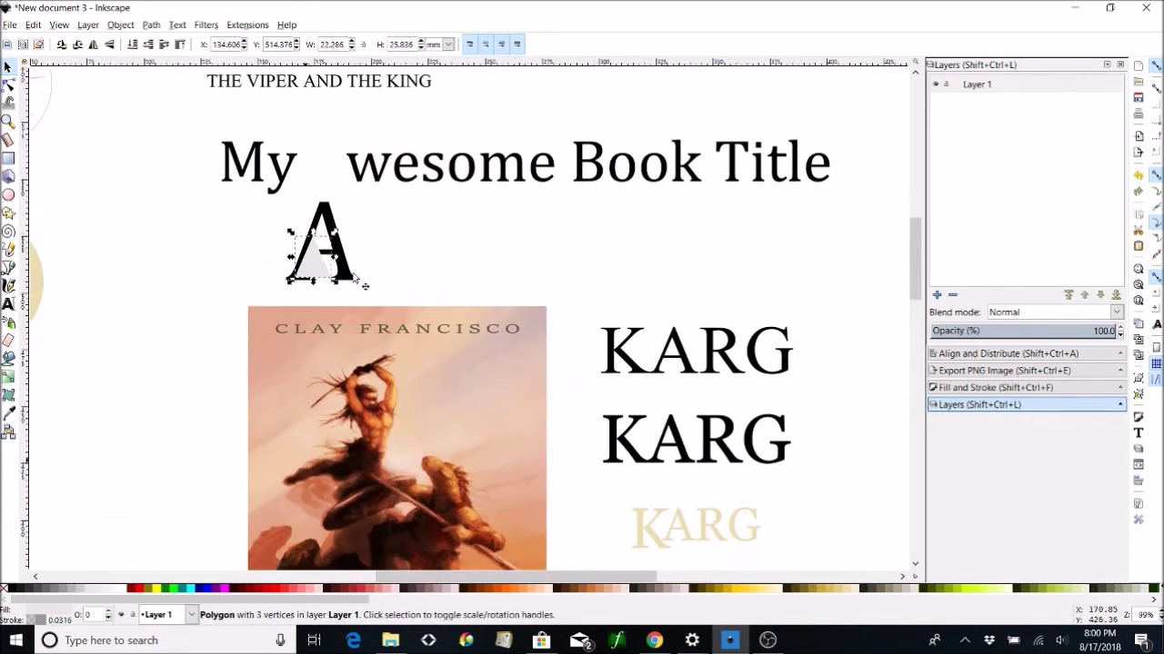
{"action": "key", "text": "plus"}
{"action": "key", "text": "plus"}
{"action": "left_click_drag", "start_coordinate": [281, 181], "coordinate": [379, 272]}
{"action": "scroll", "coordinate": [369, 182], "scroll_direction": "up", "scroll_amount": 2}
{"action": "scroll", "coordinate": [369, 182], "scroll_direction": "left", "scroll_amount": 3}
{"action": "scroll", "coordinate": [367, 175], "scroll_direction": "up", "scroll_amount": 3}
{"action": "scroll", "coordinate": [367, 174], "scroll_direction": "left", "scroll_amount": 3}
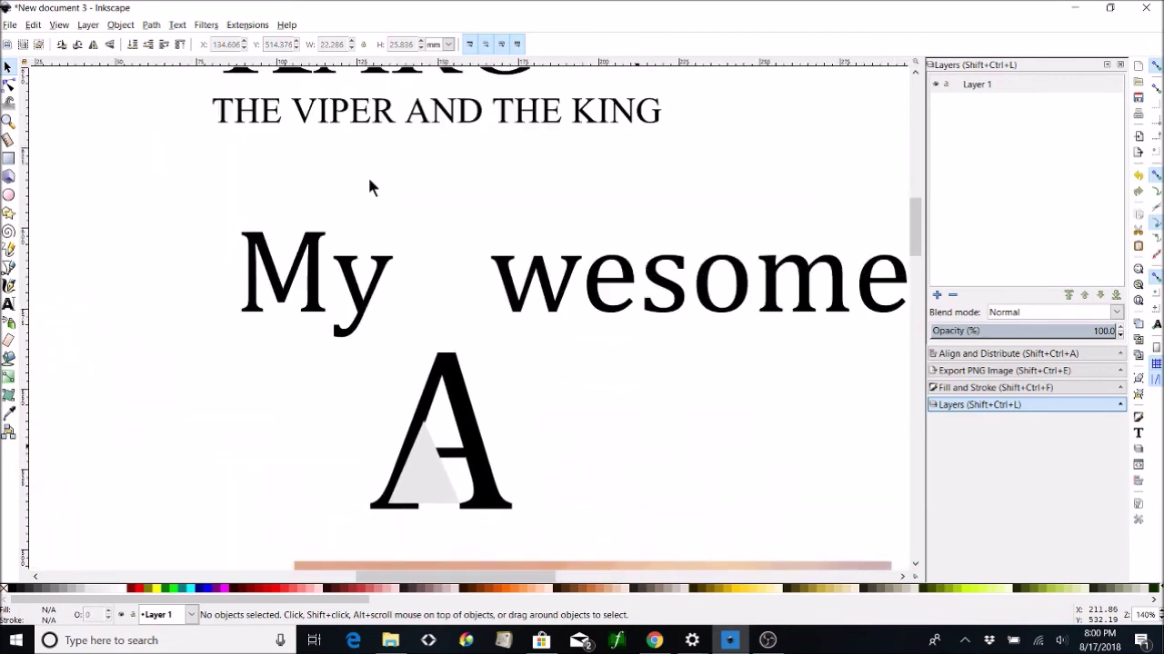
{"action": "left_click_drag", "start_coordinate": [432, 489], "coordinate": [441, 451]}
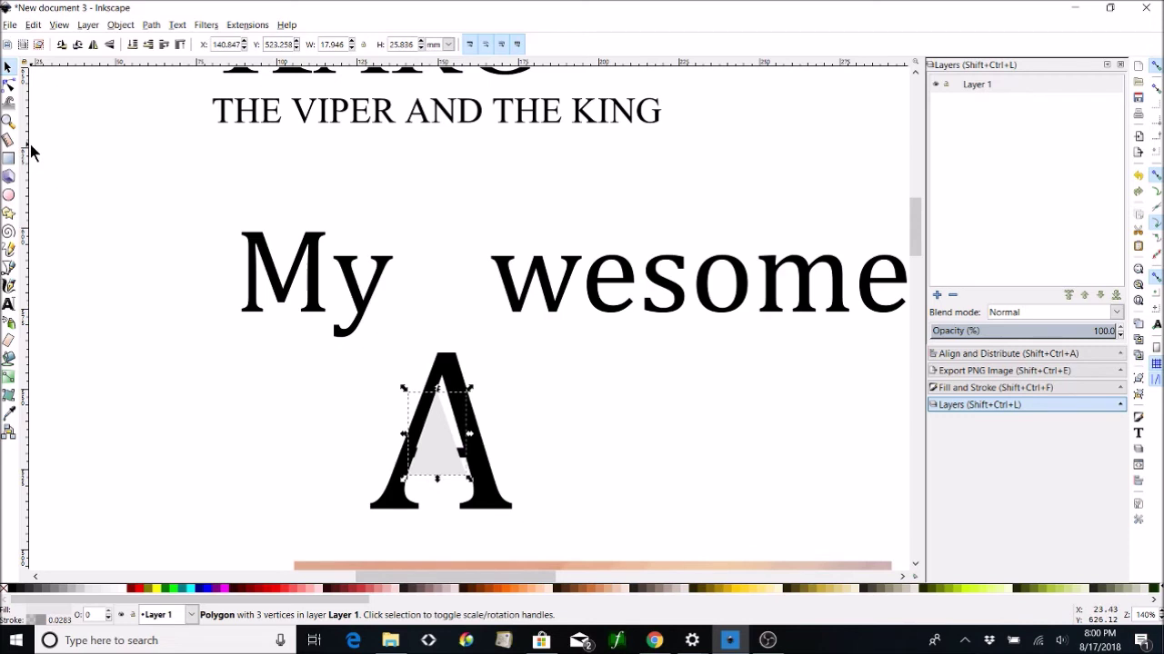
- Add a second, slightly offset grey triangle over the rest of the crossbar and unite both triangles with Union
{"action": "left_click_drag", "start_coordinate": [434, 450], "coordinate": [463, 447]}
{"action": "key", "text": "shift"}
{"action": "key", "text": "shift"}
{"action": "left_click", "coordinate": [439, 409], "text": "shift"}
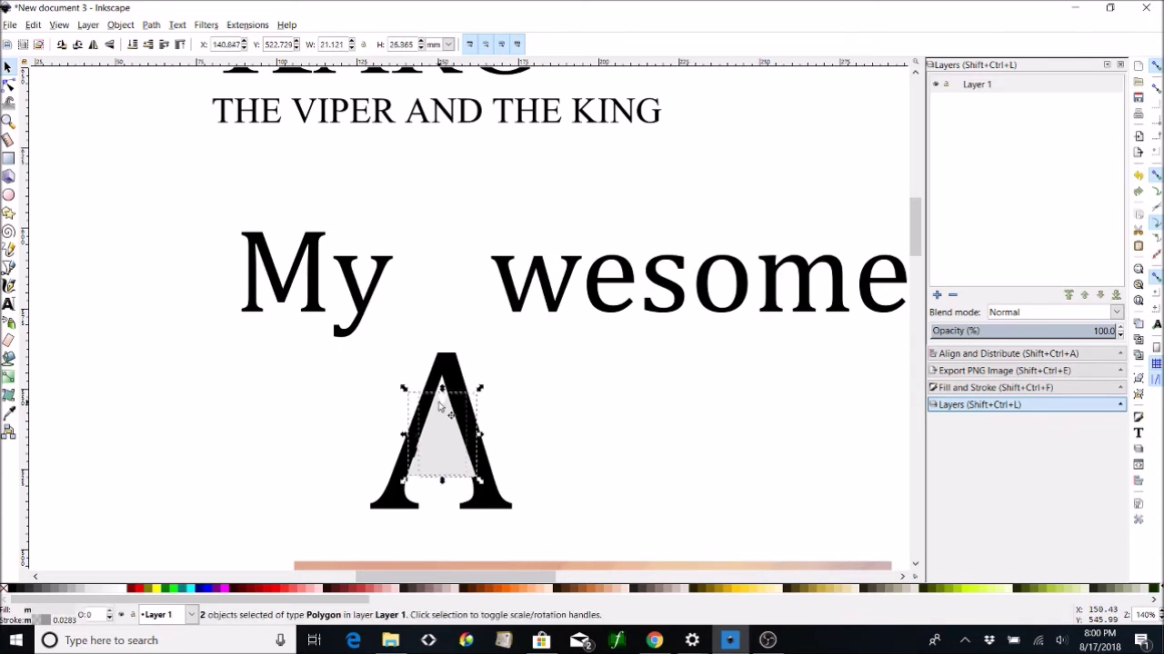
{"action": "left_click", "coordinate": [151, 26]}
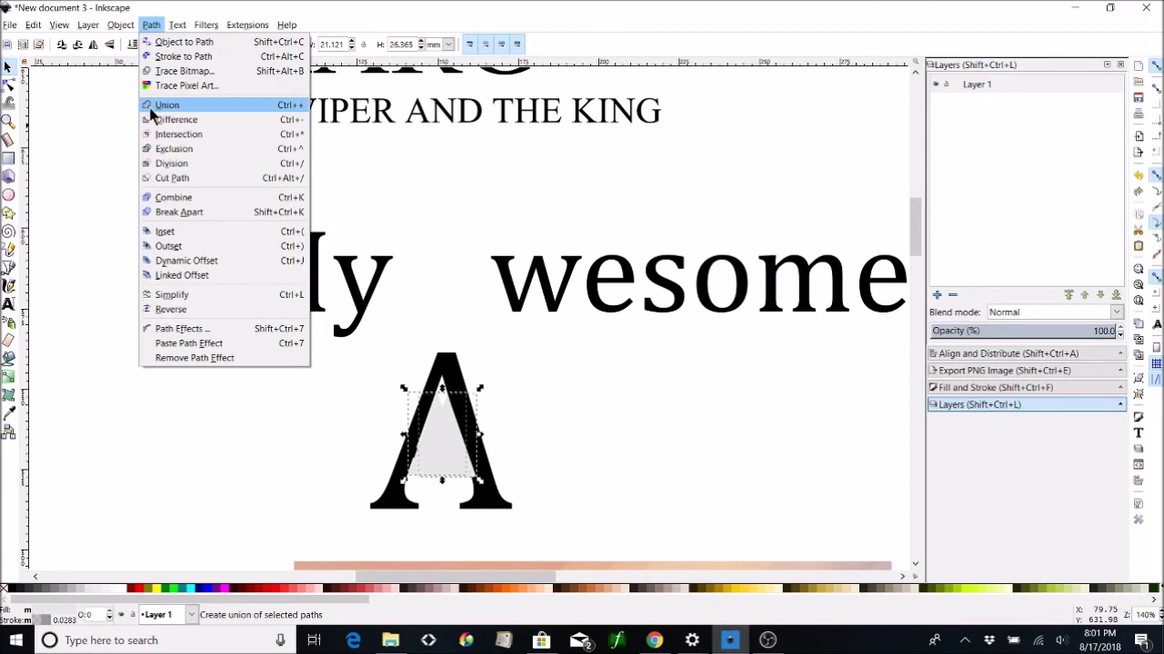
{"action": "left_click", "coordinate": [163, 105]}
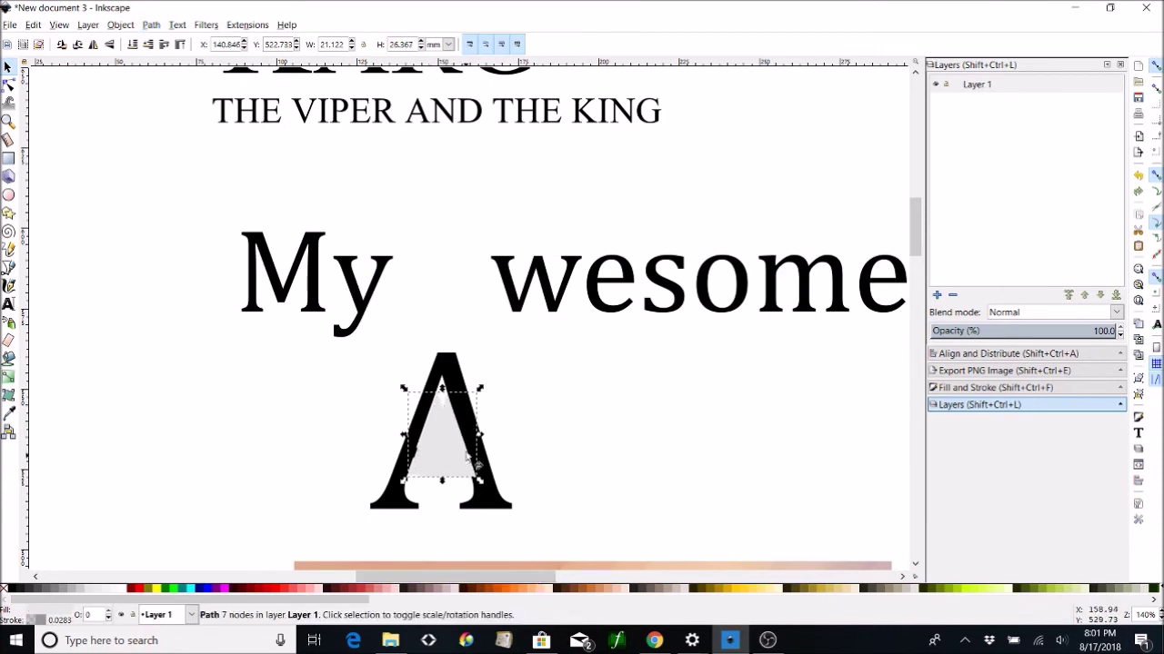
- Try to ungroup the united triangle shape beside the A and undo its move
{"action": "left_click_drag", "start_coordinate": [452, 452], "coordinate": [302, 438]}
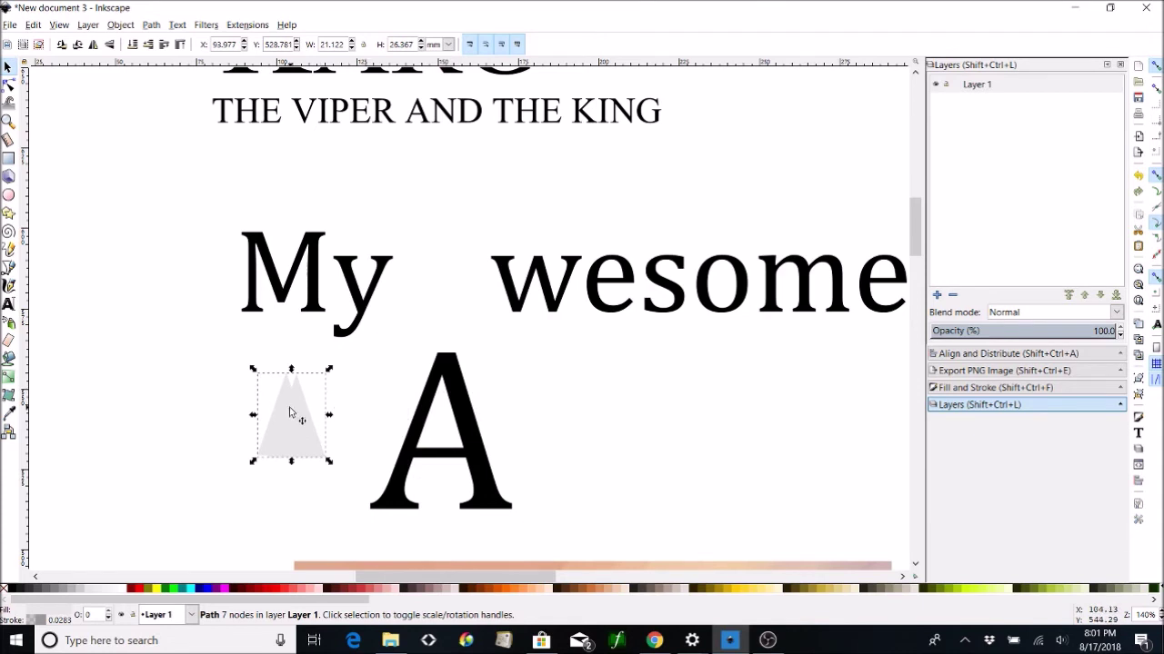
{"action": "key", "text": "ctrl+shift+g"}
{"action": "key", "text": "ctrl+shift+g"}
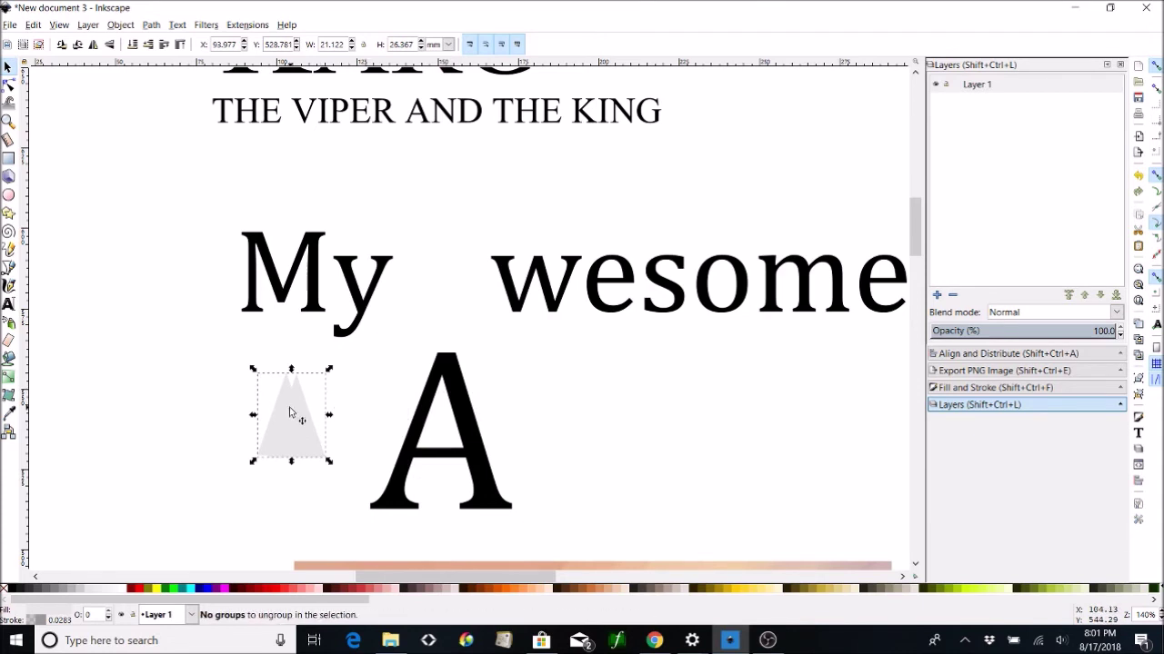
{"action": "left_click", "coordinate": [126, 29]}
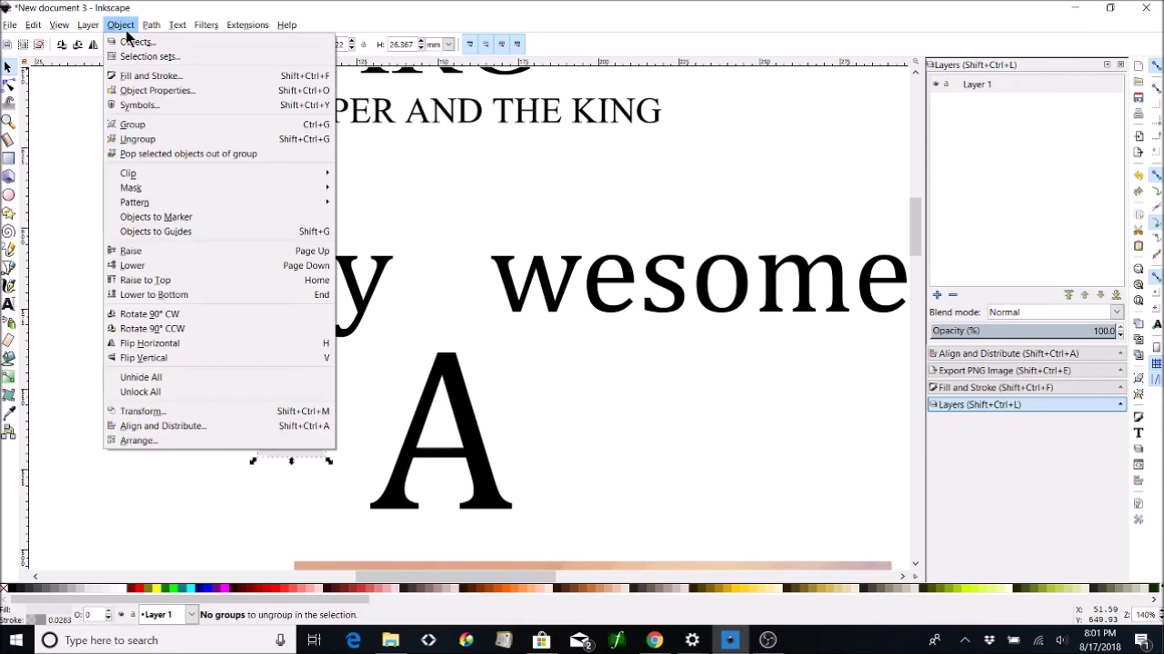
{"action": "left_click", "coordinate": [137, 140]}
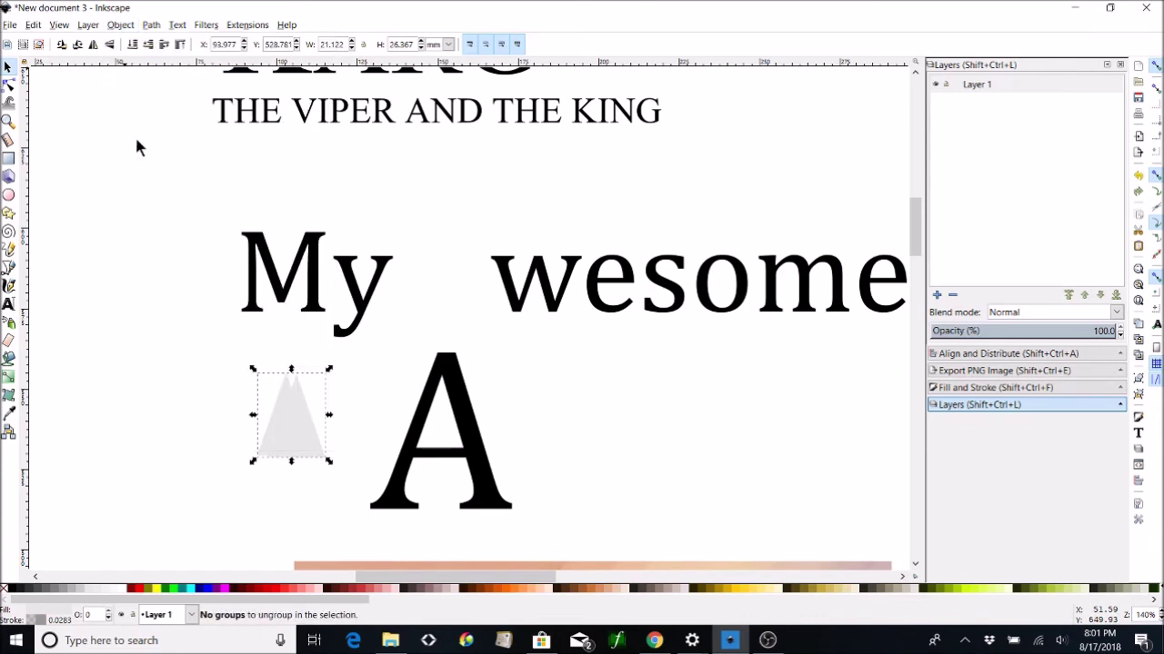
{"action": "key", "text": "ctrl+z"}
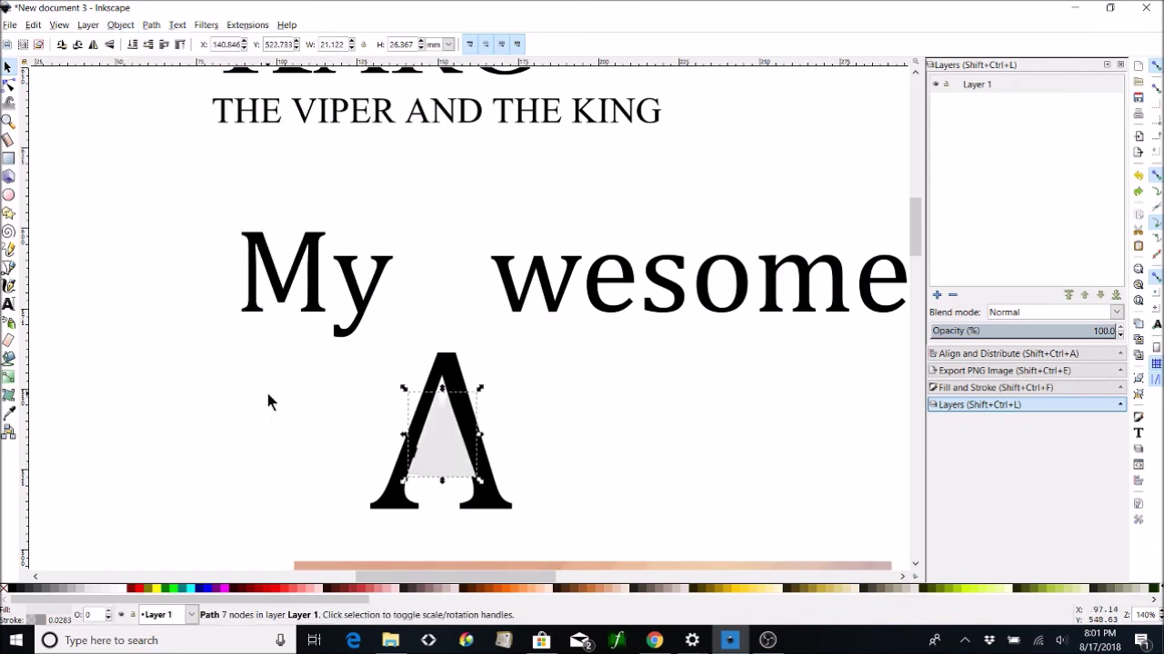
- Subtract the united triangle shape from the large A with Difference to remove its crossbar
{"action": "left_click", "coordinate": [455, 379], "text": "shift"}
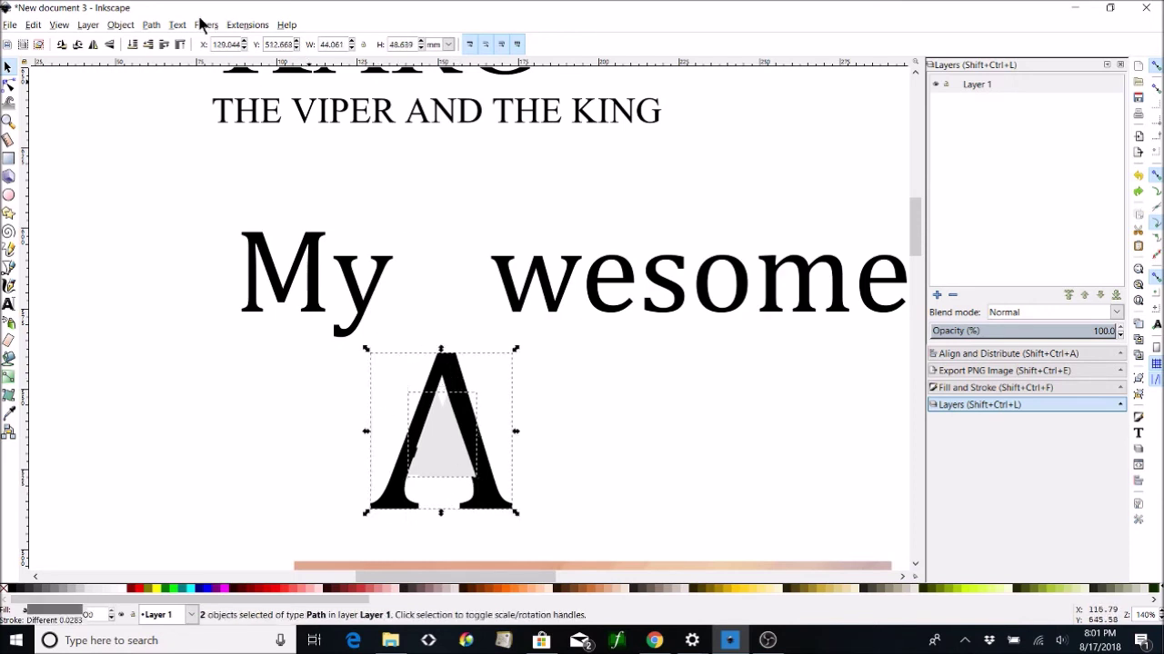
{"action": "left_click", "coordinate": [155, 26]}
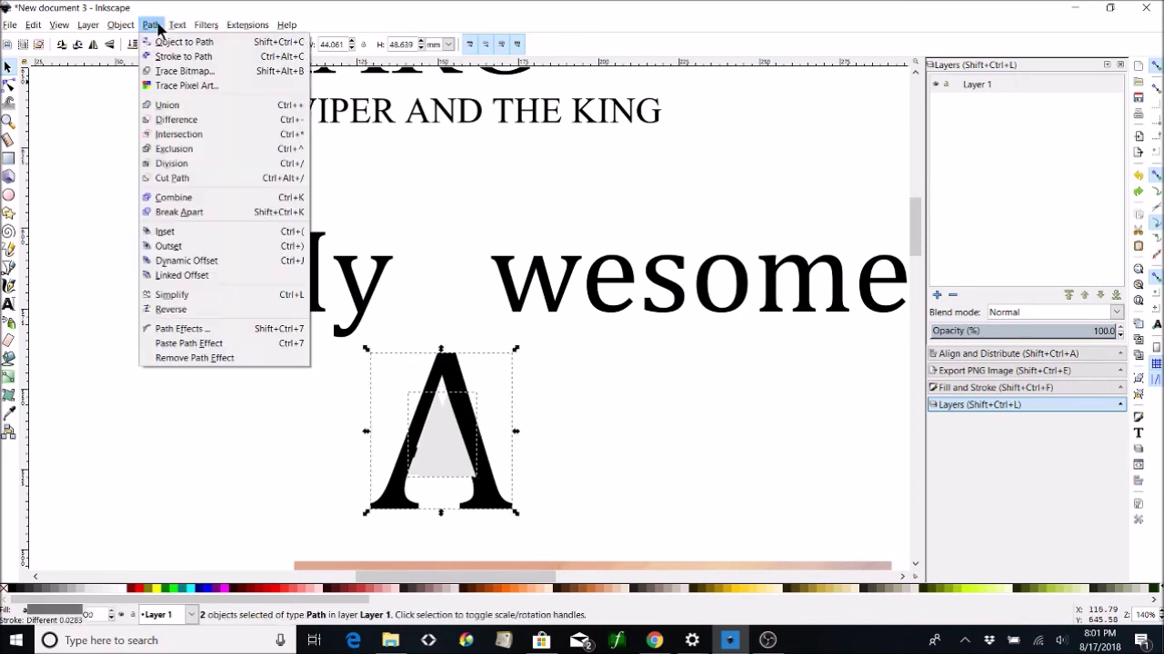
{"action": "left_click", "coordinate": [176, 120]}
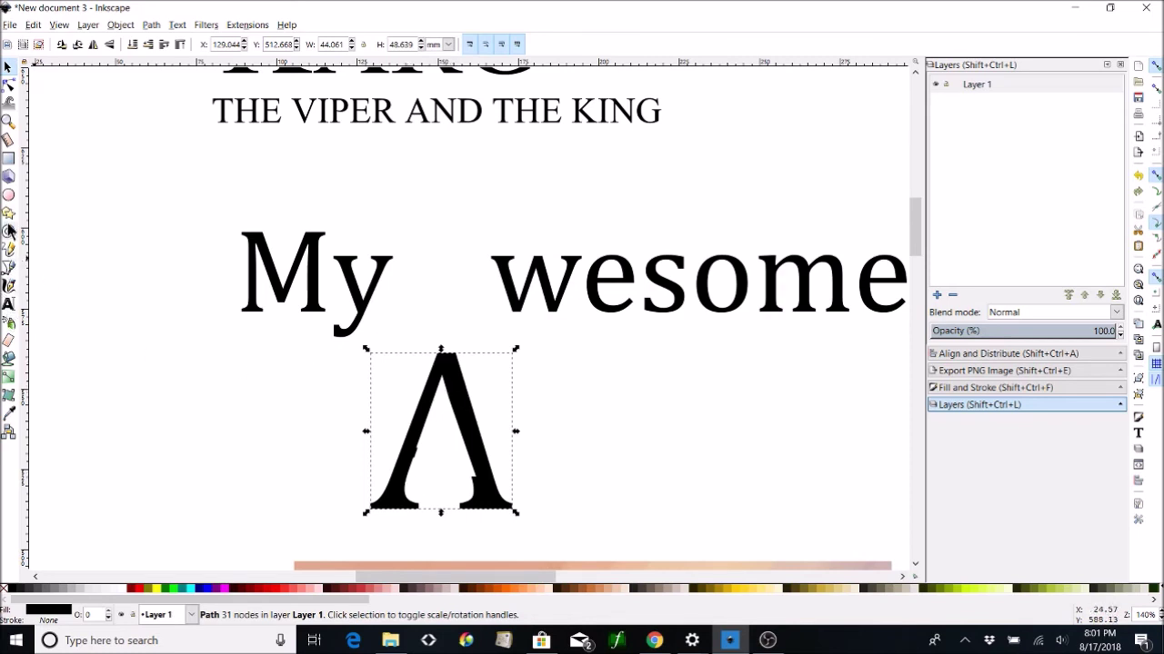
- Draw a grey rectangle about 11 by 37 mm and lay it tilted across the upper left stroke of the A
{"action": "left_click", "coordinate": [7, 160]}
{"action": "left_click_drag", "start_coordinate": [255, 375], "coordinate": [292, 491]}
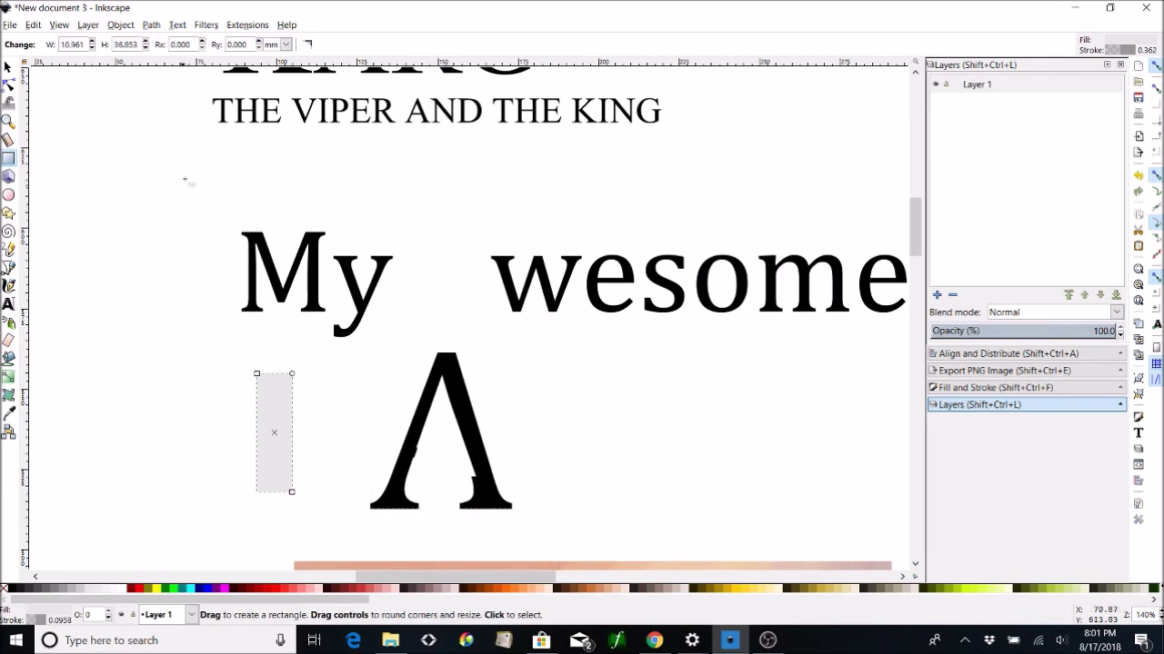
{"action": "left_click", "coordinate": [8, 68]}
{"action": "left_click", "coordinate": [270, 385]}
{"action": "left_click_drag", "start_coordinate": [252, 375], "coordinate": [404, 364]}
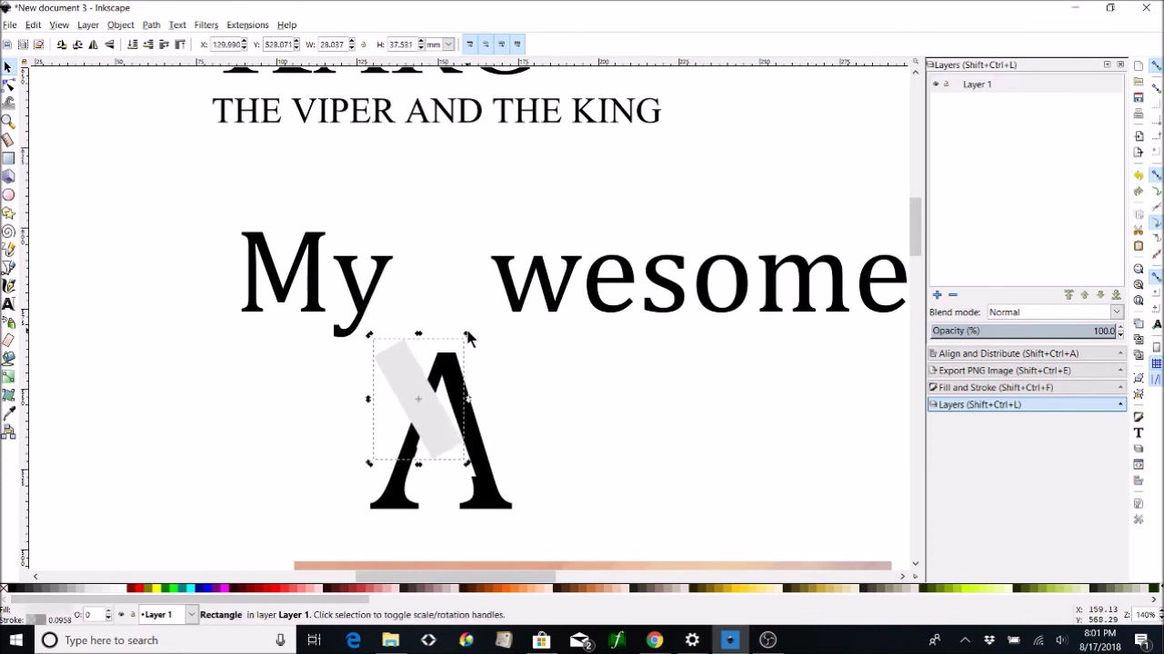
{"action": "left_click_drag", "start_coordinate": [470, 336], "coordinate": [480, 359]}
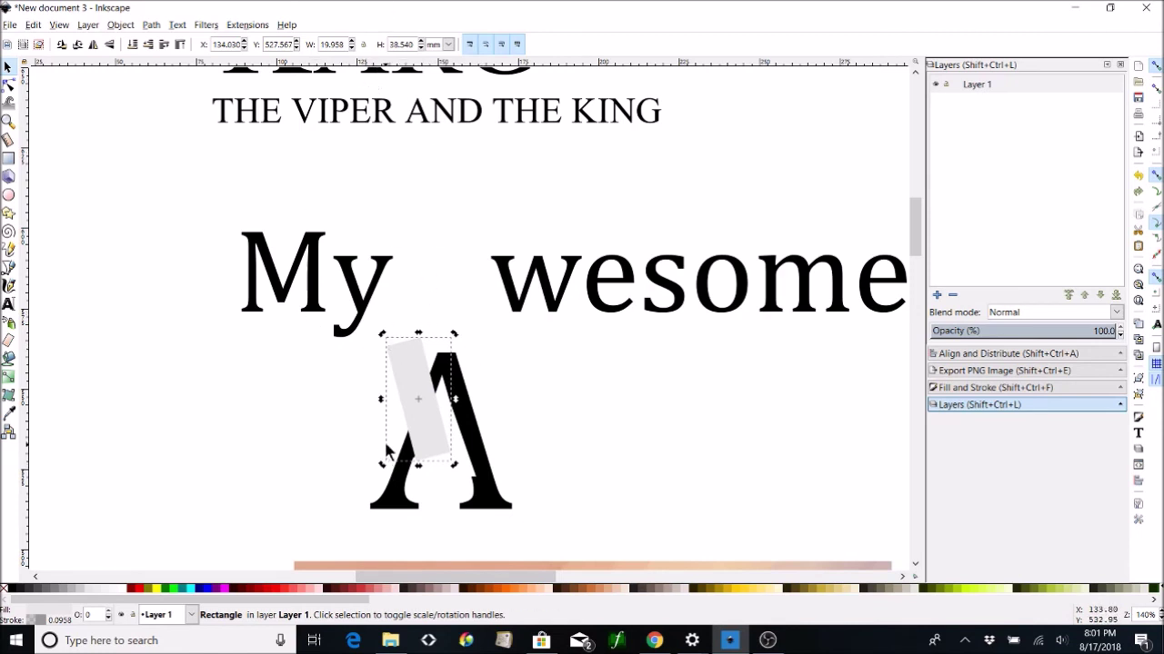
- Adjust the rectangle's position and tilt along the A's right stroke and subtract it from the letter with Difference
{"action": "right_click", "coordinate": [407, 364]}
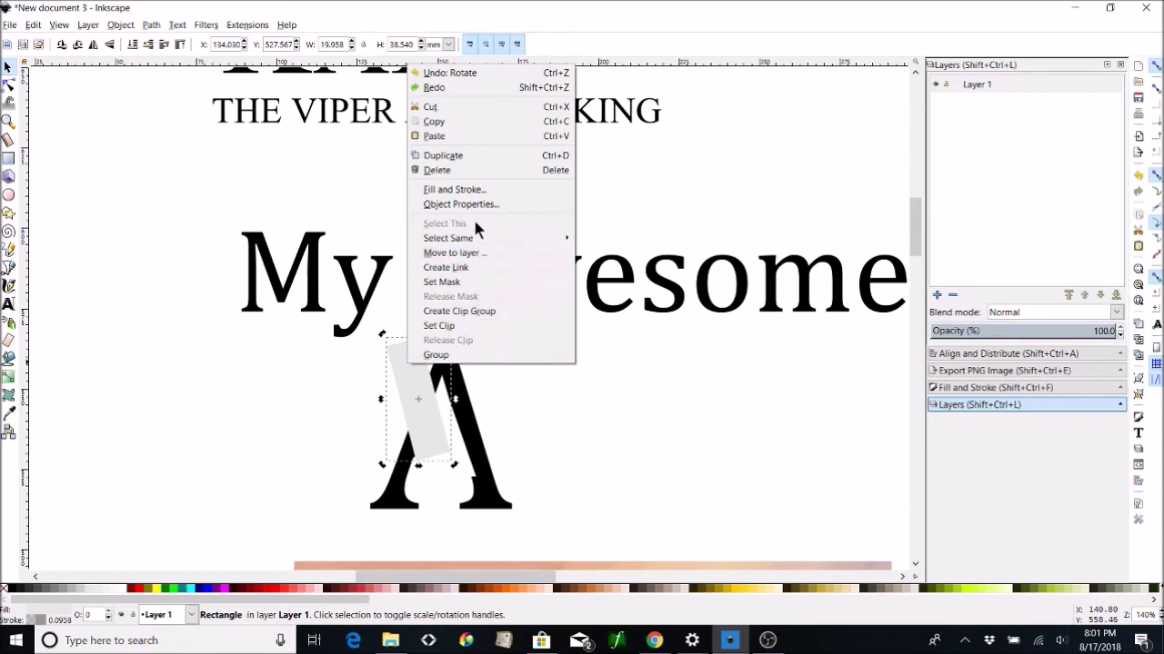
{"action": "left_click", "coordinate": [522, 402]}
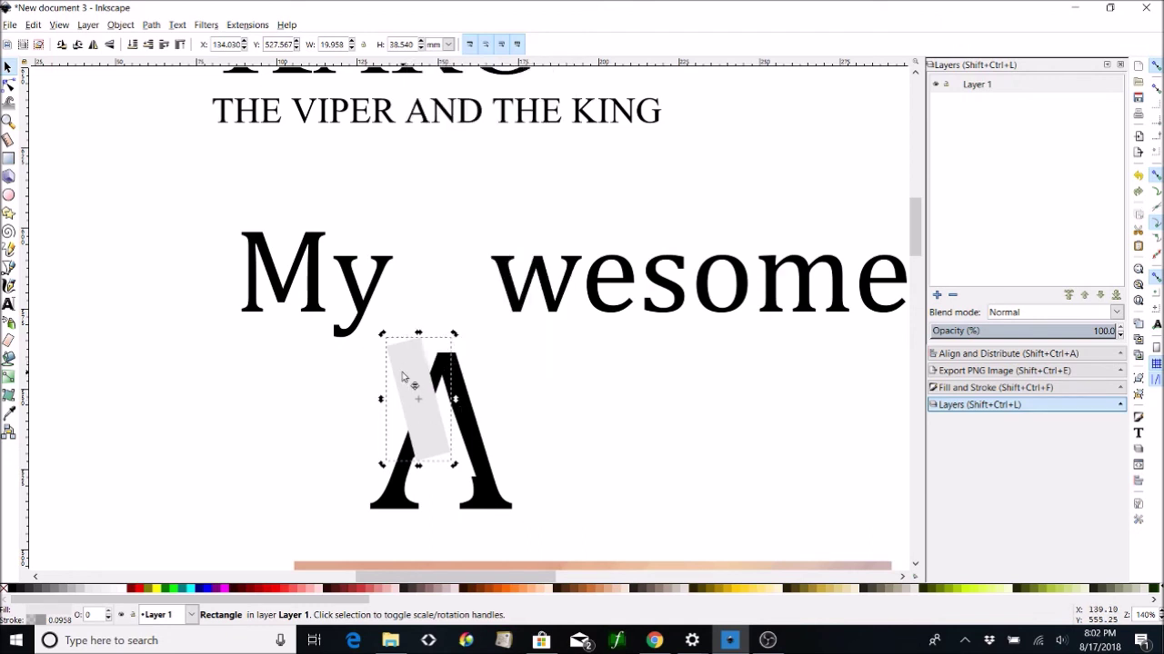
{"action": "mouse_move", "coordinate": [404, 375]}
{"action": "left_mouse_down"}
{"action": "mouse_move", "coordinate": [416, 363]}
{"action": "mouse_move", "coordinate": [417, 384]}
{"action": "left_mouse_up"}
{"action": "left_click", "coordinate": [417, 385]}
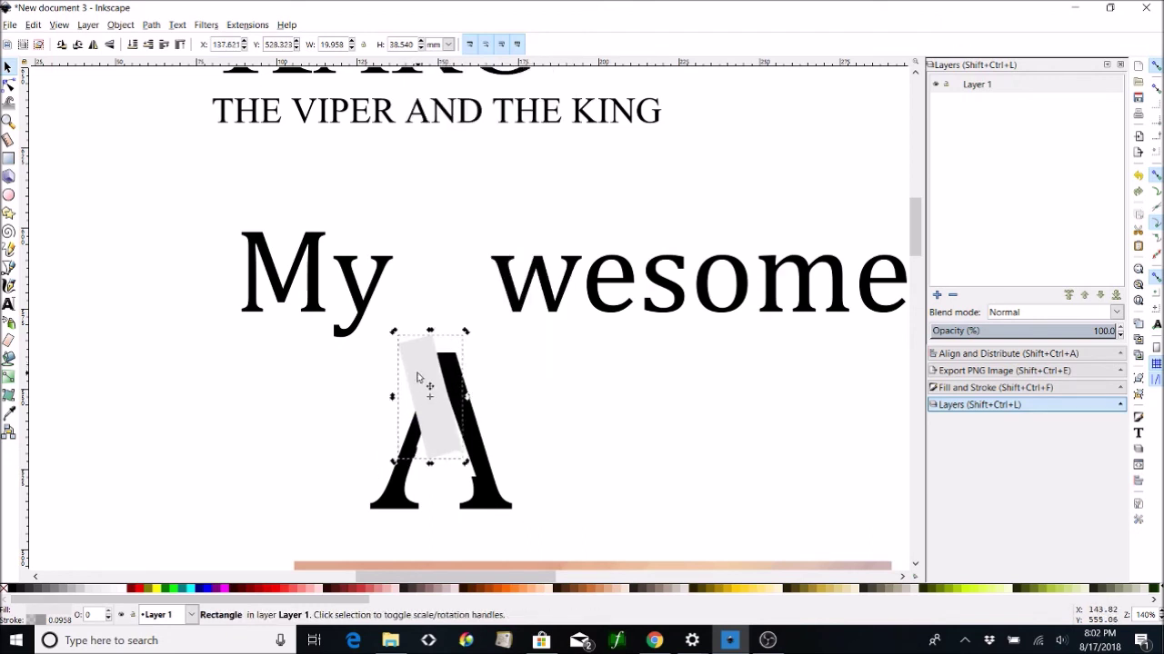
{"action": "left_click_drag", "start_coordinate": [464, 465], "coordinate": [451, 445]}
{"action": "left_click", "coordinate": [455, 450]}
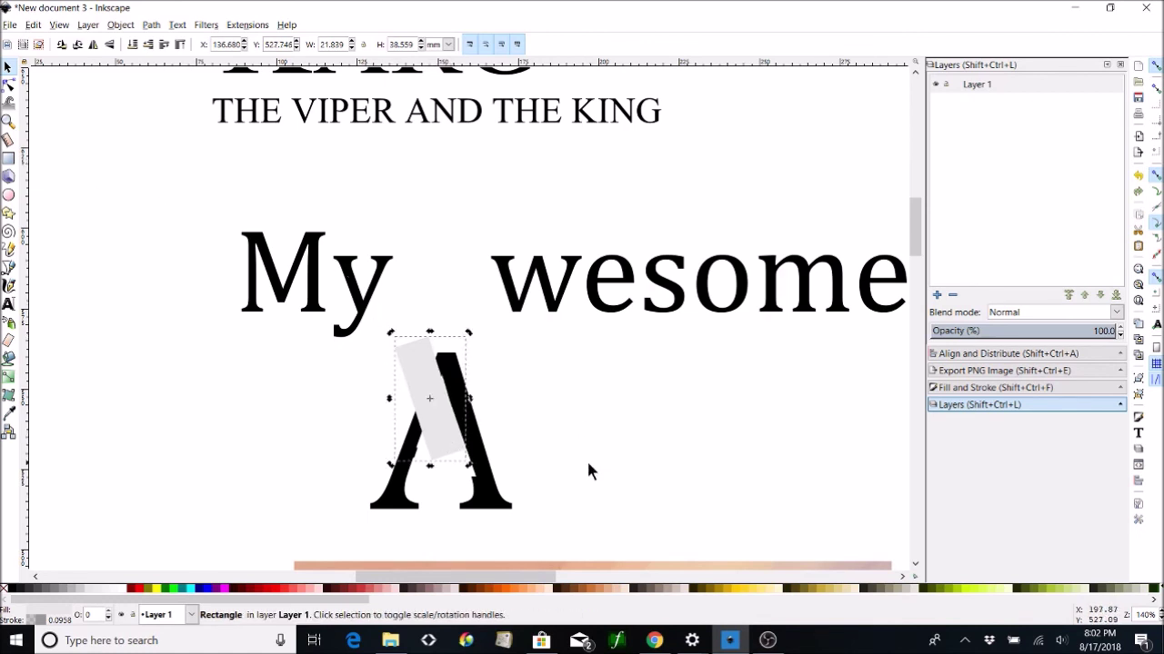
{"action": "left_click", "coordinate": [495, 500], "text": "shift"}
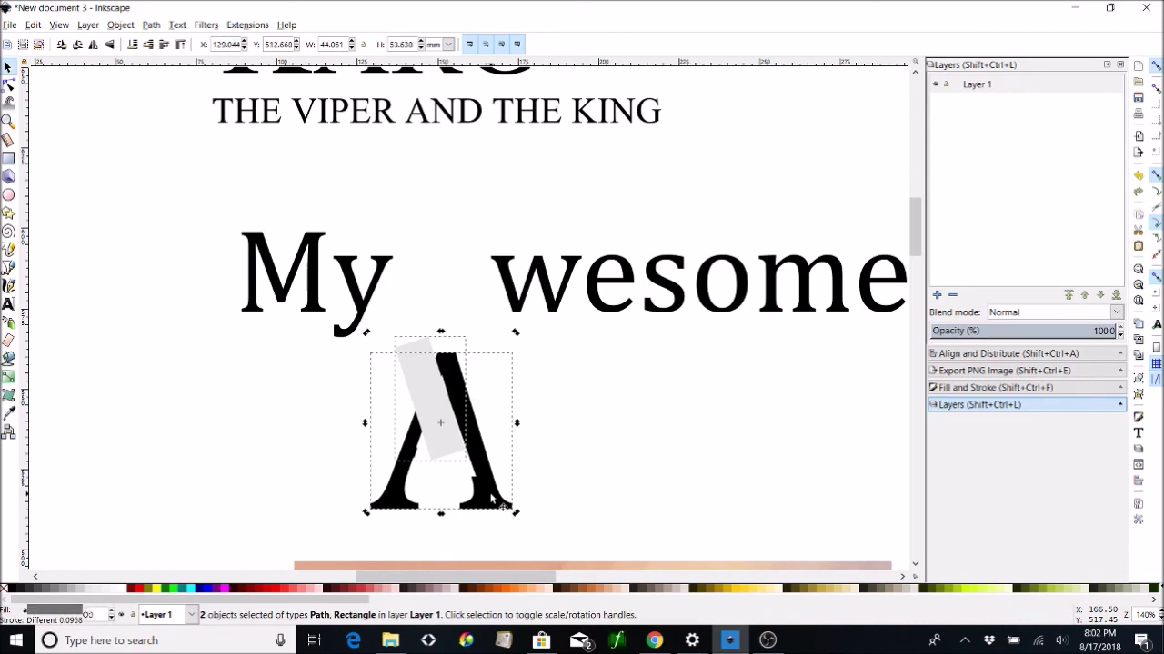
{"action": "key", "text": "ctrl+minus"}
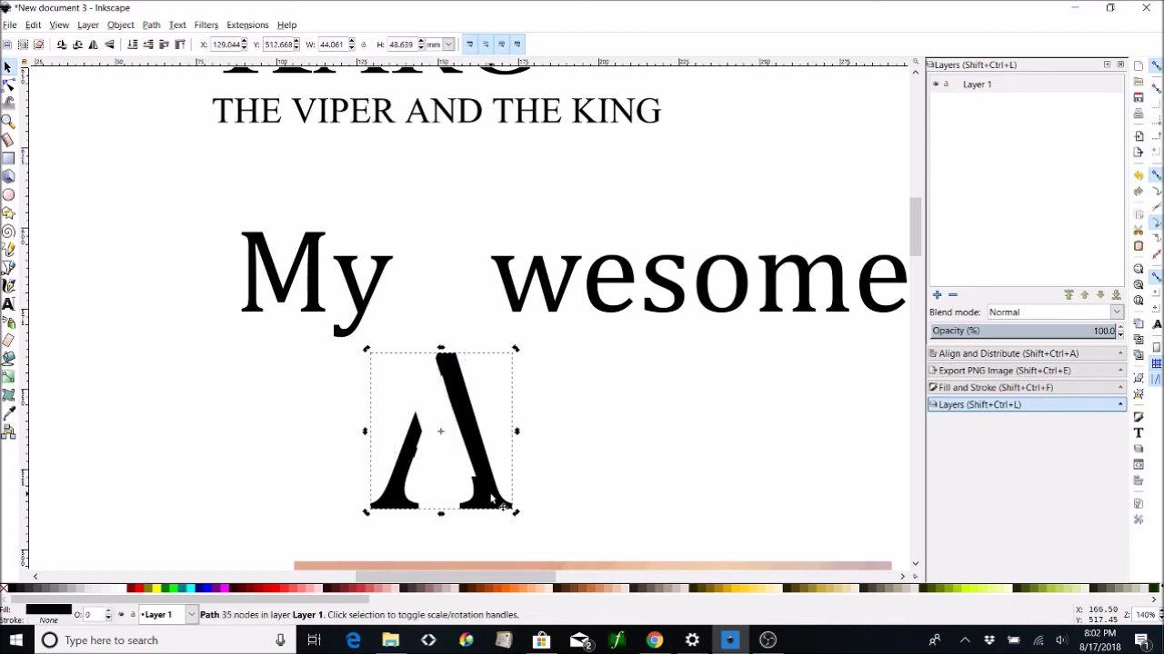
- Scale the cut A down to about 41 by 45 mm and move it into the gap in the book title
{"action": "mouse_move", "coordinate": [468, 414]}
{"action": "left_mouse_down"}
{"action": "mouse_move", "coordinate": [648, 265]}
{"action": "mouse_move", "coordinate": [498, 439]}
{"action": "mouse_move", "coordinate": [480, 416]}
{"action": "left_mouse_up"}
{"action": "left_click_drag", "start_coordinate": [532, 514], "coordinate": [465, 437]}
{"action": "left_click_drag", "start_coordinate": [457, 395], "coordinate": [503, 316]}
{"action": "scroll", "coordinate": [472, 314], "scroll_direction": "down", "scroll_amount": 3}
{"action": "left_click", "coordinate": [472, 291]}
{"action": "left_click_drag", "start_coordinate": [452, 322], "coordinate": [471, 336]}
- Move the letters My away from the cut A and set the A directly before wesome, leaving nothing selected
{"action": "left_click", "coordinate": [416, 309]}
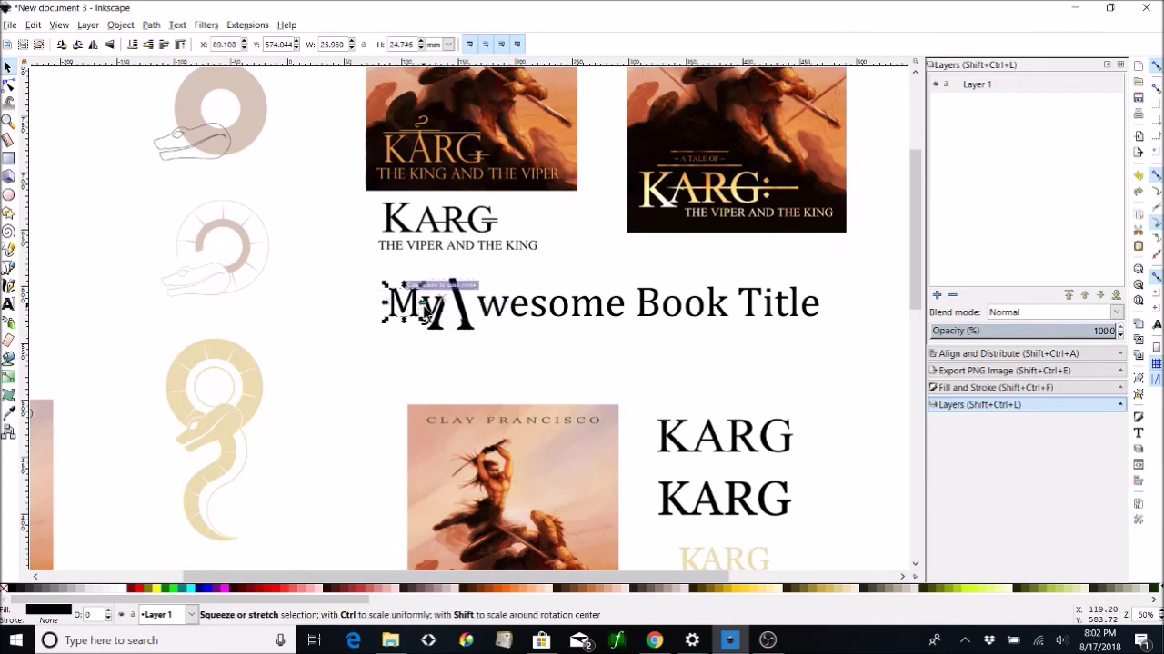
{"action": "left_click", "coordinate": [429, 314], "text": "shift"}
{"action": "left_click_drag", "start_coordinate": [429, 317], "coordinate": [369, 325]}
{"action": "left_click_drag", "start_coordinate": [464, 335], "coordinate": [475, 324]}
{"action": "left_click", "coordinate": [521, 340]}
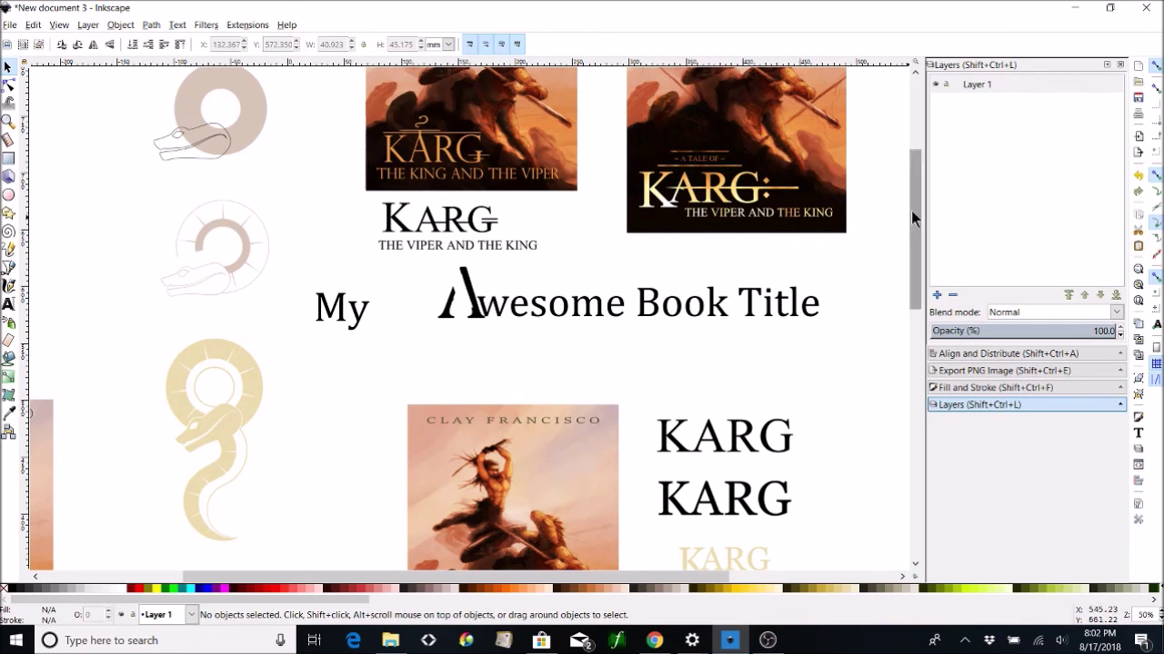
- Switch to the Chrome window showing the Inkscape download page
{"action": "scroll", "coordinate": [913, 173], "scroll_direction": "up", "scroll_amount": 5}
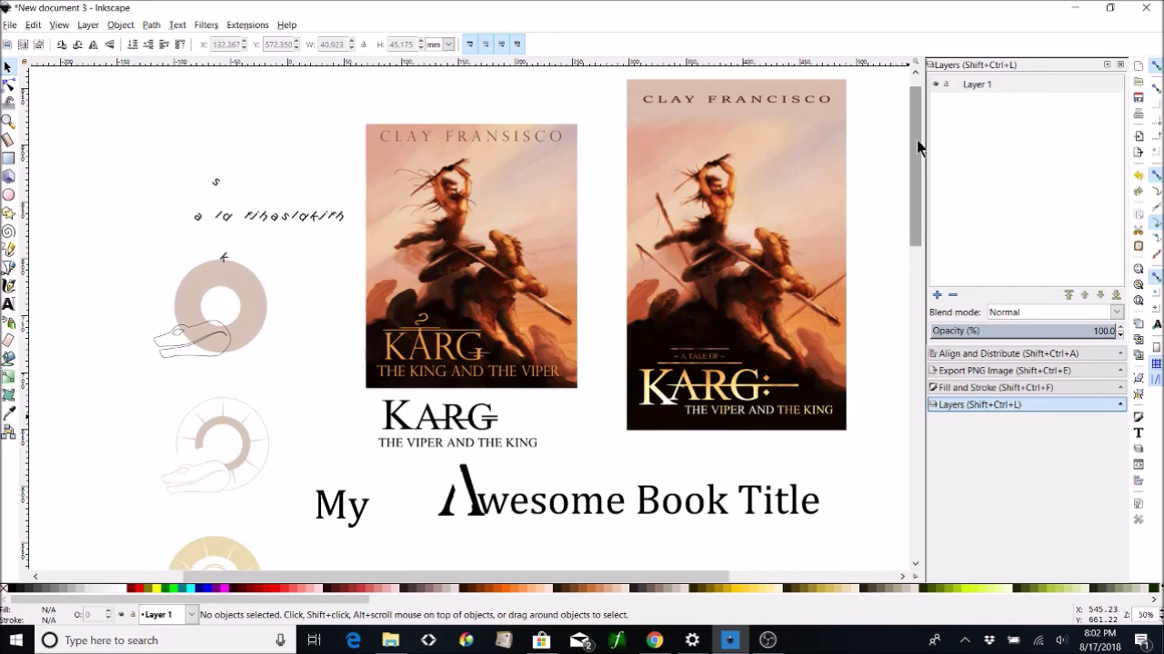
{"action": "scroll", "coordinate": [916, 140], "scroll_direction": "down", "scroll_amount": 3}
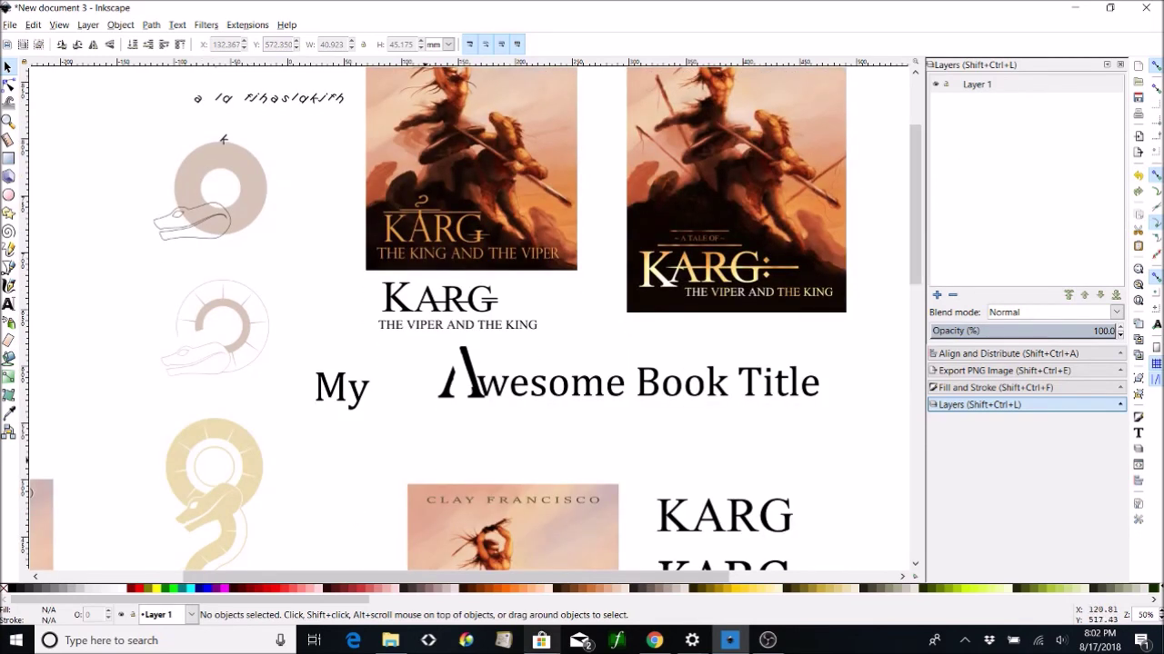
{"action": "mouse_move", "coordinate": [647, 643]}
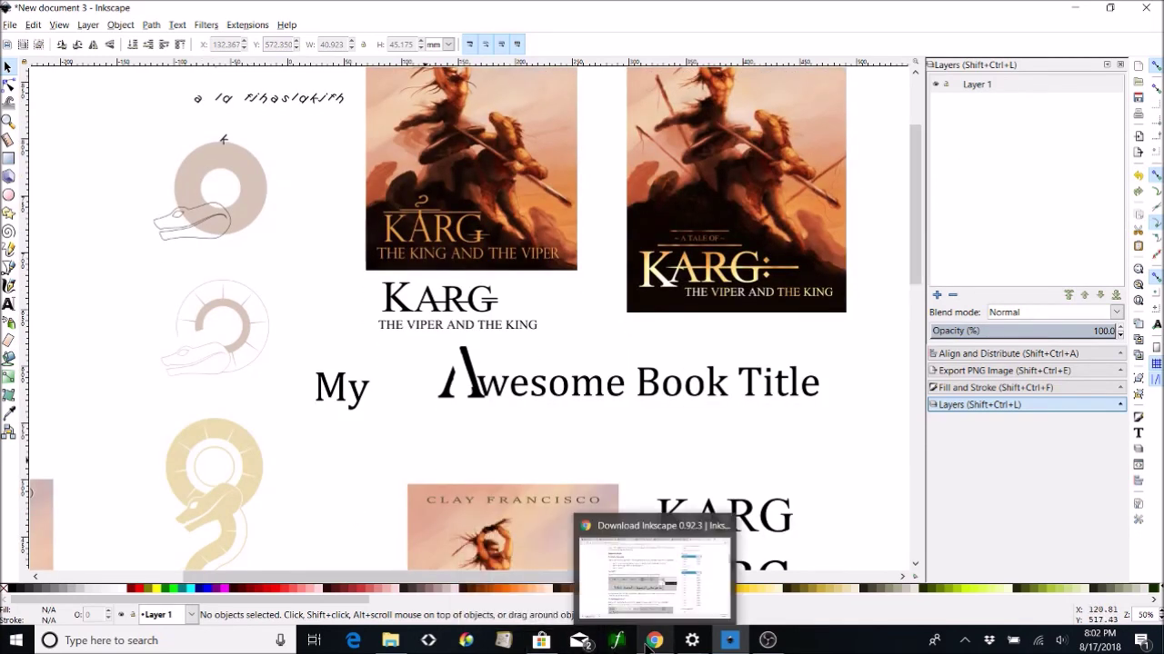